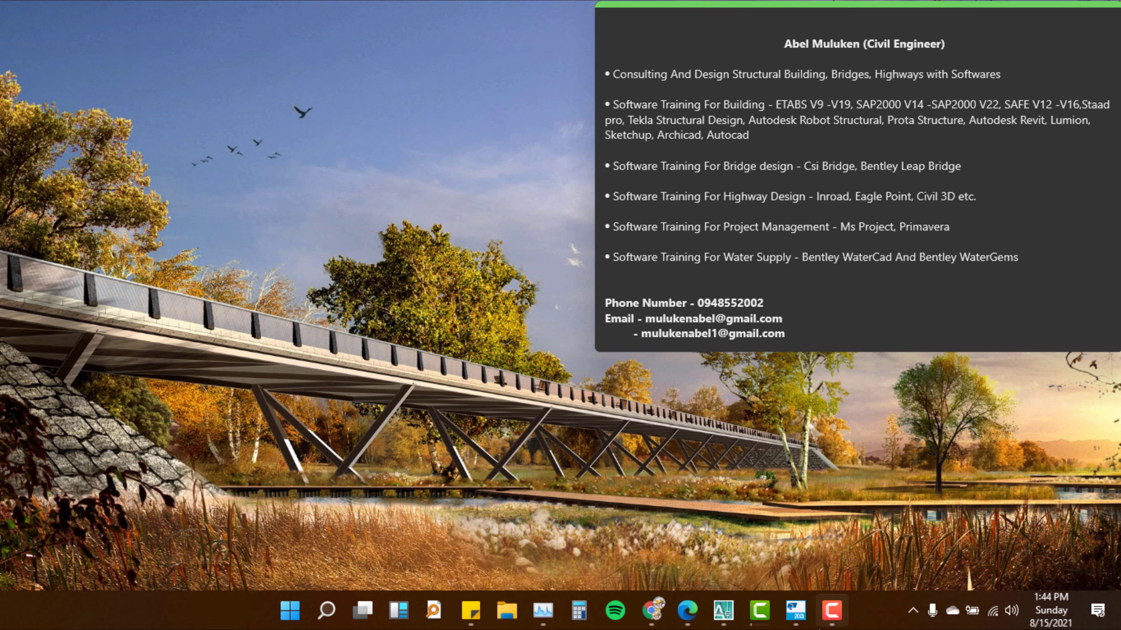
Restore the Tekla Structural Designer window showing the G+1 model's base grid
left_click(799, 621)
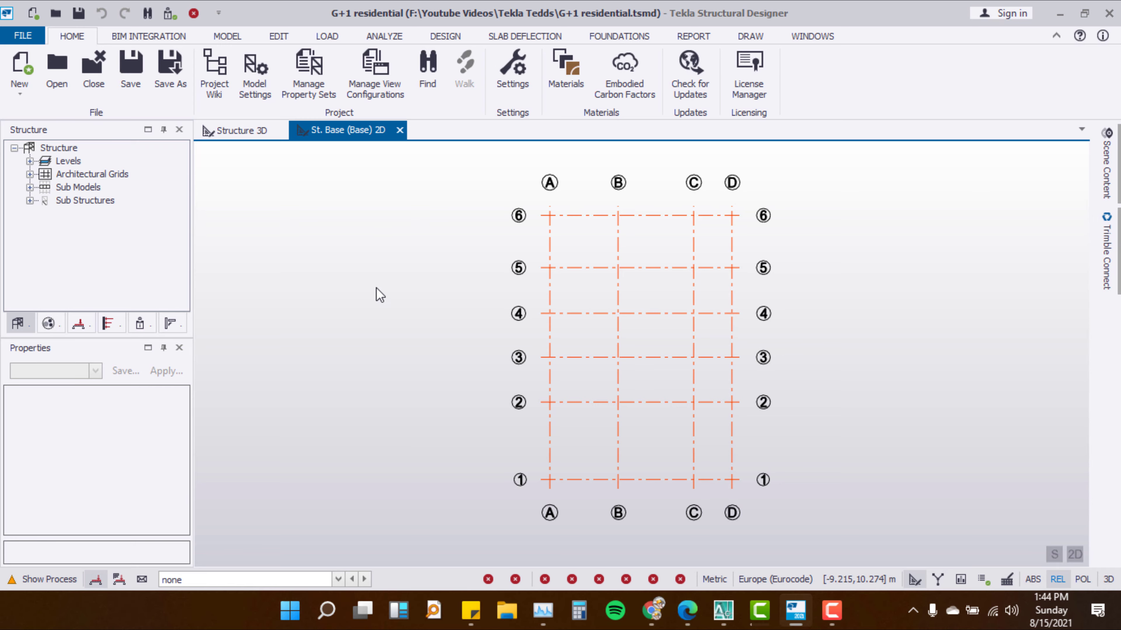
Subscribe to the Engineering Solution YouTube channel with All notifications enabled
left_click(695, 615)
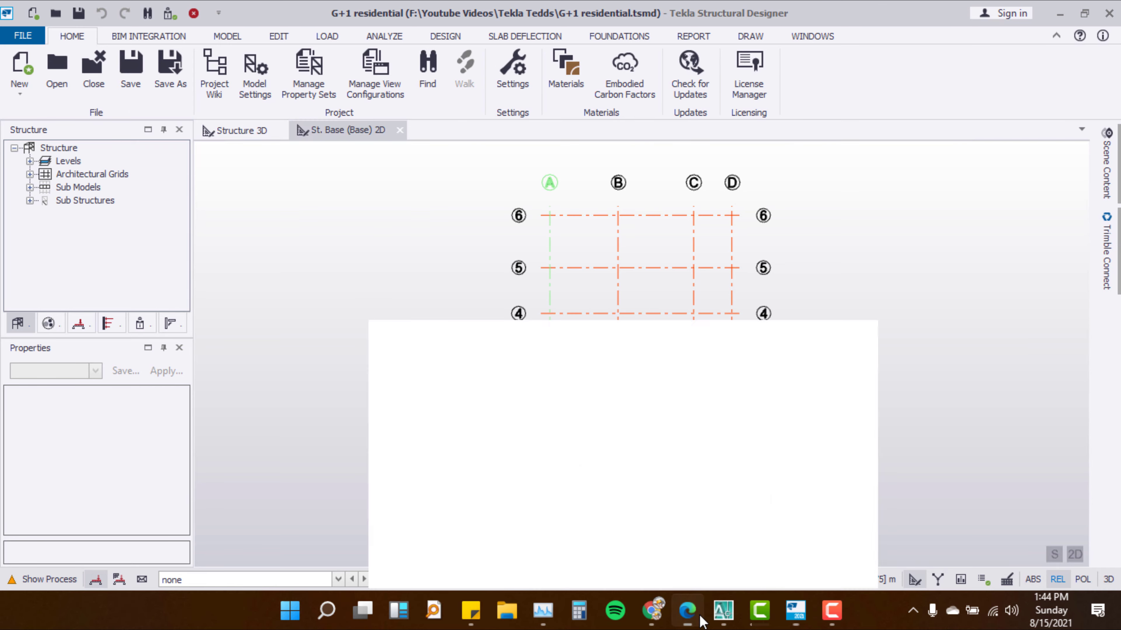
scroll(513, 397, "down", 5)
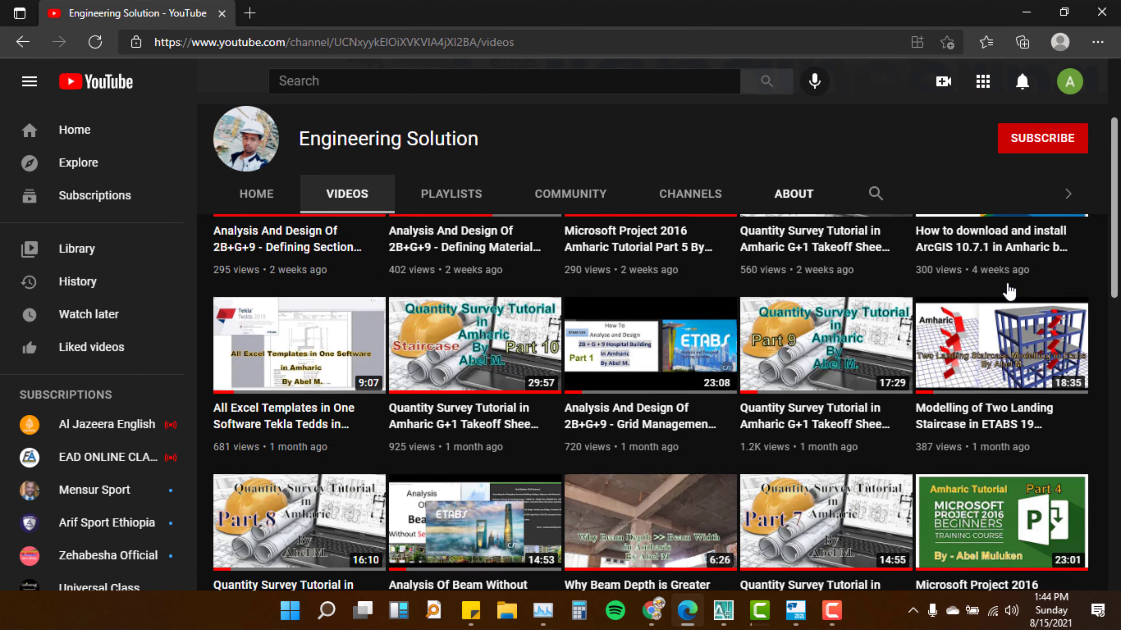
scroll(1016, 216, "up", 5)
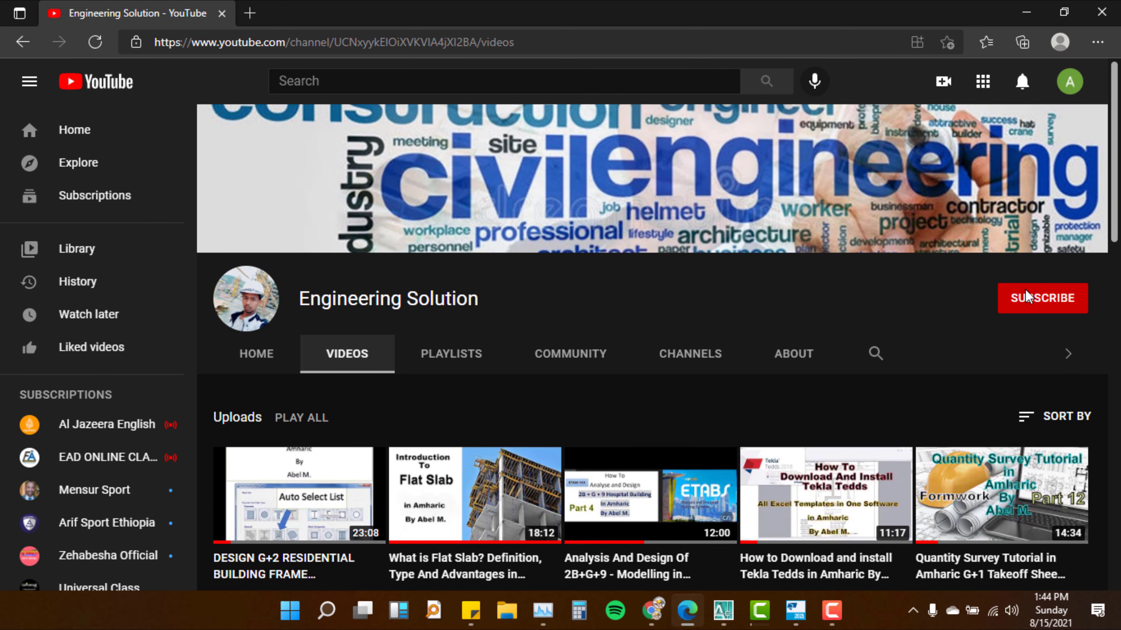
left_click(1076, 300)
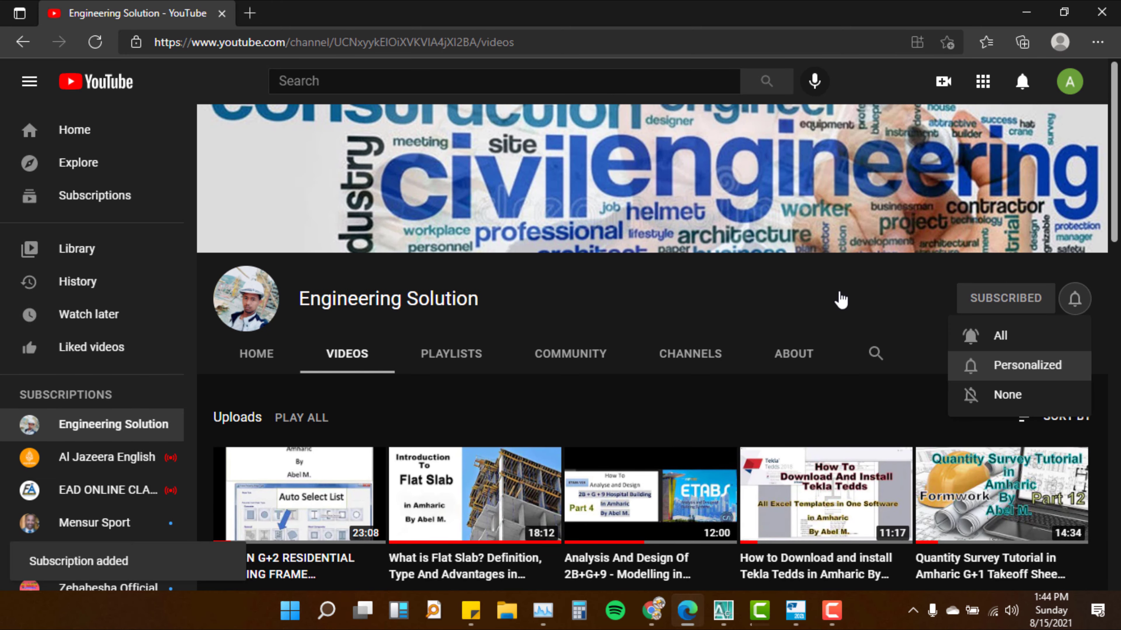
left_click(723, 328)
Scroll through the channel's videos, then minimize Edge to return to the model
scroll(616, 445, "down", 4)
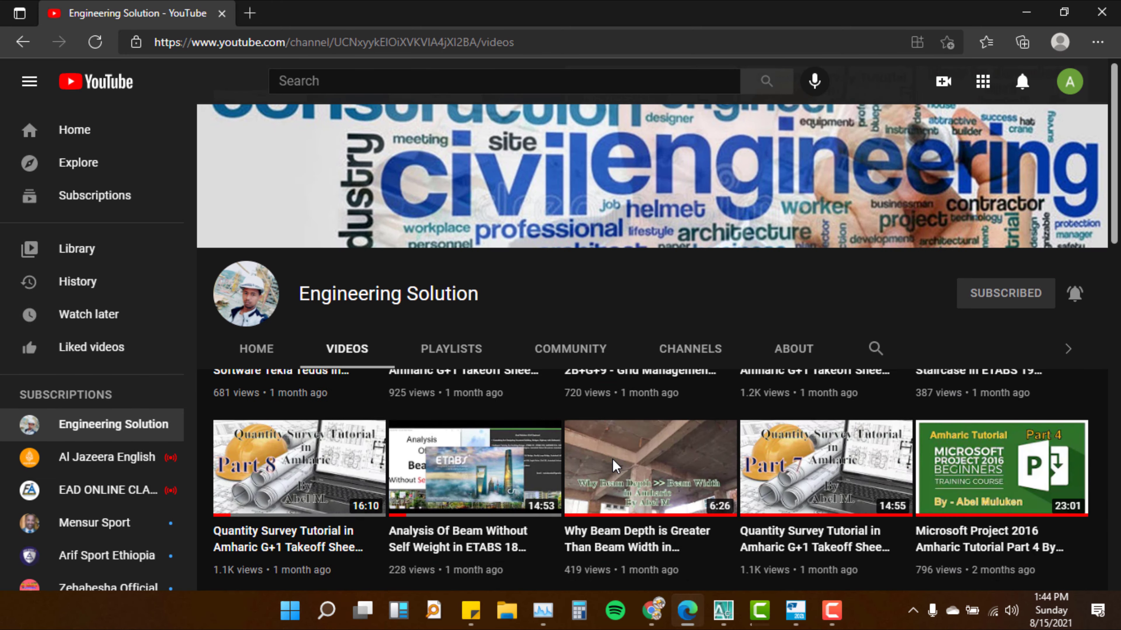
scroll(615, 446, "down", 4)
scroll(613, 463, "down", 4)
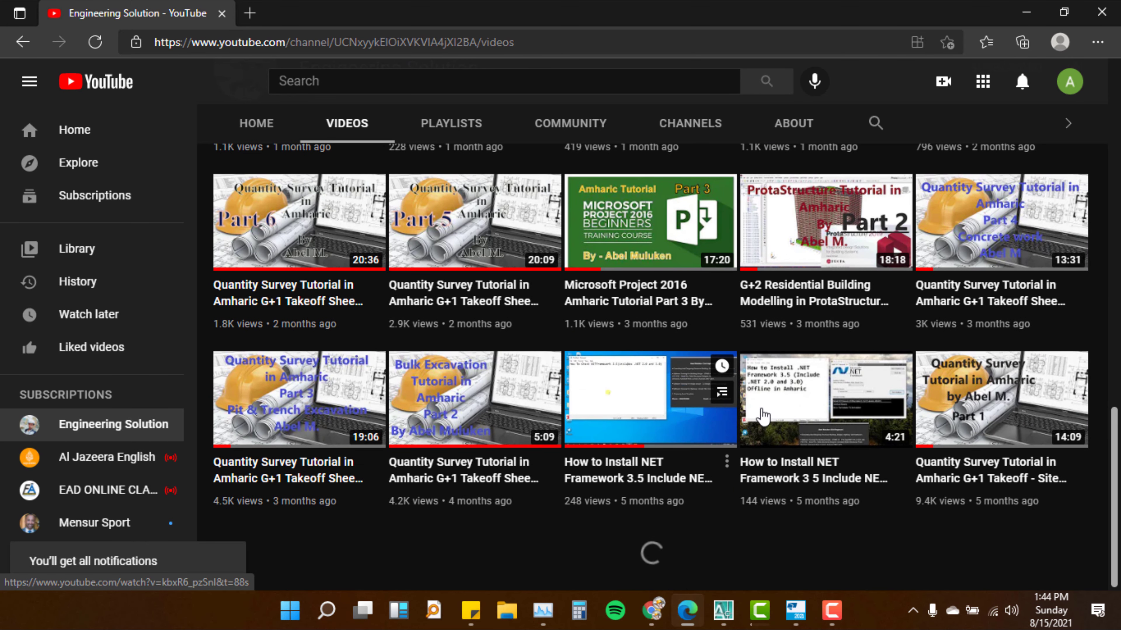
mouse_move(663, 569)
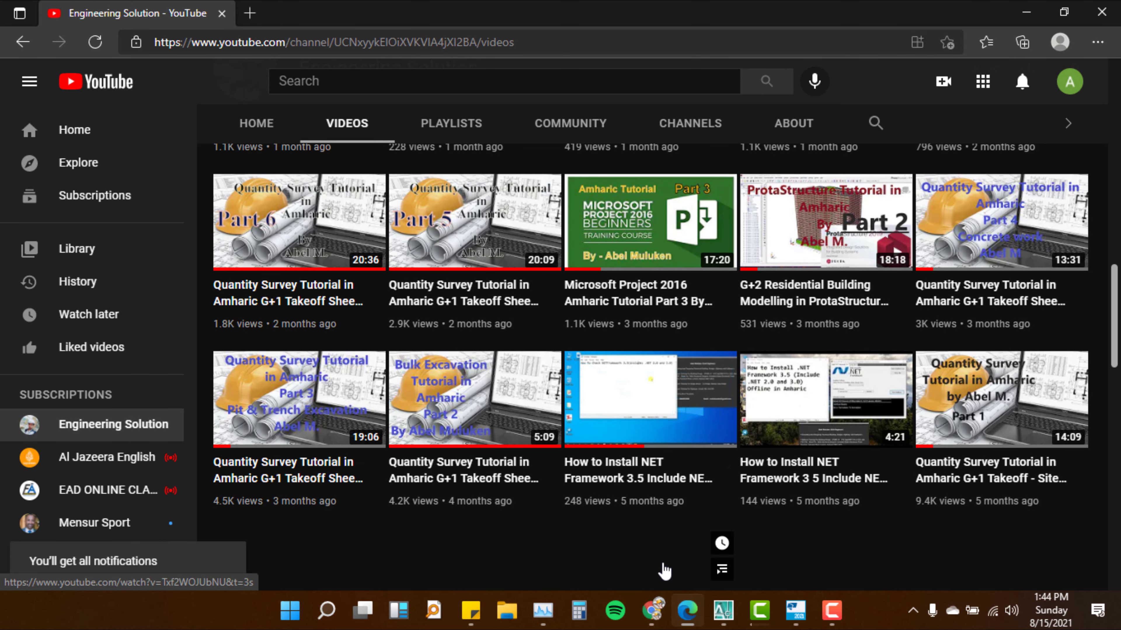
scroll(640, 431, "down", 10)
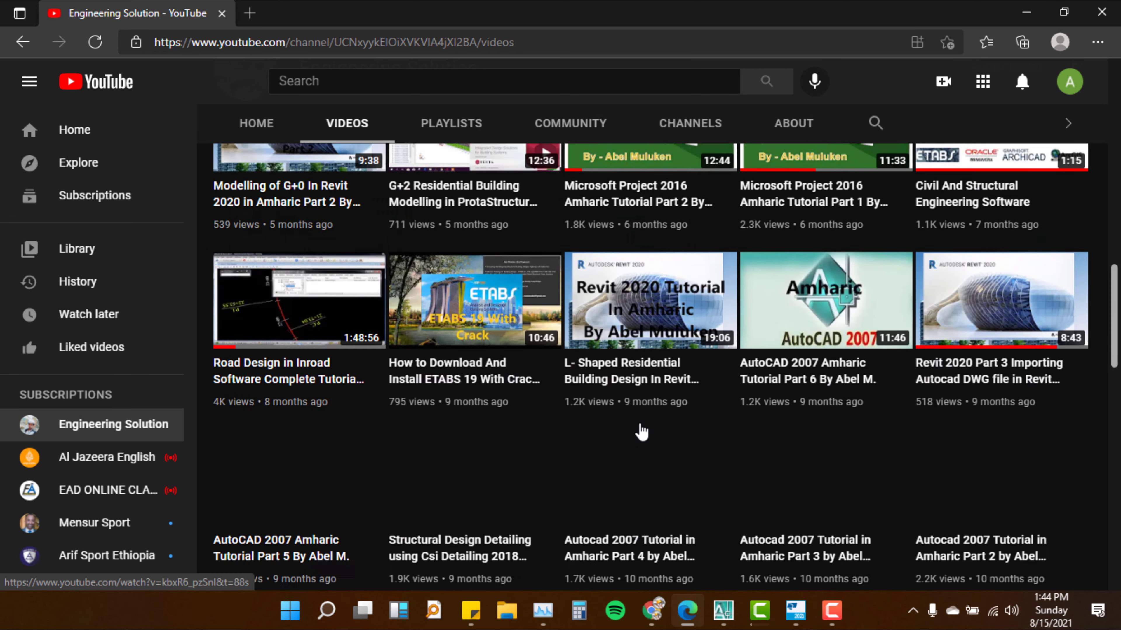
scroll(641, 430, "down", 4)
scroll(640, 430, "down", 6)
scroll(662, 450, "up", 7)
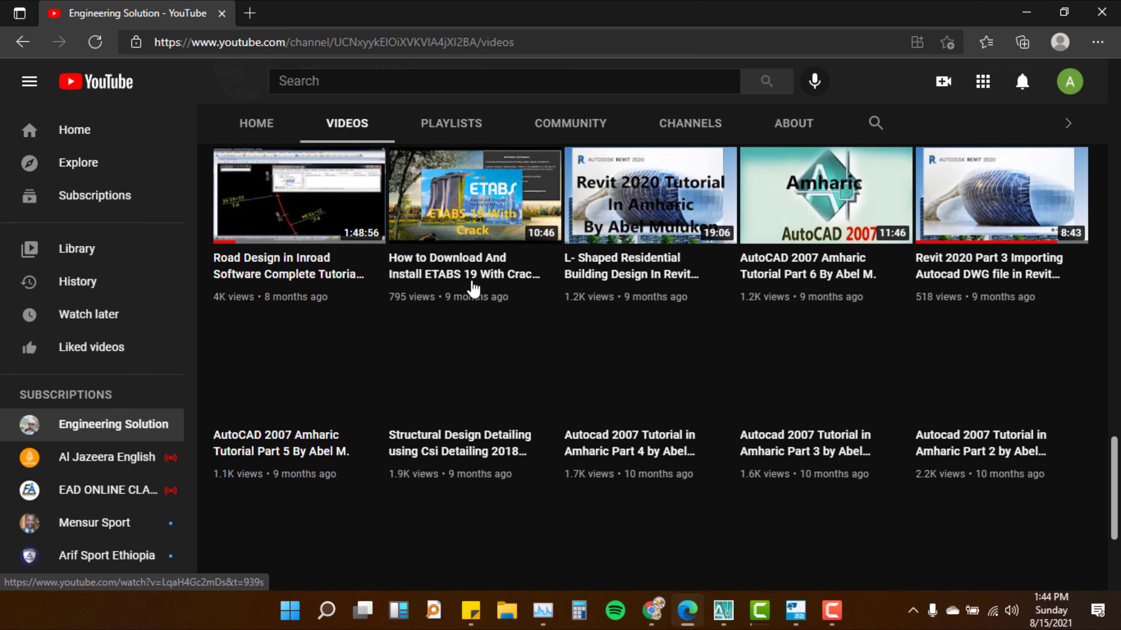
left_click(1025, 18)
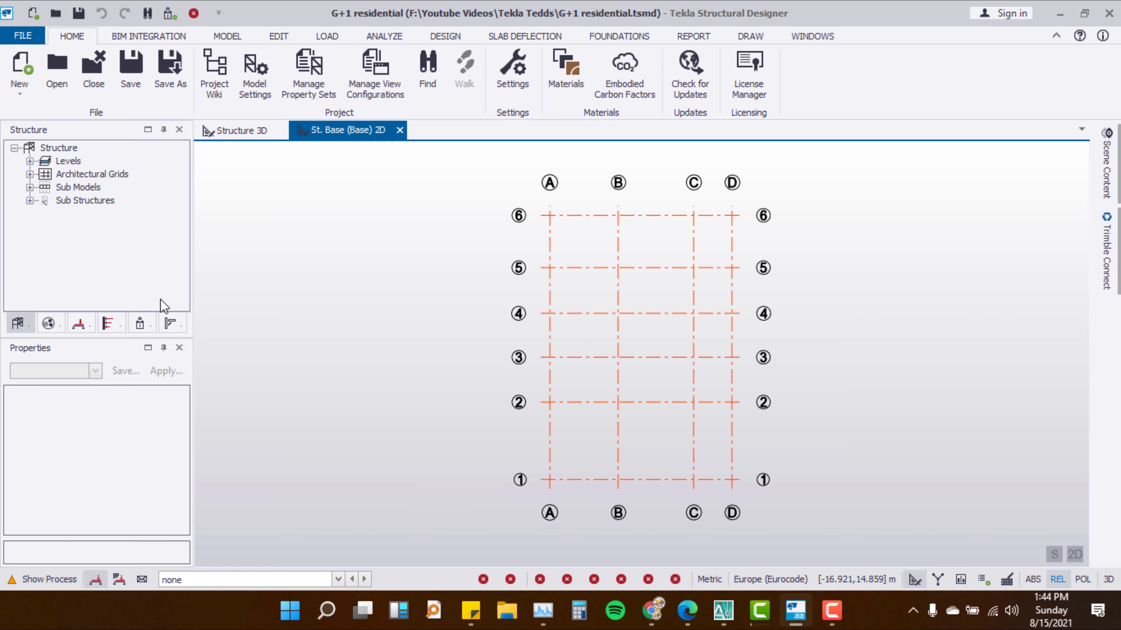
Start the cast-in-place concrete column command from the MODEL tab's Concrete menu
left_click(224, 42)
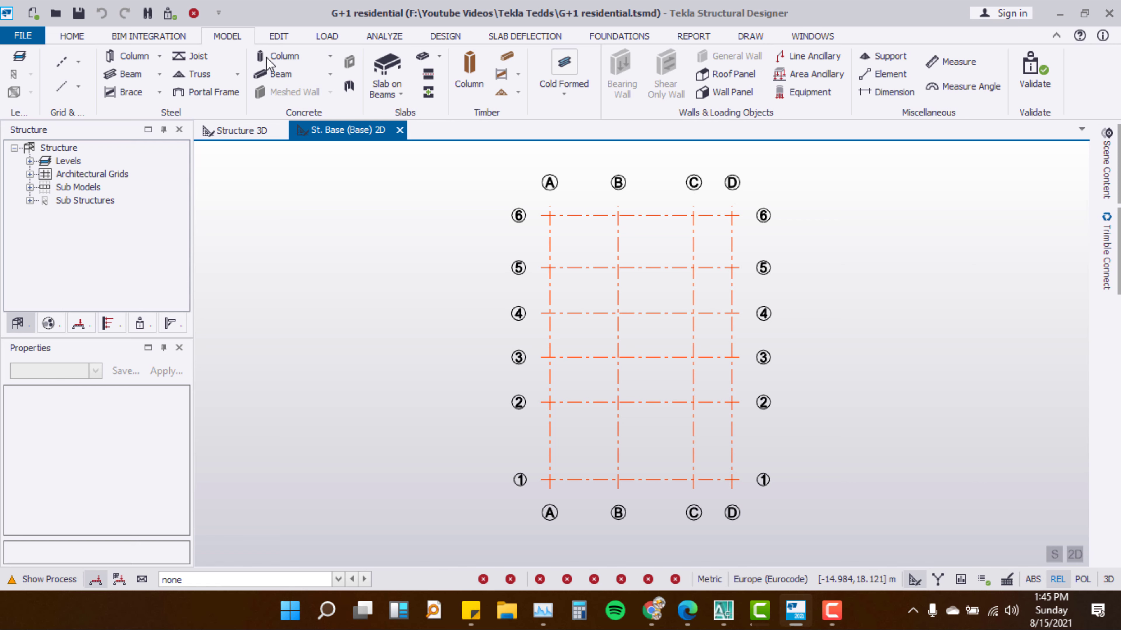
left_click(308, 51)
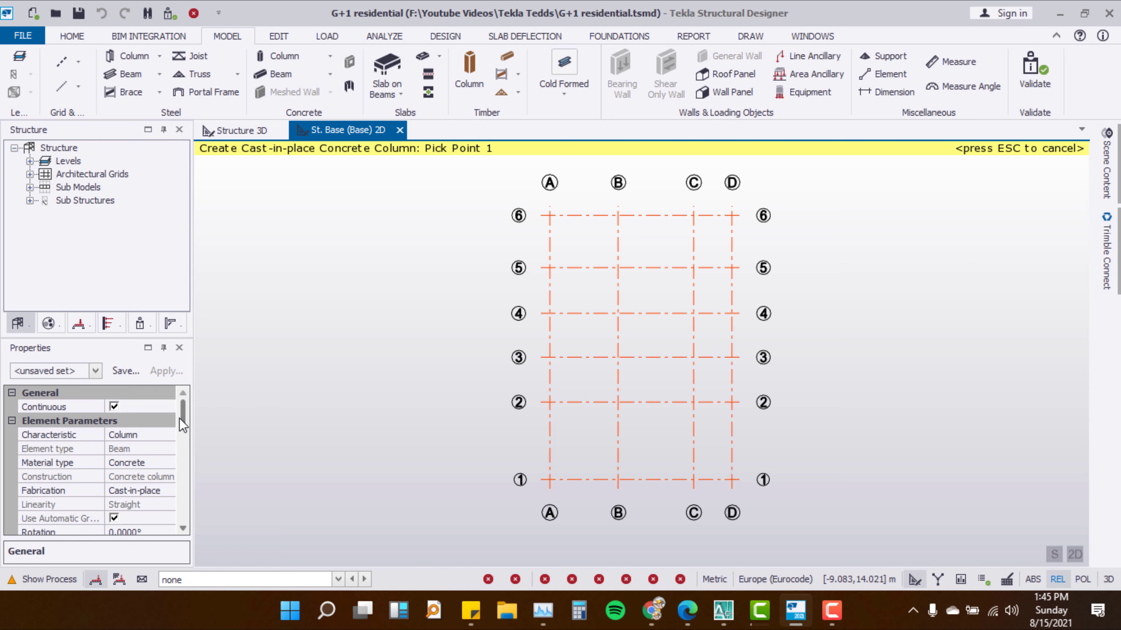
Change the column's Concrete class from C32/40 to C20/25 in the Properties panel
left_click_drag(179, 418, 185, 443)
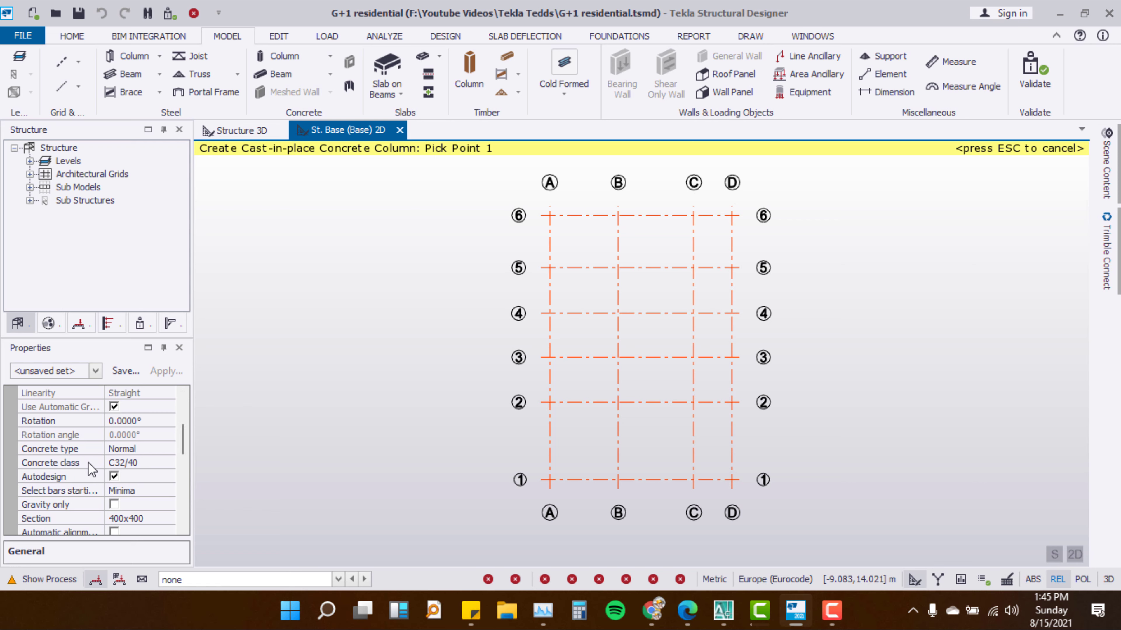
left_click(133, 468)
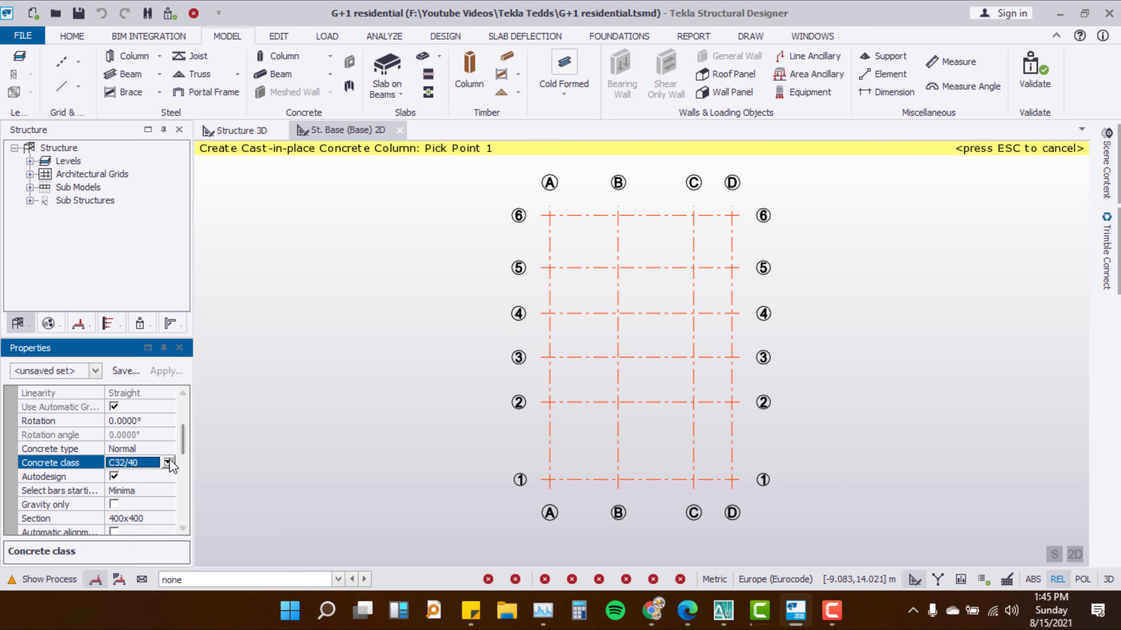
left_click(168, 462)
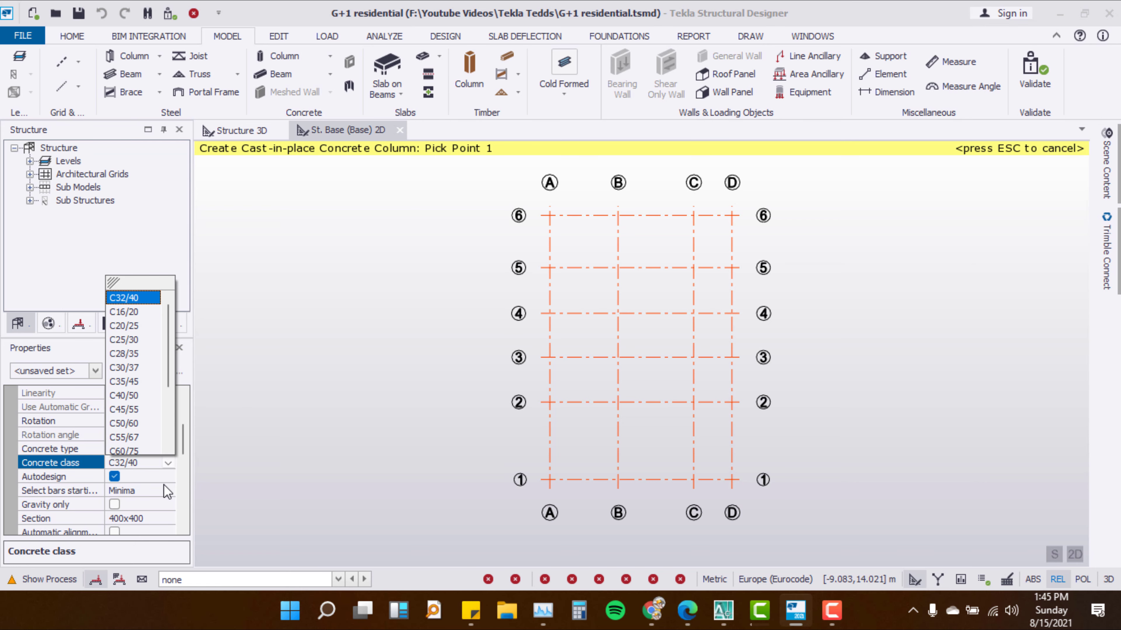
left_click(125, 326)
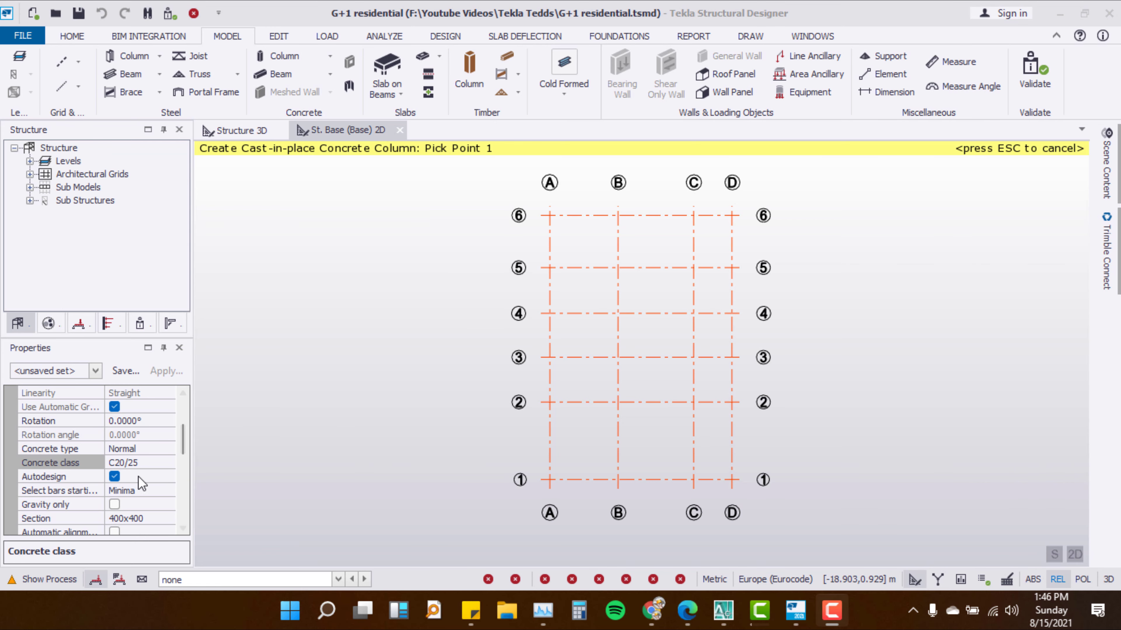
left_click(128, 463)
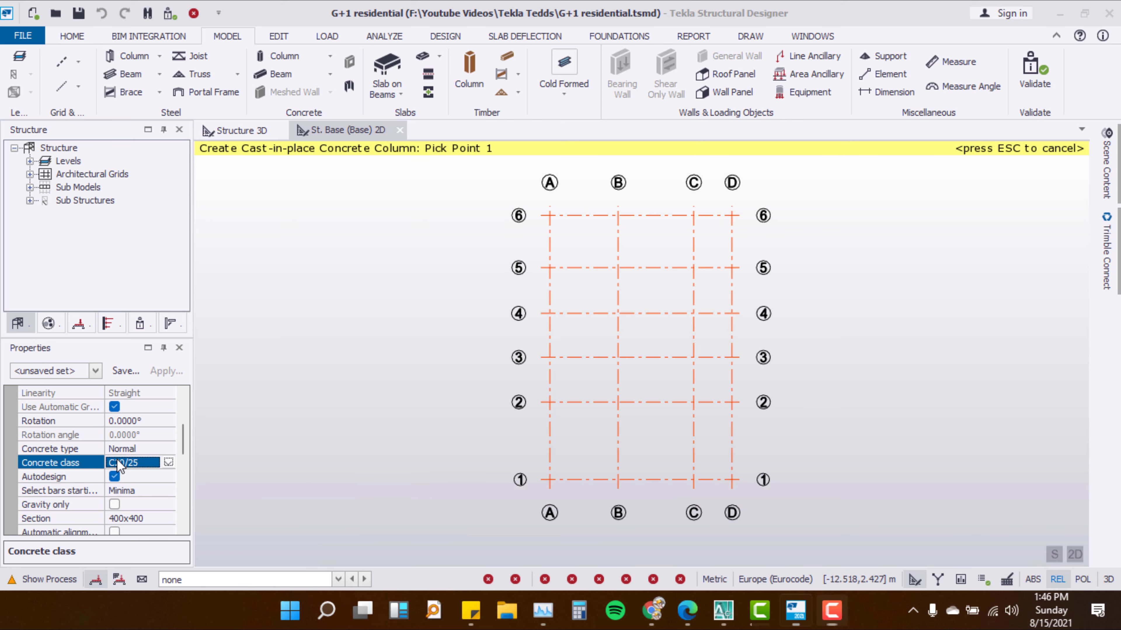
left_click(168, 463)
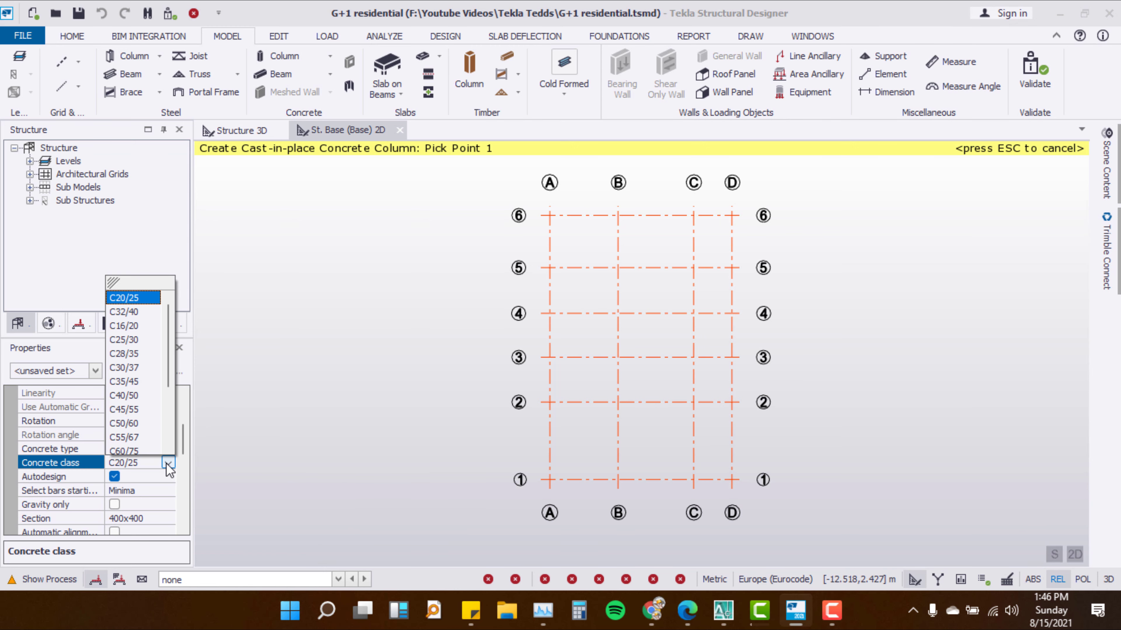
left_click(131, 299)
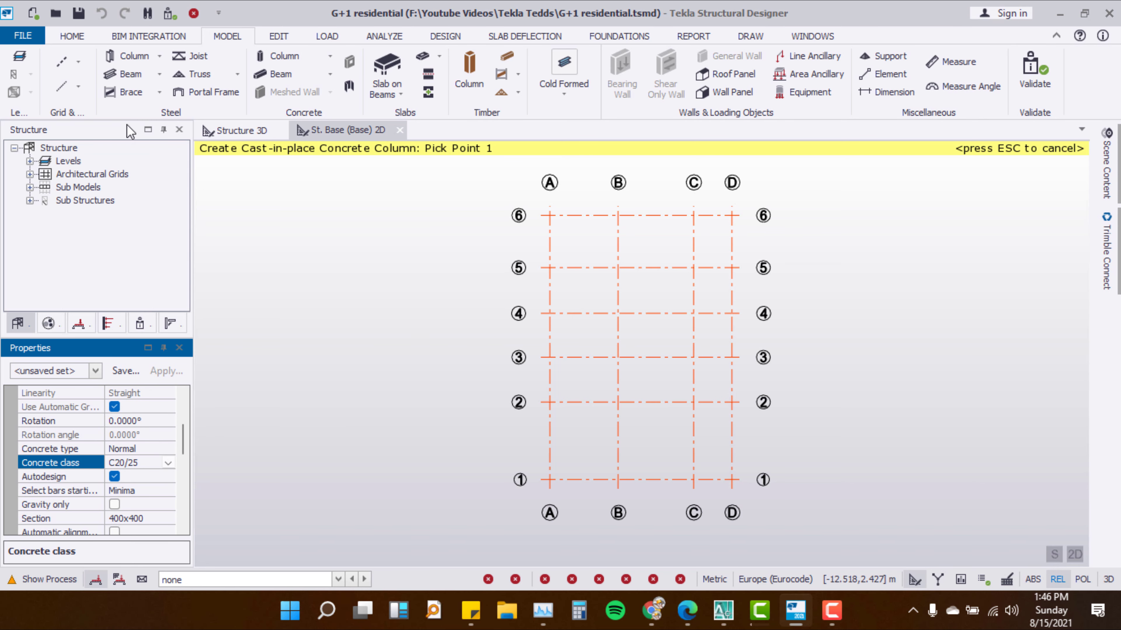
left_click(82, 41)
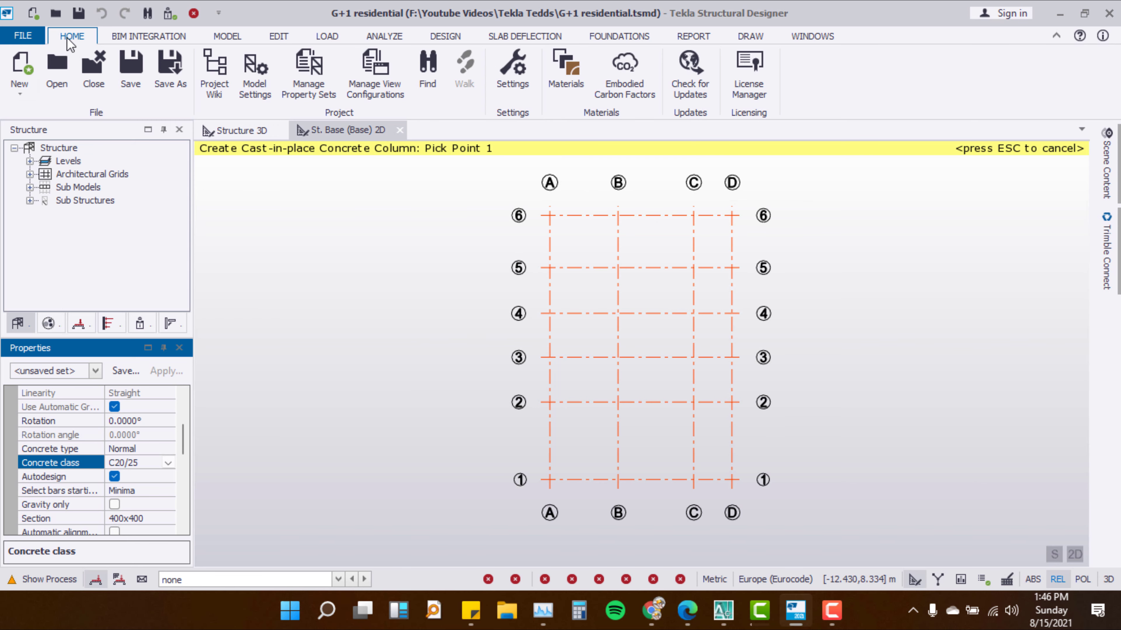
In the Materials database, list Concrete grades, select C20/25 and begin adding a new grade
left_click(560, 71)
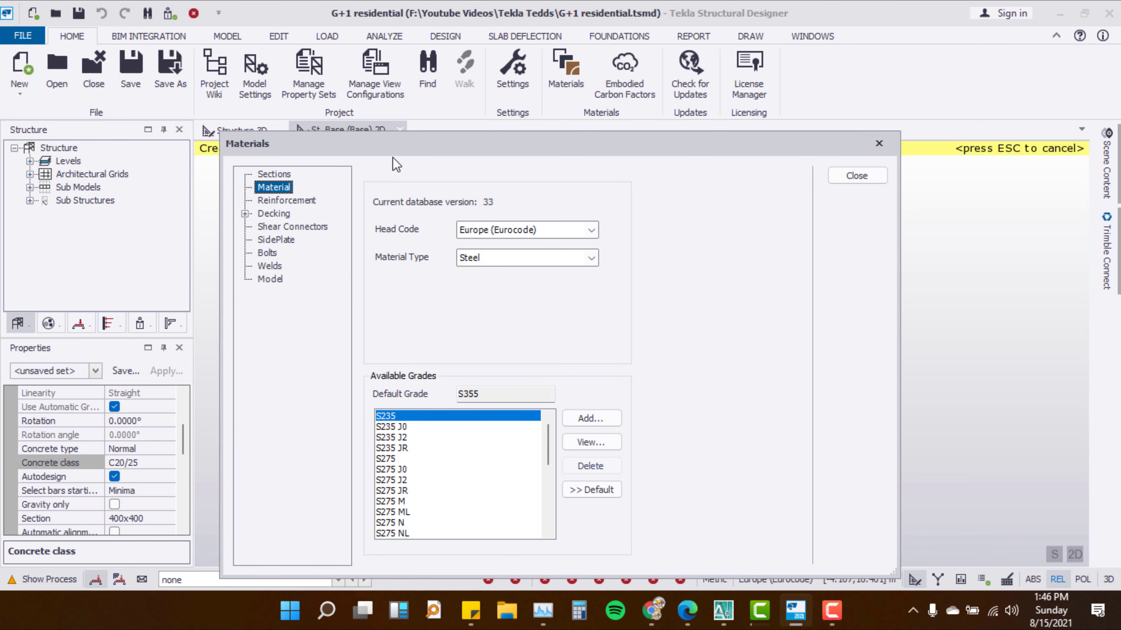
left_click_drag(391, 142, 356, 49)
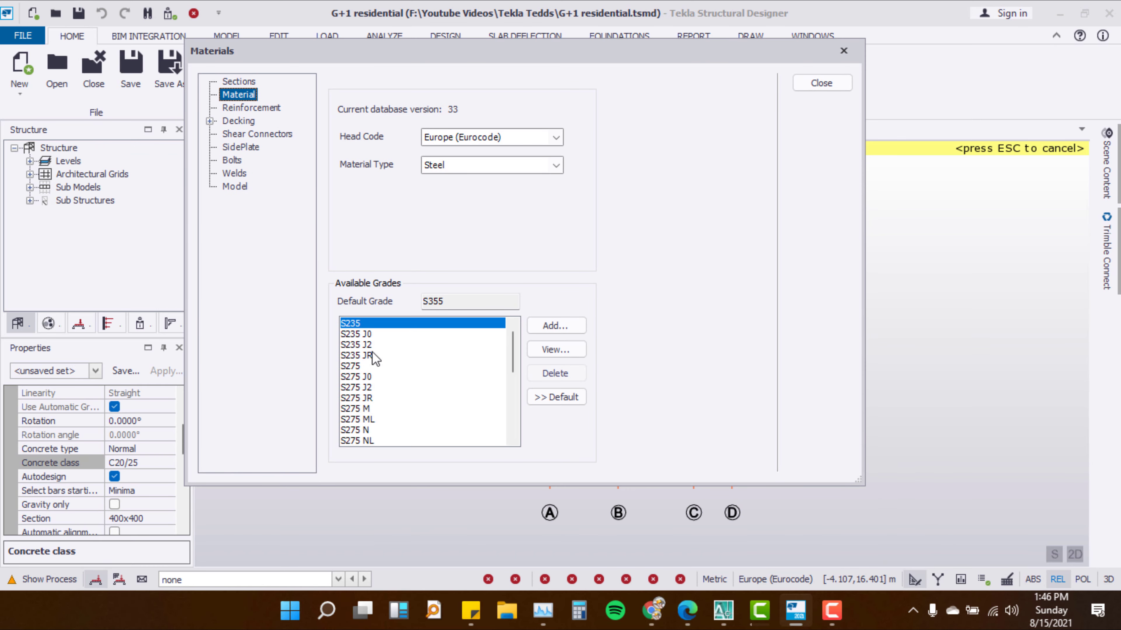
left_click(459, 159)
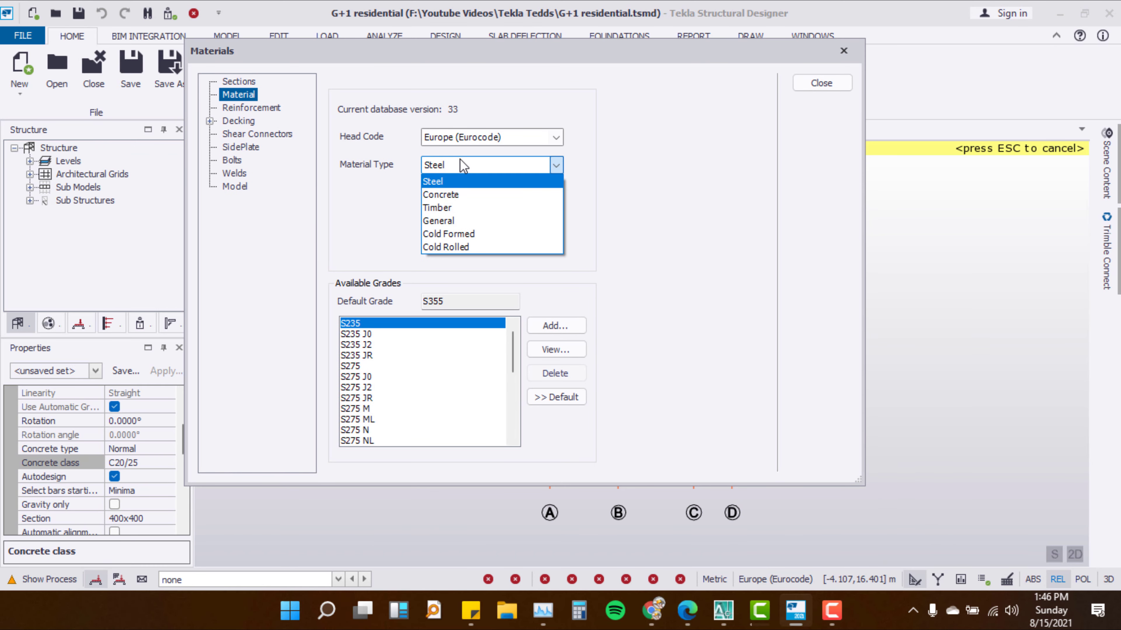
left_click(460, 196)
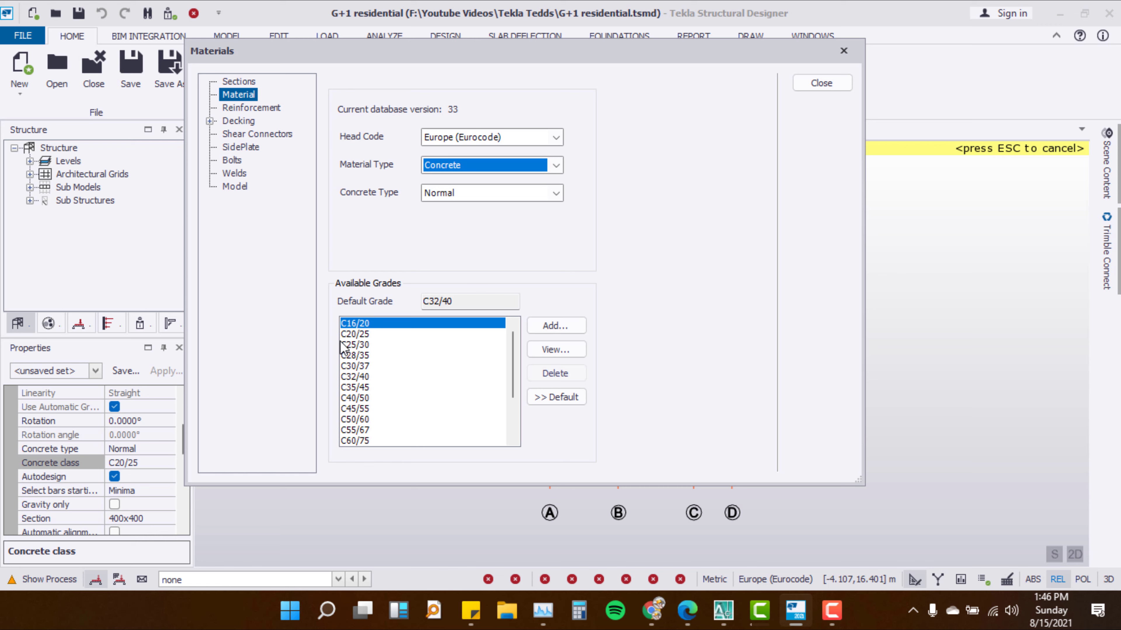
left_click(356, 335)
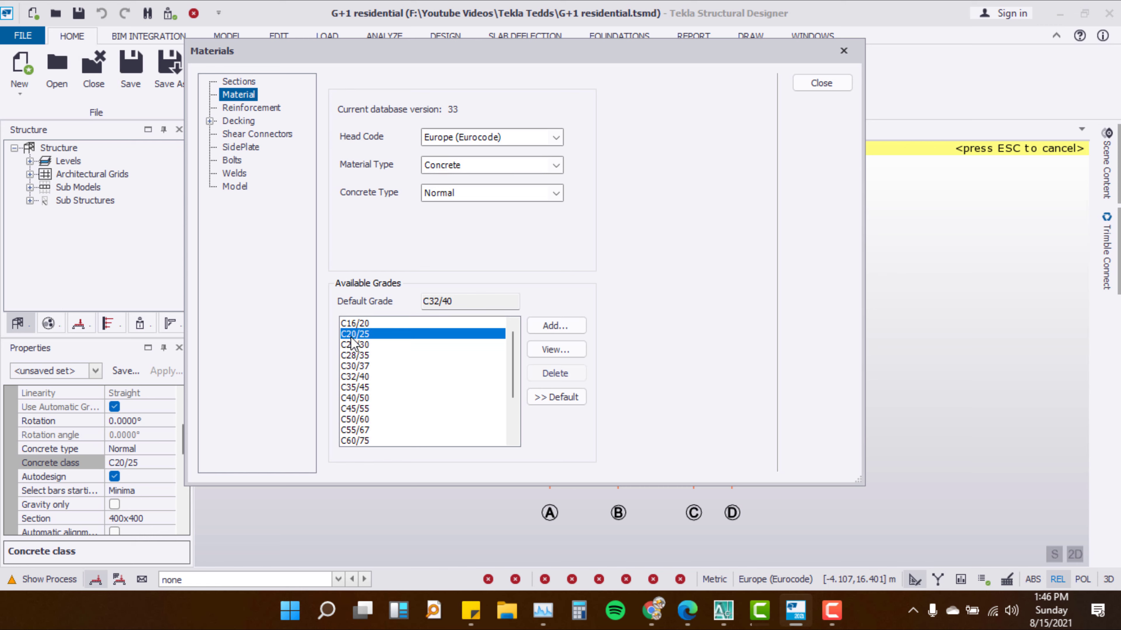
left_click(551, 327)
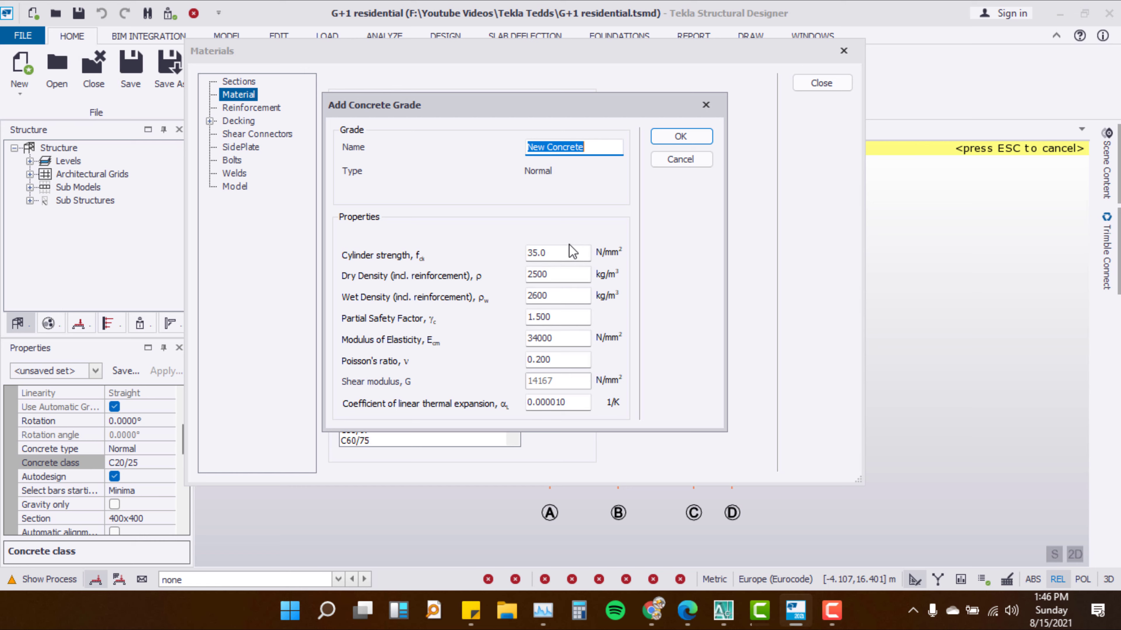
Create concrete grade C-25: cylinder strength 20.0 N/mm², modulus of elasticity 30000 N/mm²
type("C-25")
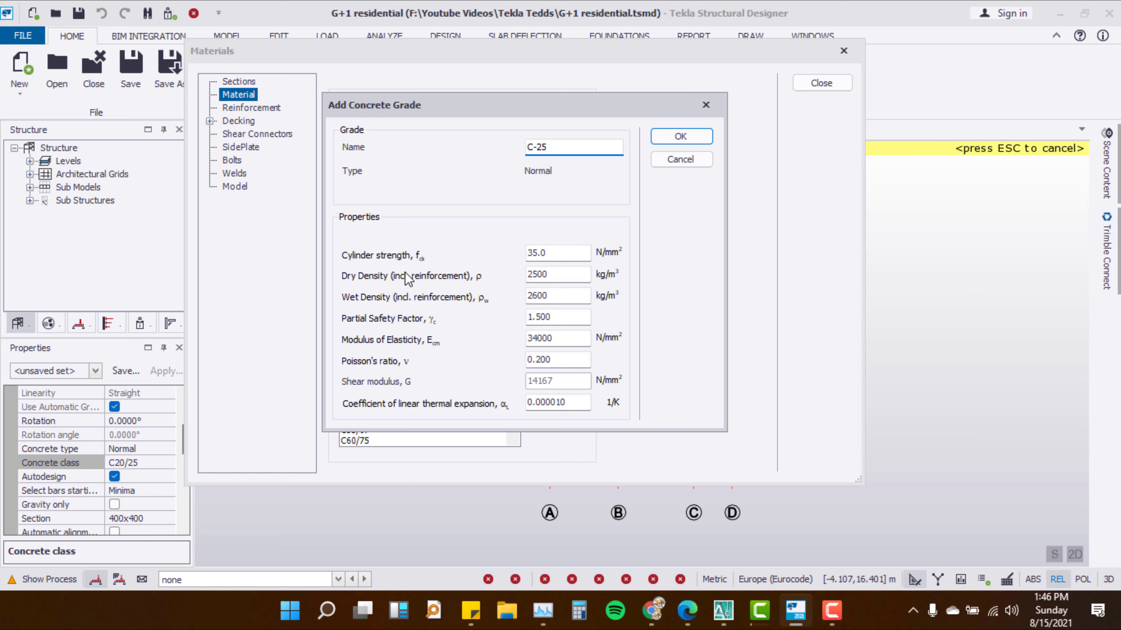
left_click_drag(590, 253, 529, 253)
type("20")
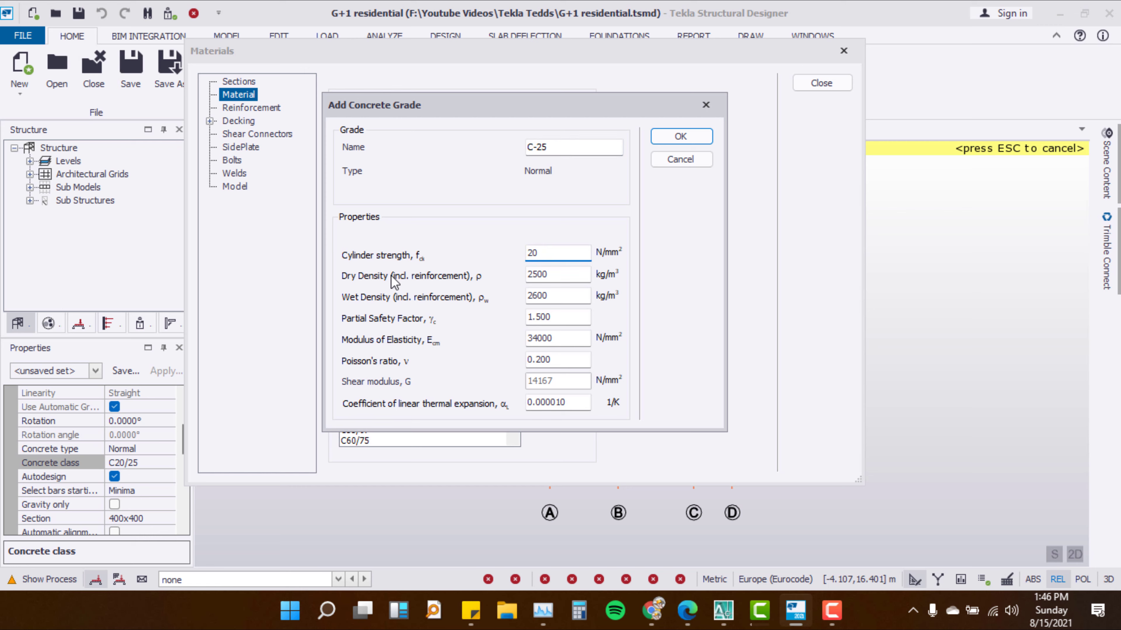
key("Tab")
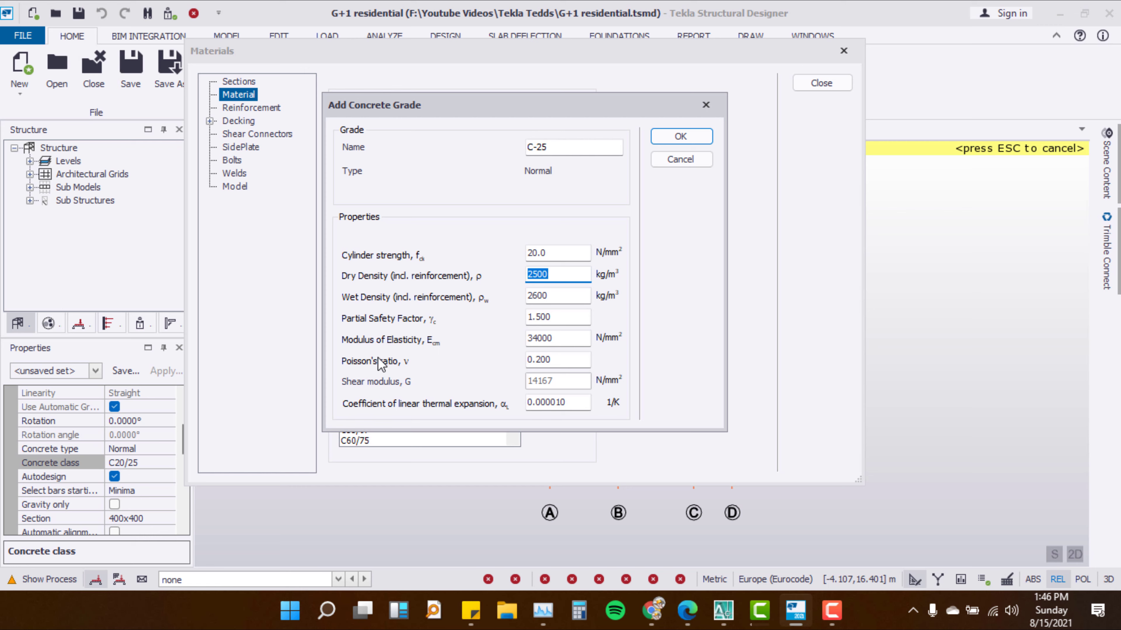
key("Tab")
key("Tab")
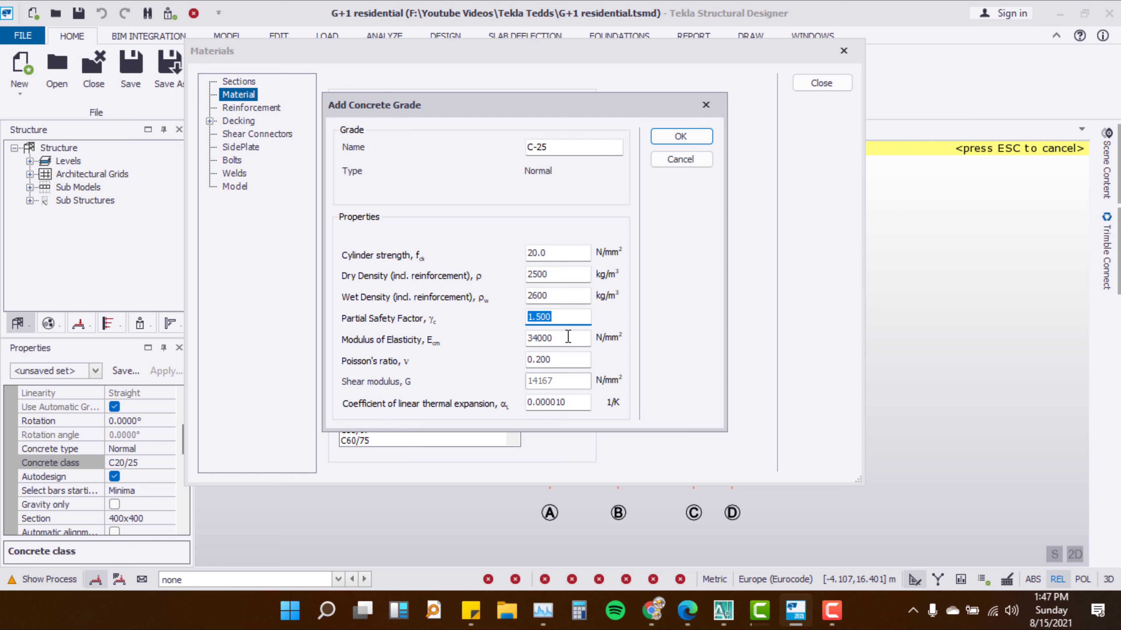
key("Tab")
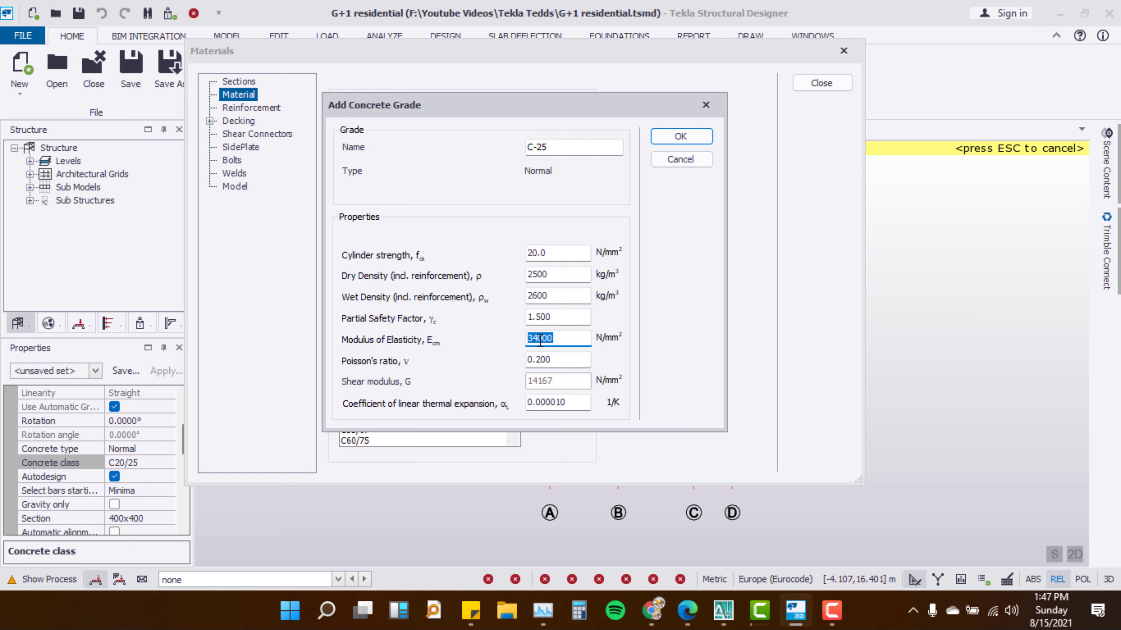
left_click(539, 341)
key("Tab")
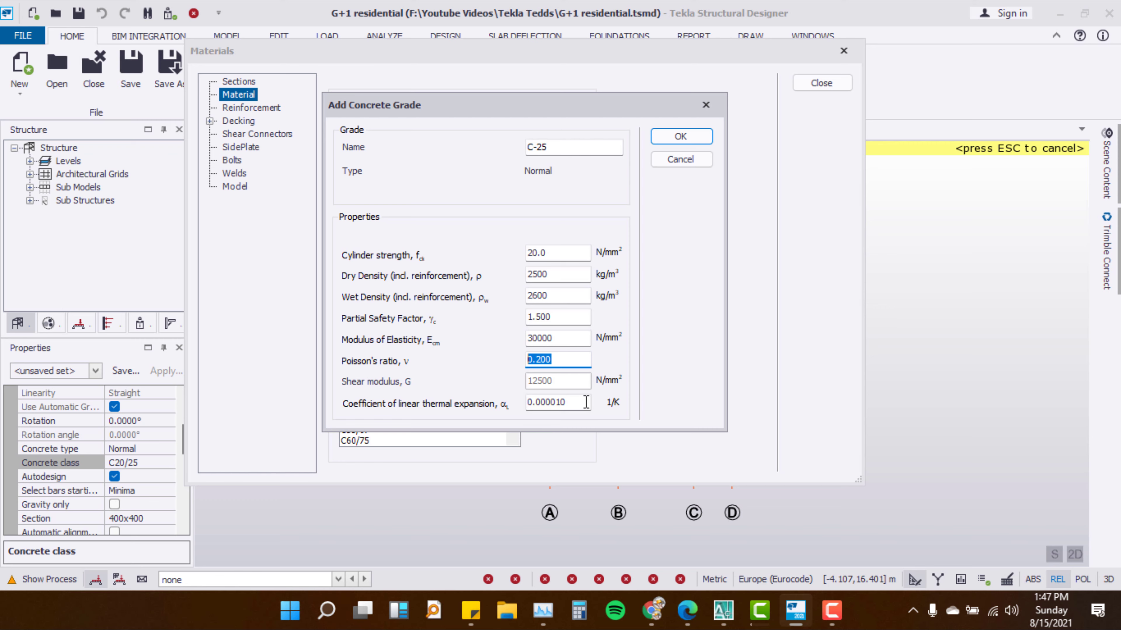
key("Tab")
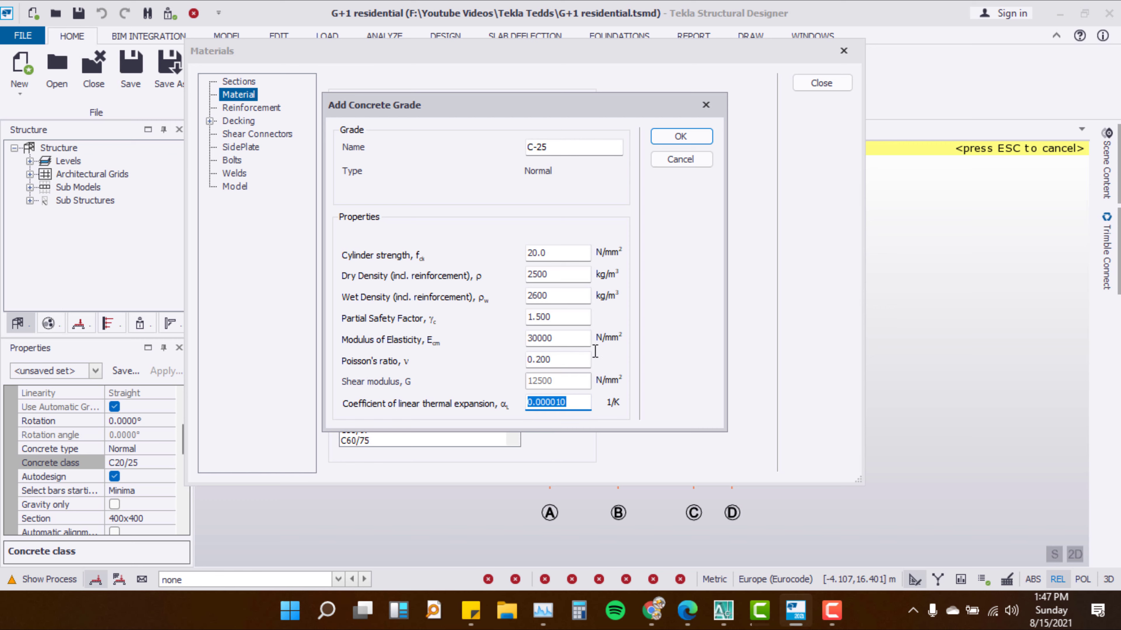
left_click_drag(453, 109, 463, 91)
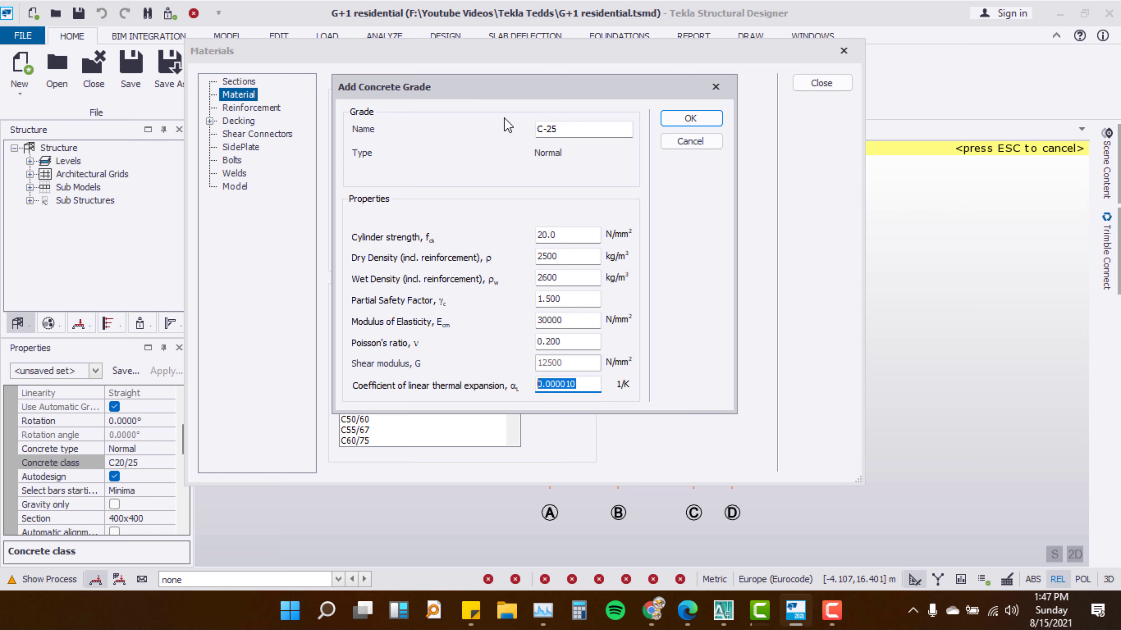
left_click(690, 118)
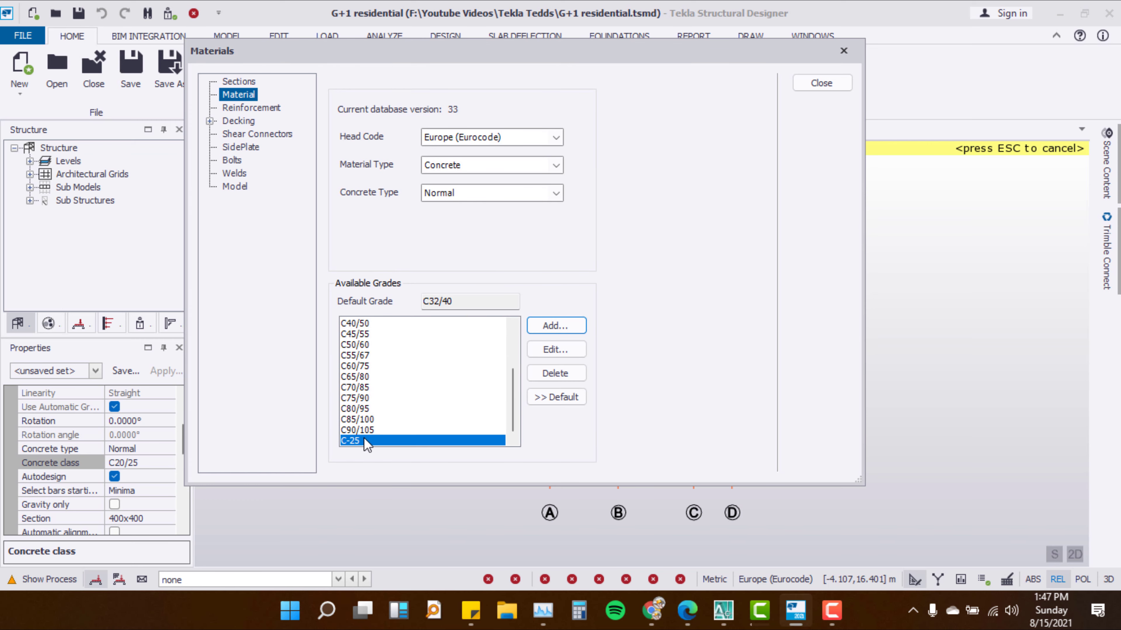
Close Materials, review the concrete class list without changing it, and cancel column placement
left_click(815, 83)
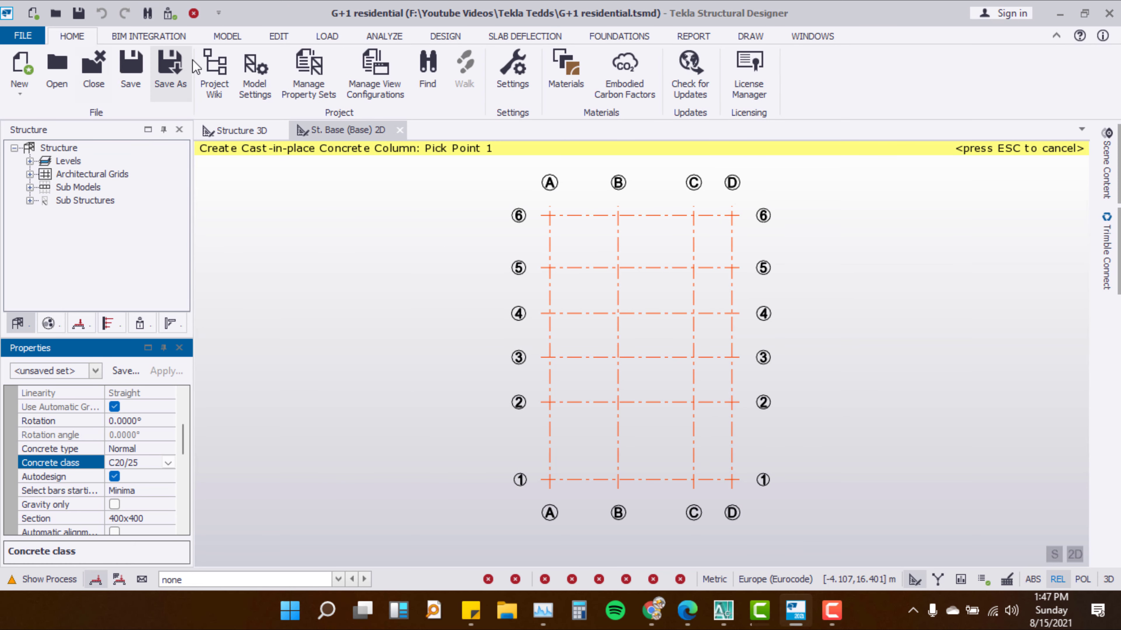
left_click(103, 461)
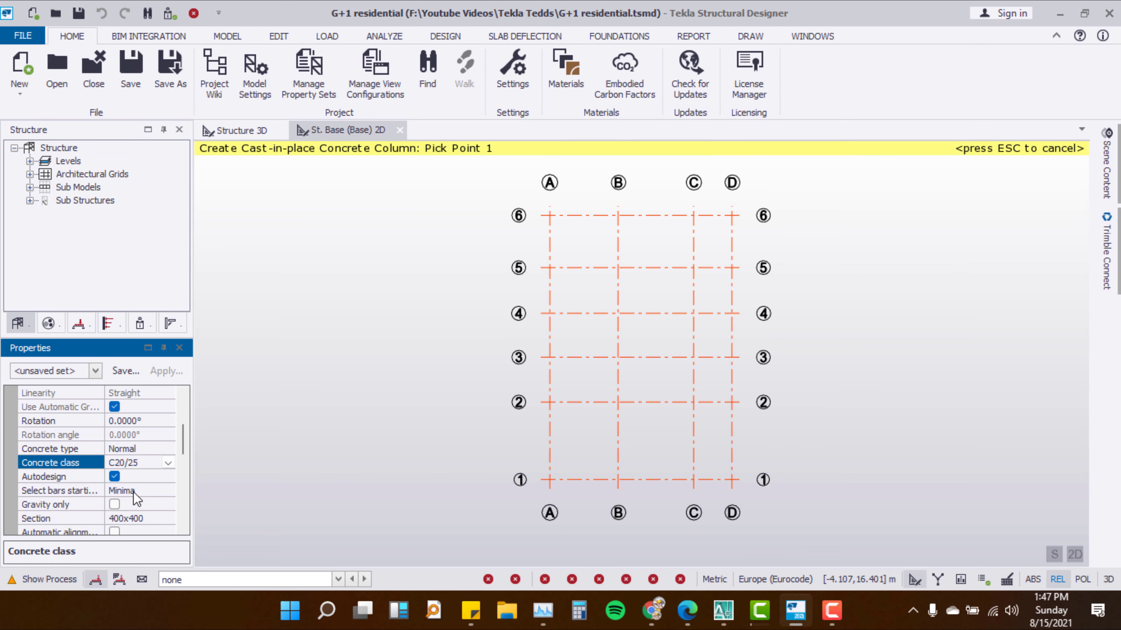
left_click(164, 463)
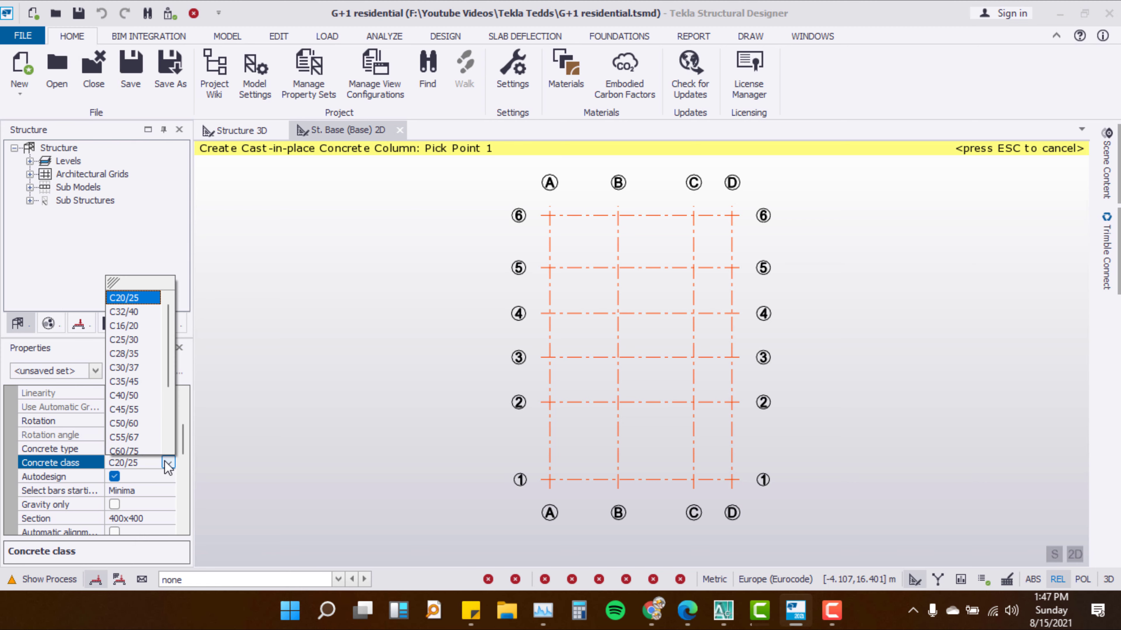
scroll(150, 380, "down", 2)
scroll(152, 385, "up", 3)
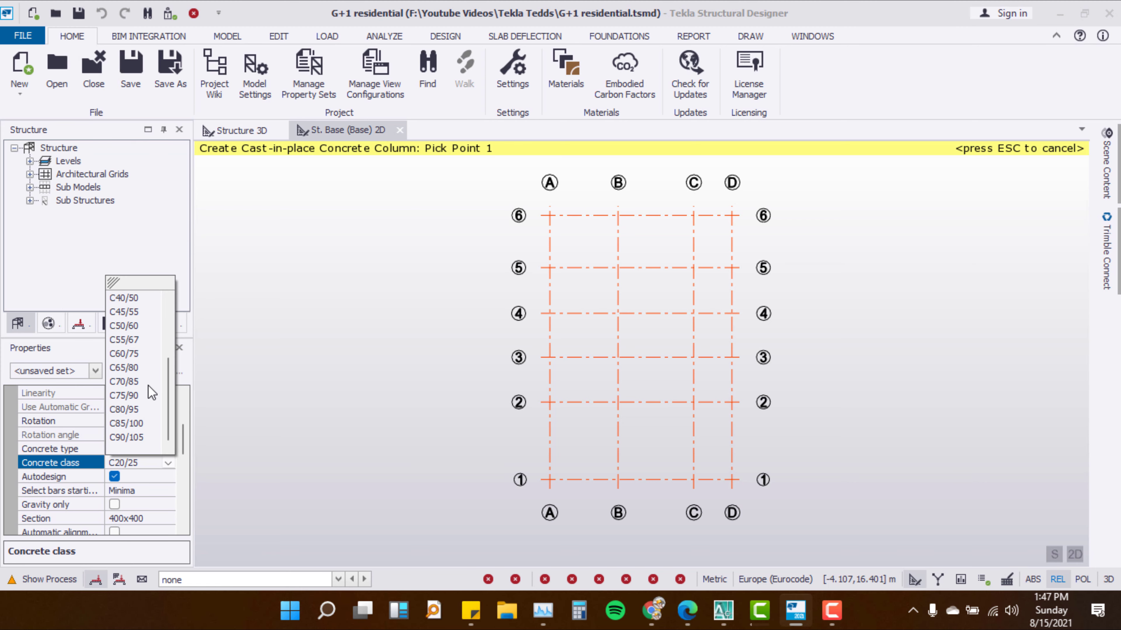
scroll(152, 391, "up", 2)
scroll(151, 399, "down", 2)
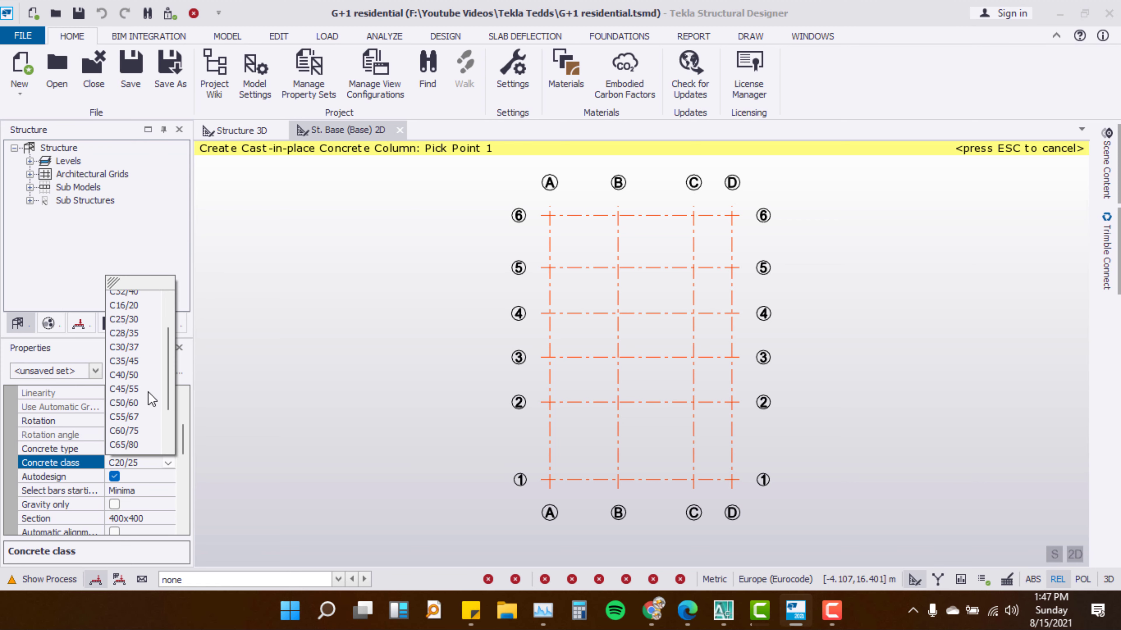
scroll(151, 399, "down", 2)
scroll(152, 399, "down", 2)
scroll(151, 399, "down", 1)
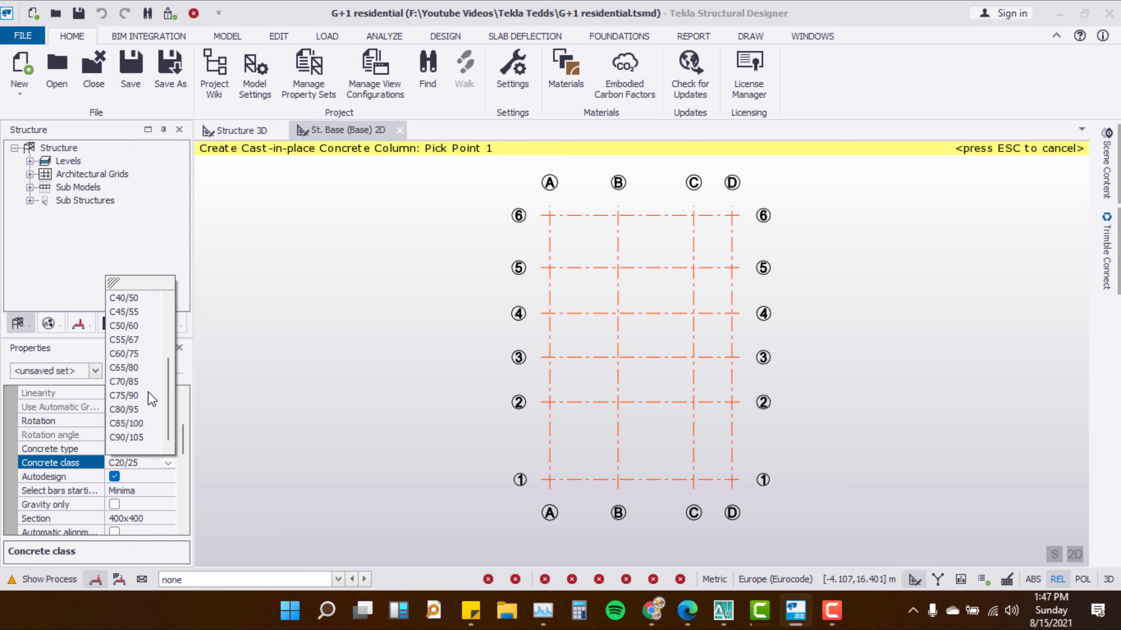
scroll(152, 399, "up", 4)
scroll(150, 396, "up", 3)
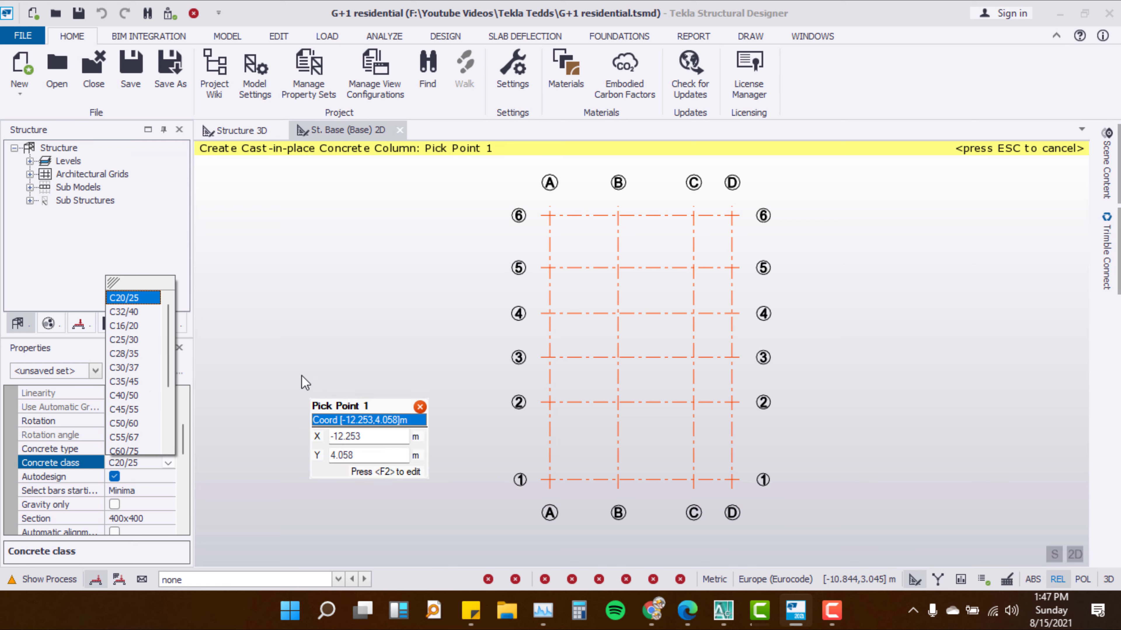
left_click(298, 351)
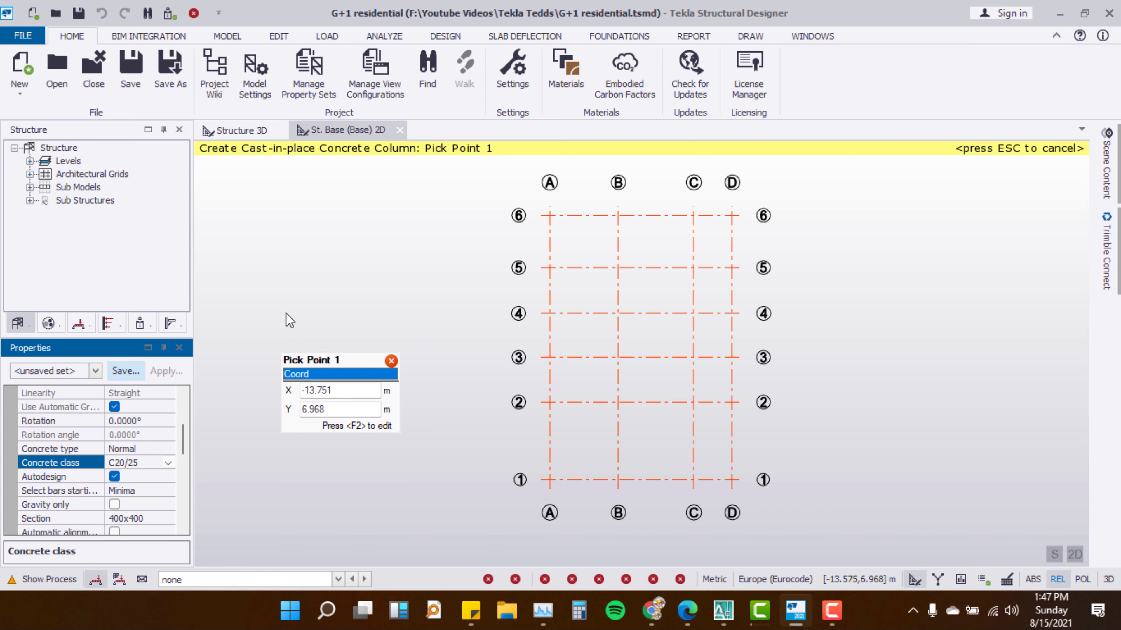
left_click(326, 132)
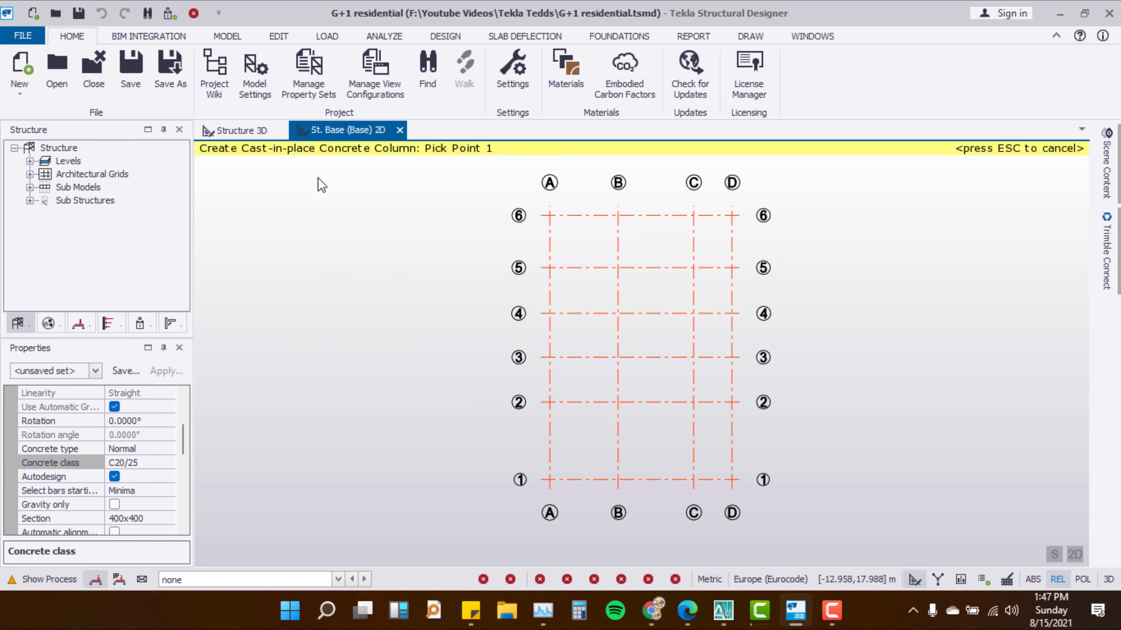
key("Escape")
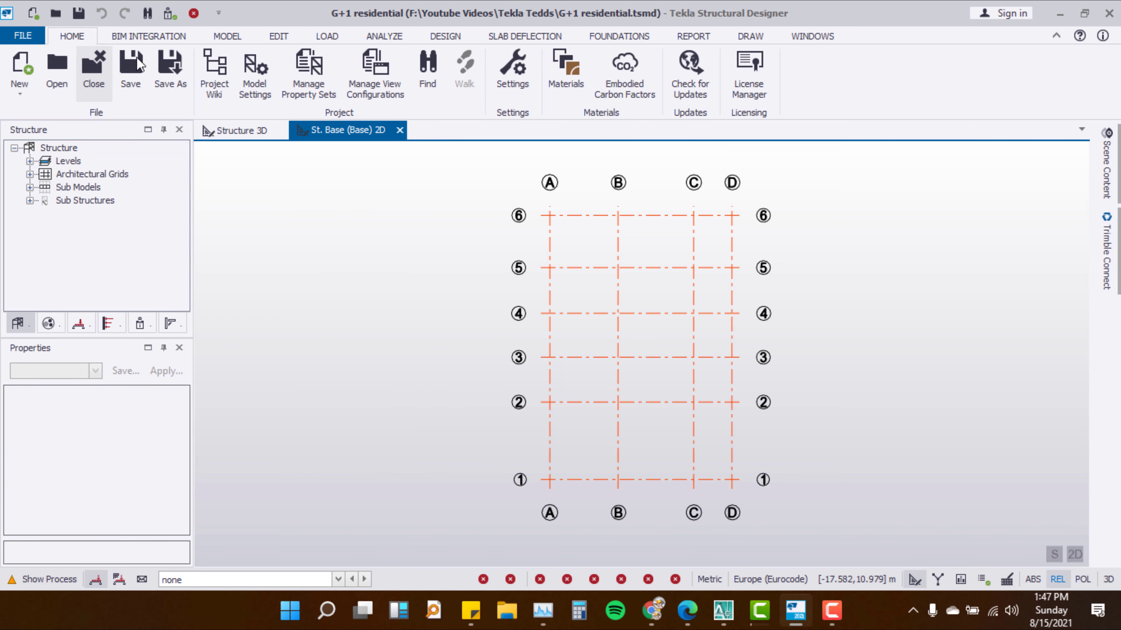
Restart the concrete column command with its Concrete class set to C-25
left_click(242, 34)
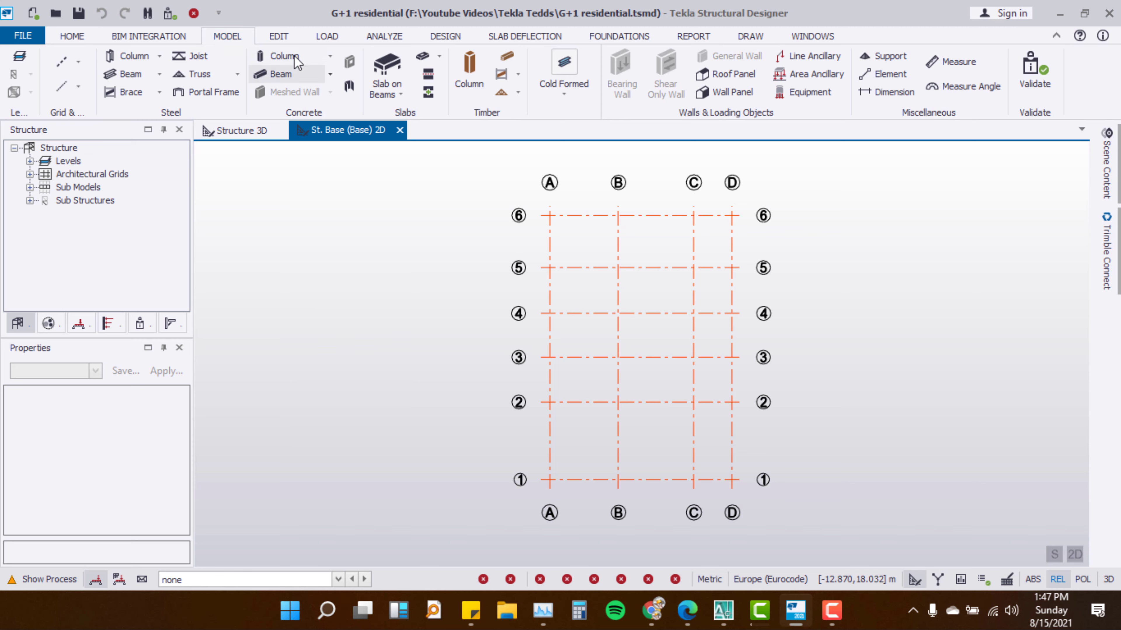
left_click(283, 56)
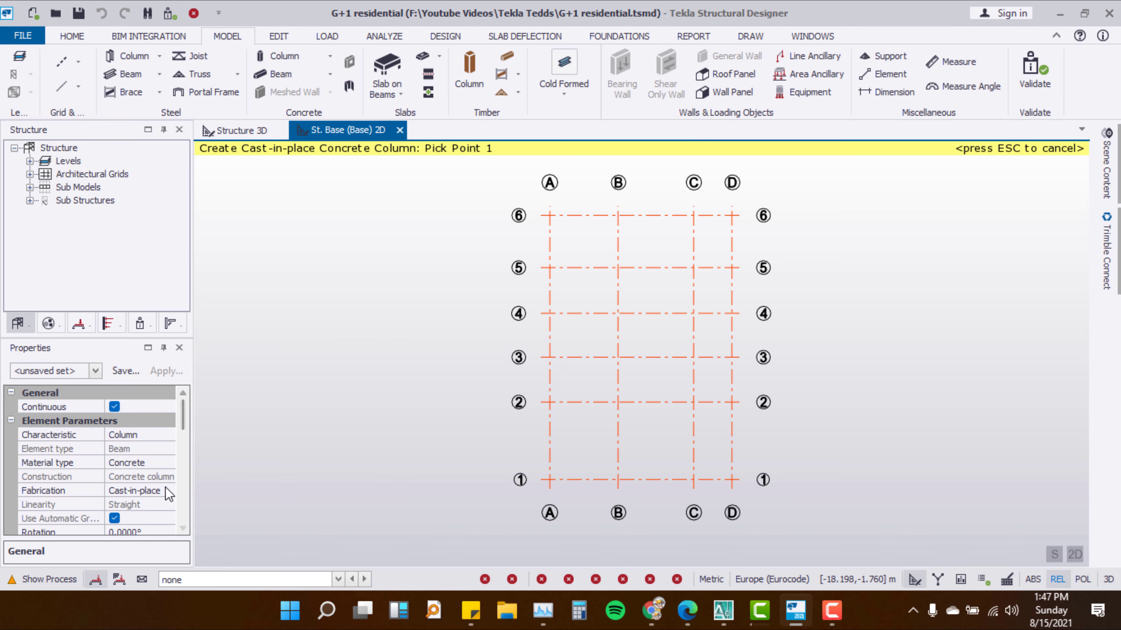
left_click_drag(183, 406, 185, 435)
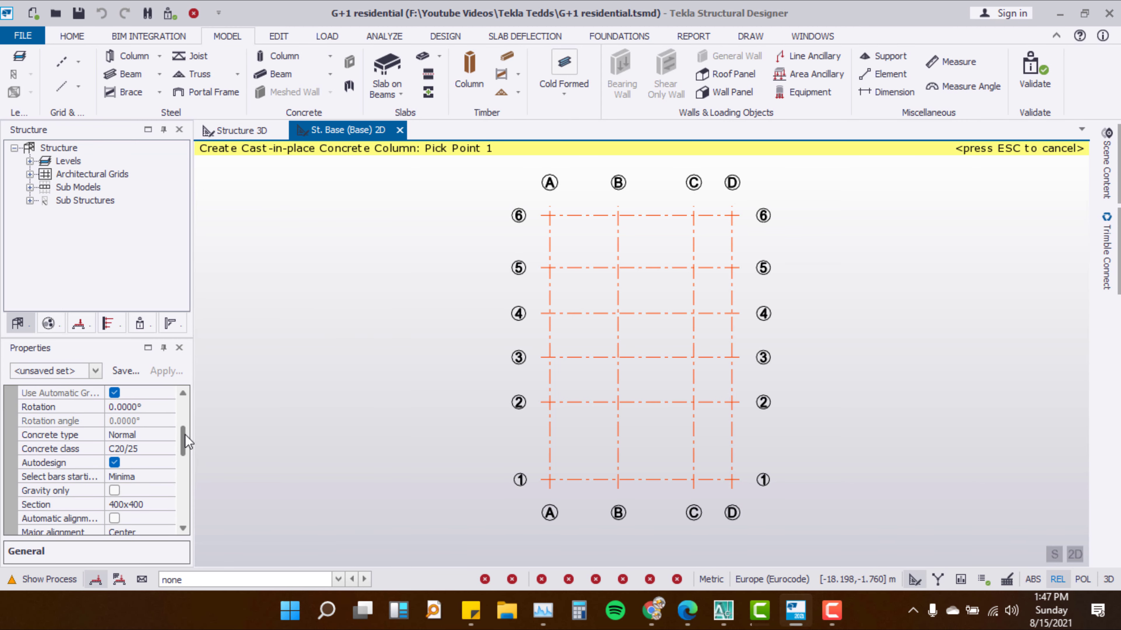
left_click(163, 449)
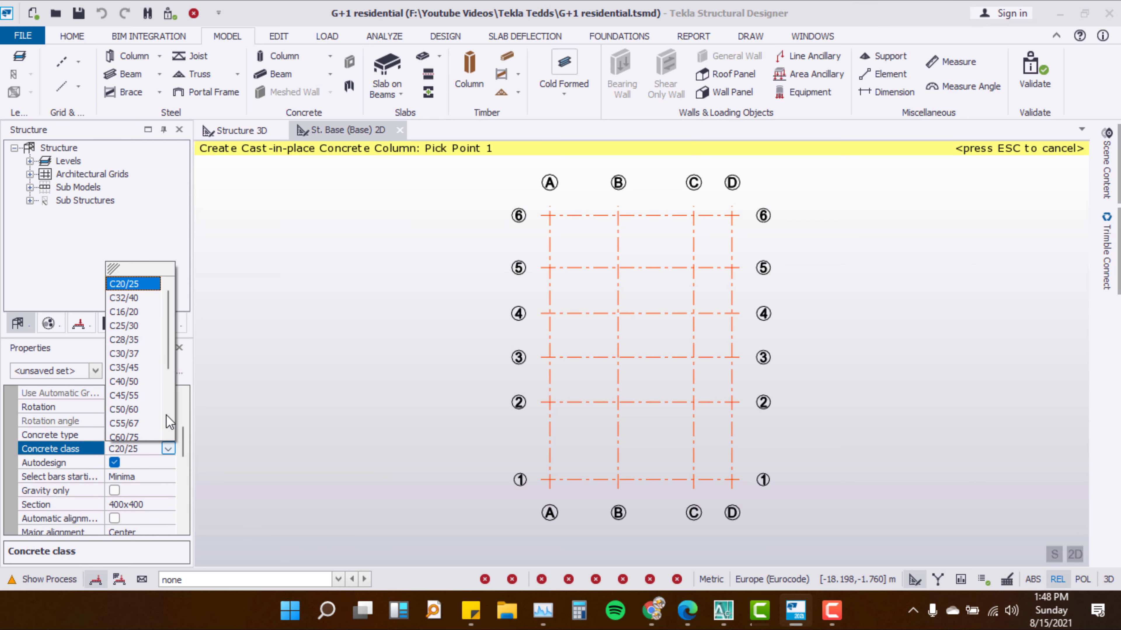
scroll(155, 354, "down", 1)
scroll(152, 366, "down", 1)
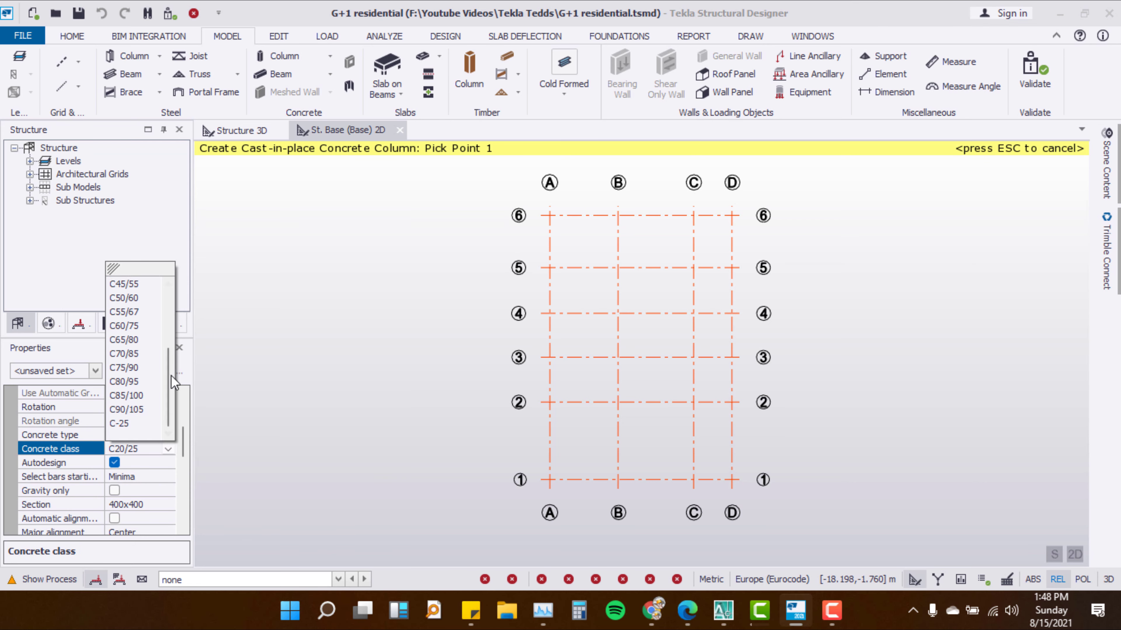
left_click(125, 425)
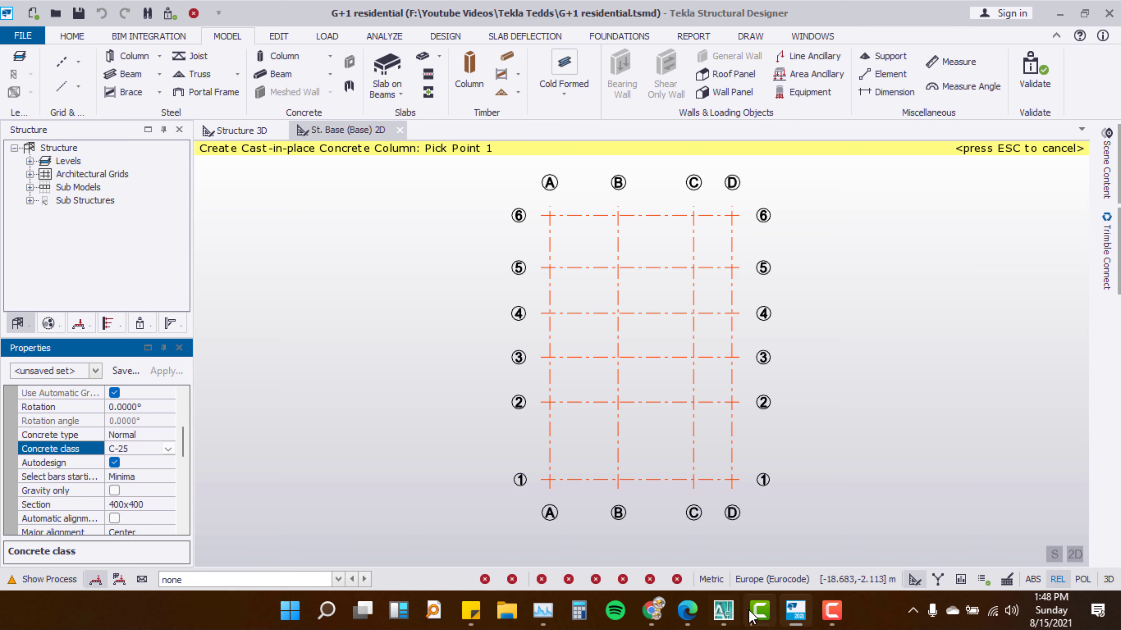
Check the AutoCAD reference drawing, then return to Tekla Structural Designer
left_click(723, 610)
scroll(361, 168, "up", 5)
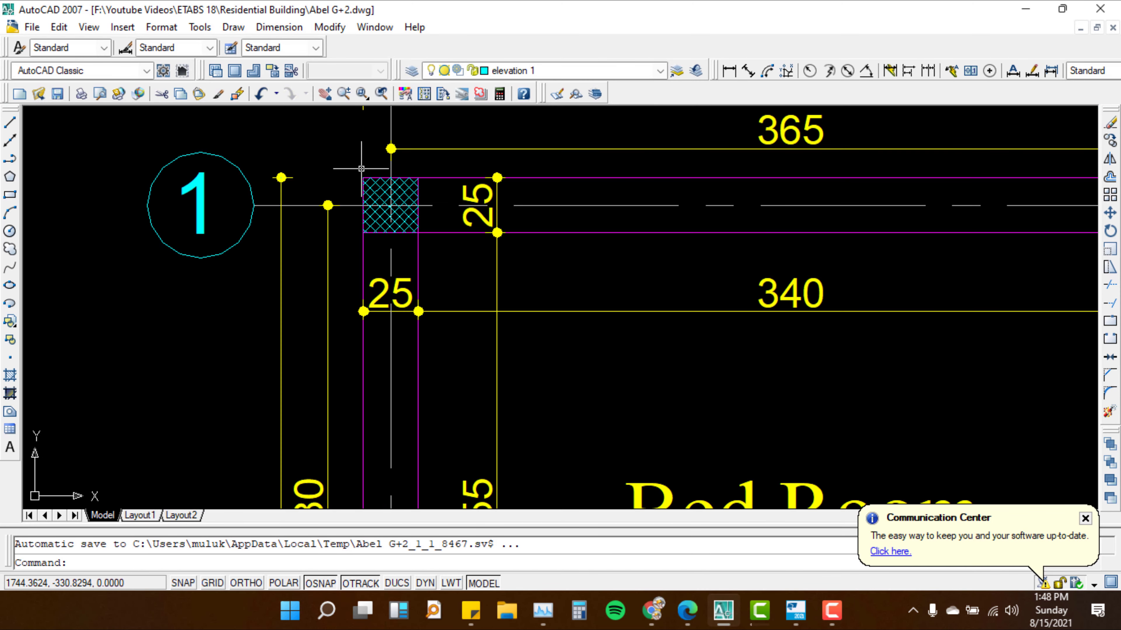
left_click(796, 611)
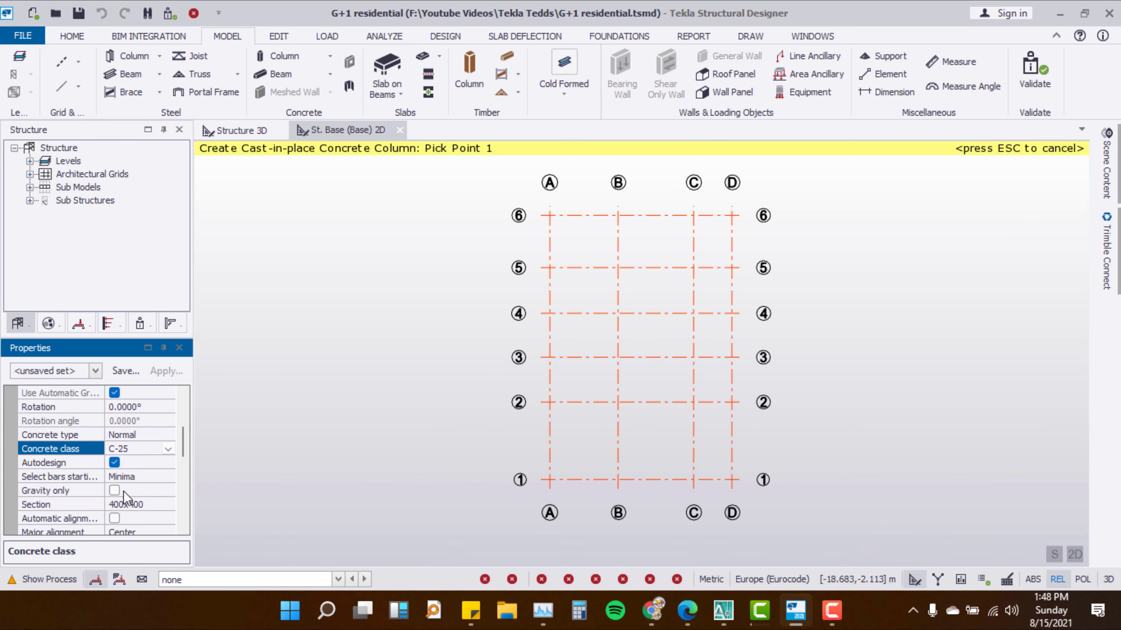
Define a rectangular section with breadth 250 and depth 250 as the column's section
left_click(144, 505)
left_click(167, 505)
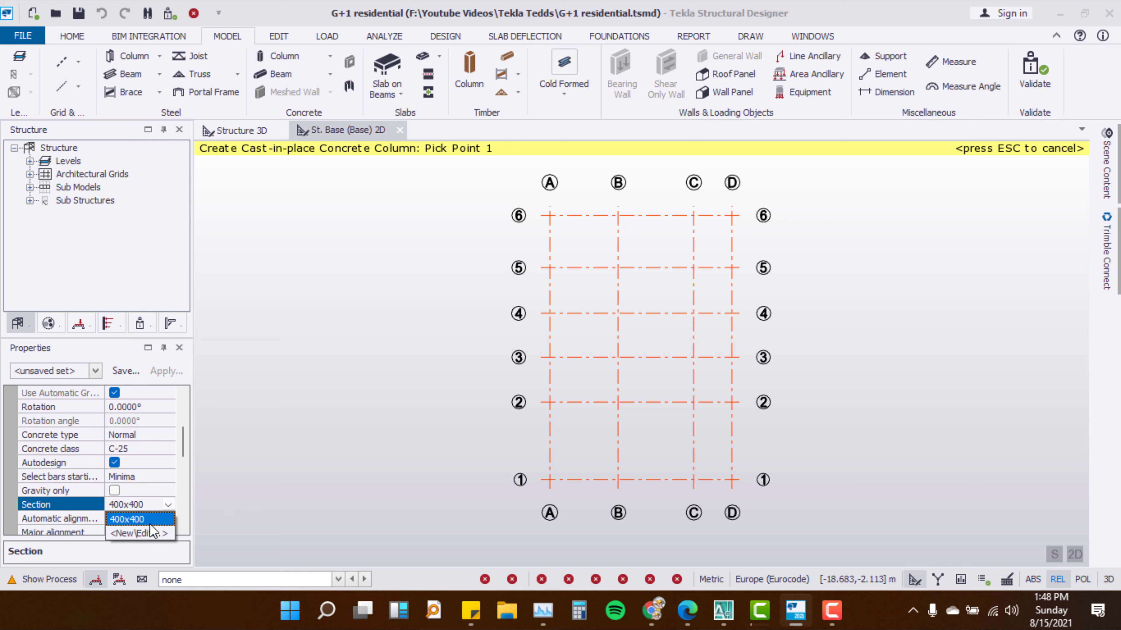
left_click(143, 533)
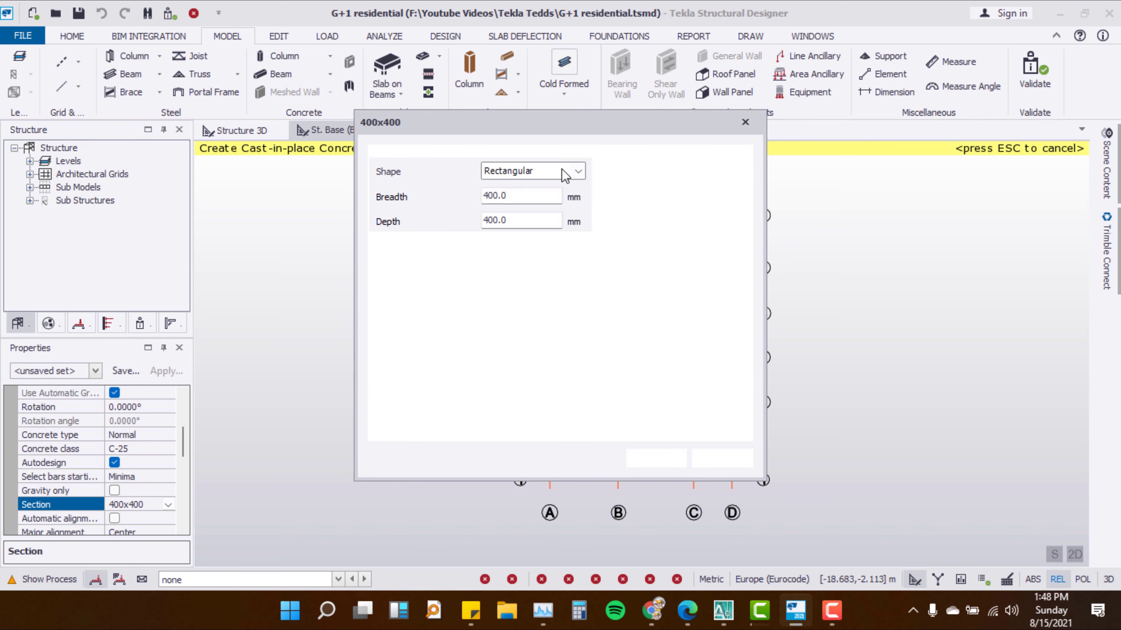
left_click_drag(549, 118, 339, 125)
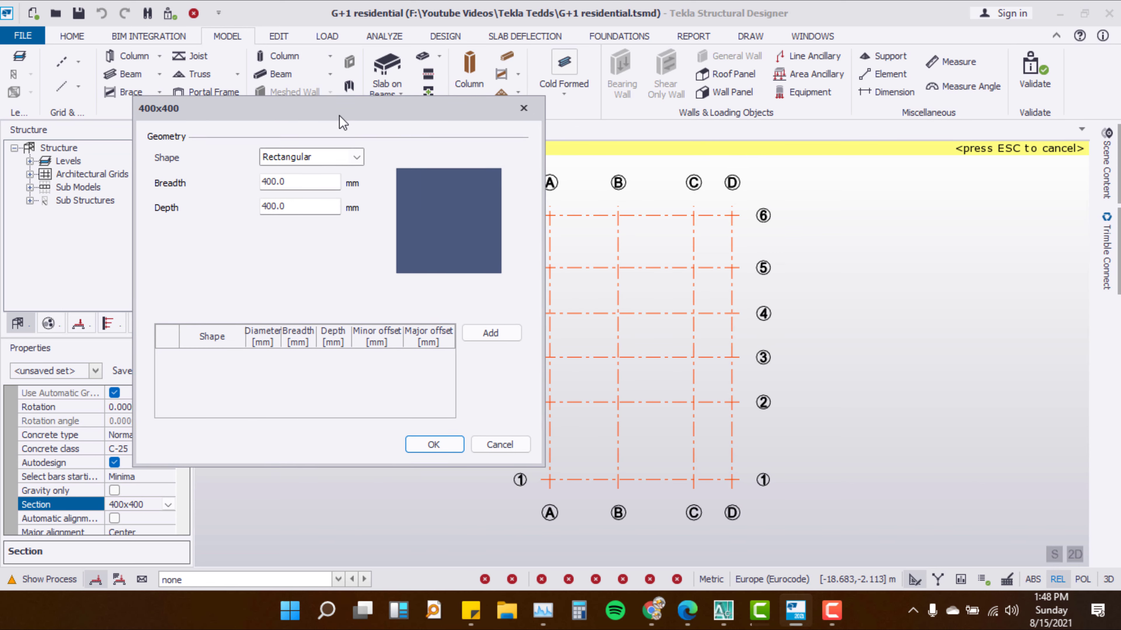
left_click(352, 162)
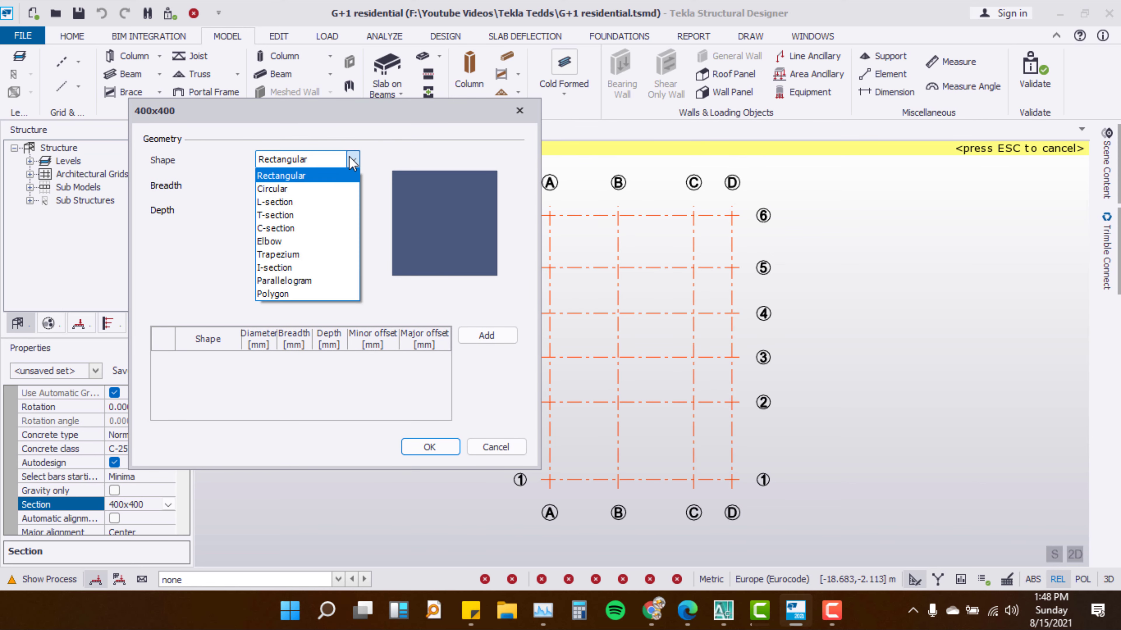
left_click(352, 162)
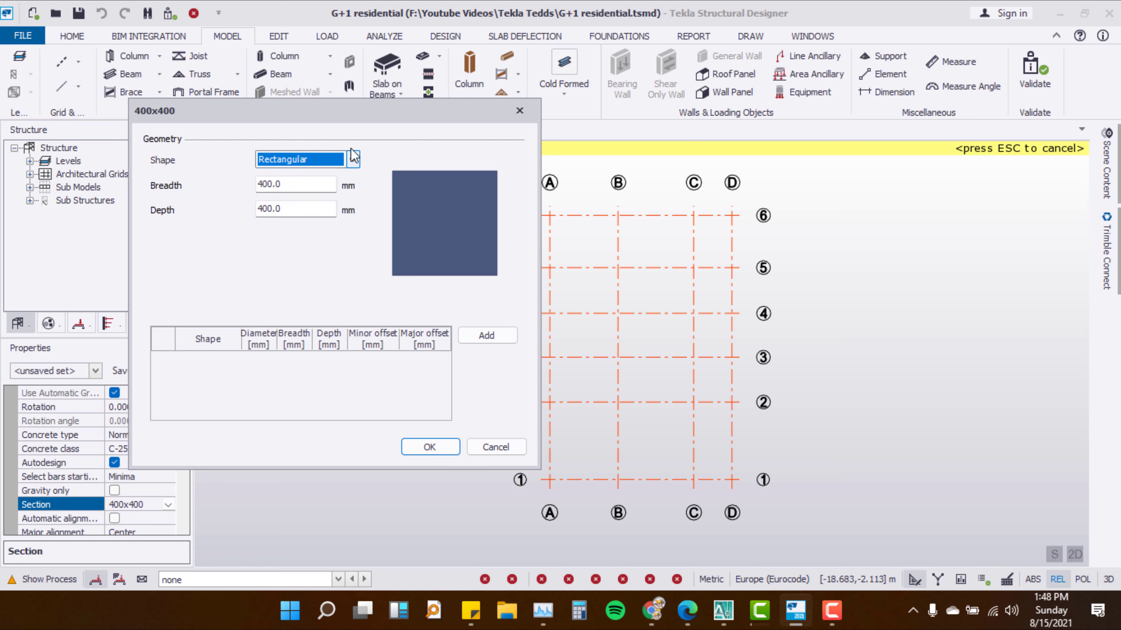
double_click(308, 190)
type("2")
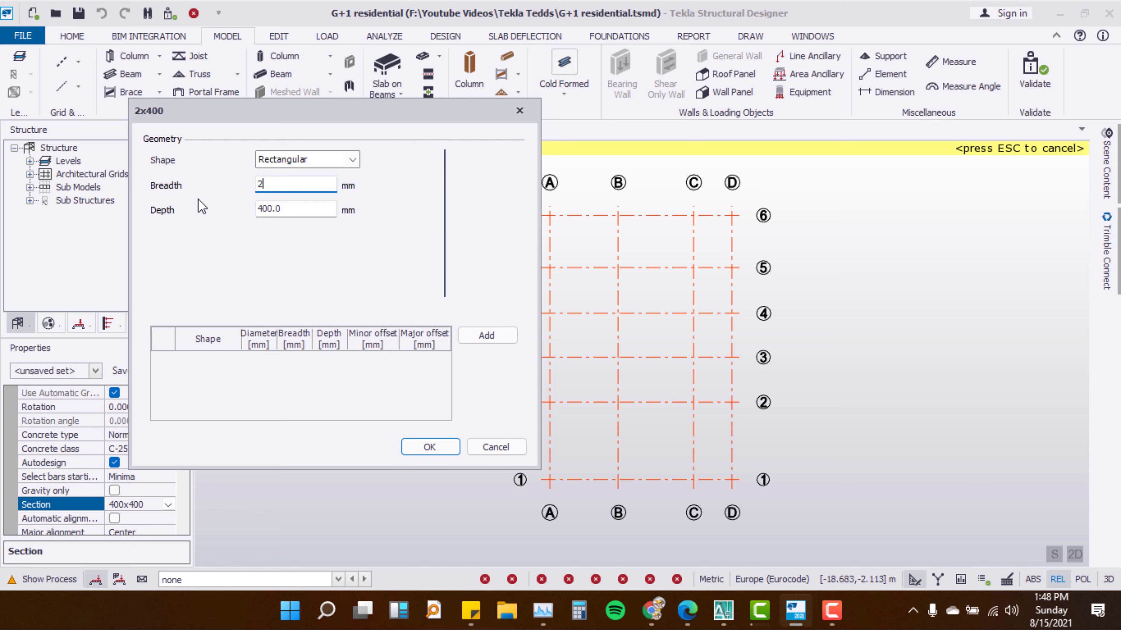
type("50")
key("Tab")
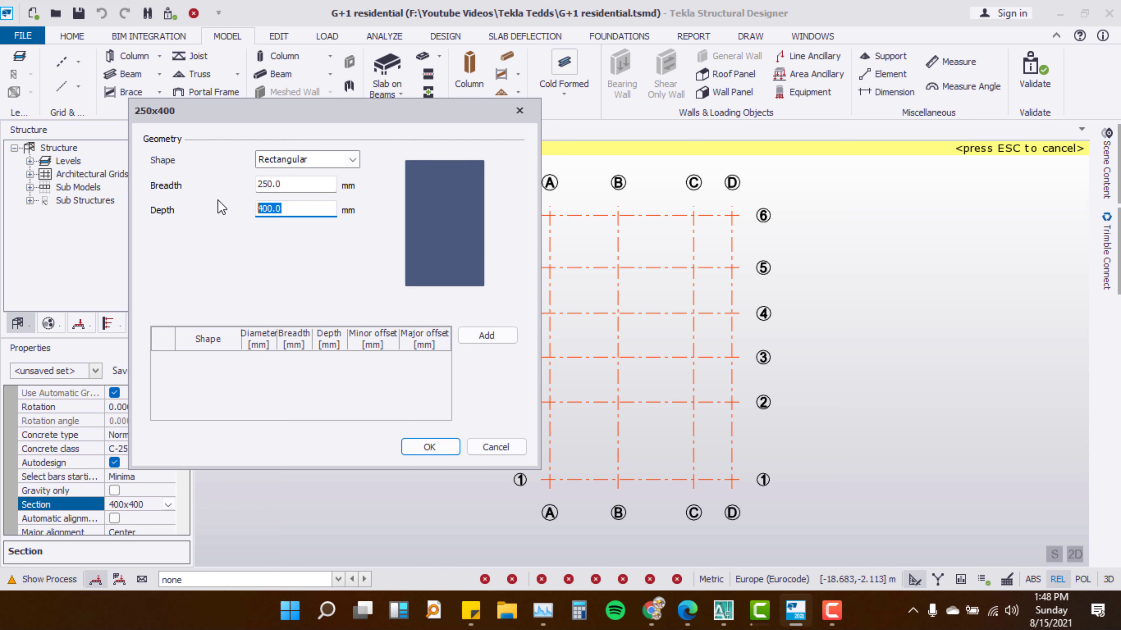
type("250")
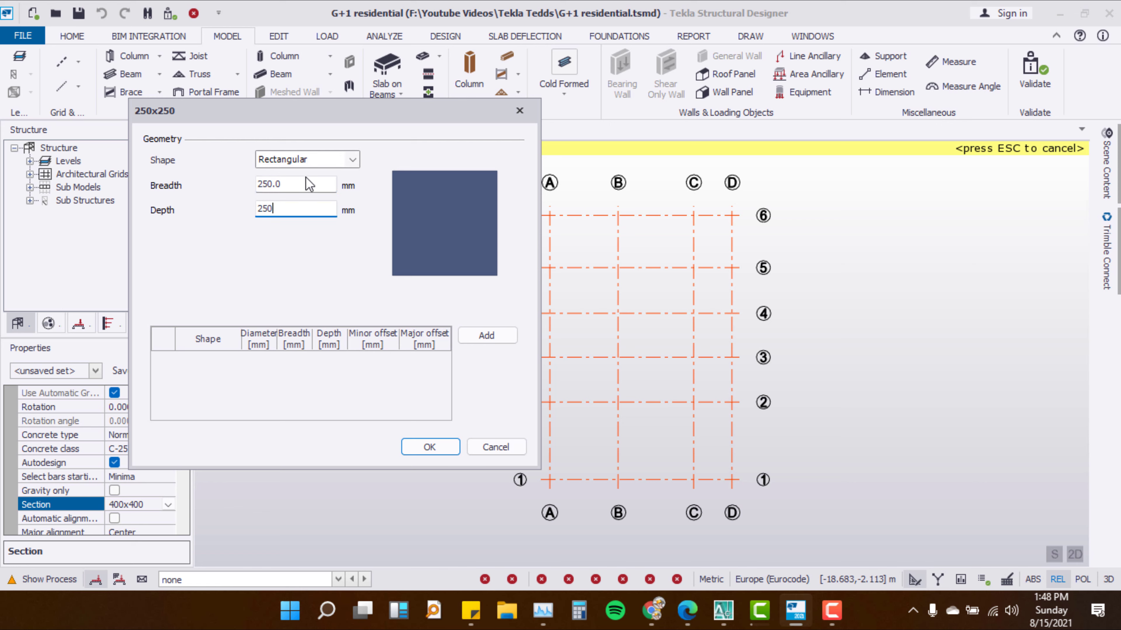
left_click(308, 185)
left_click(427, 447)
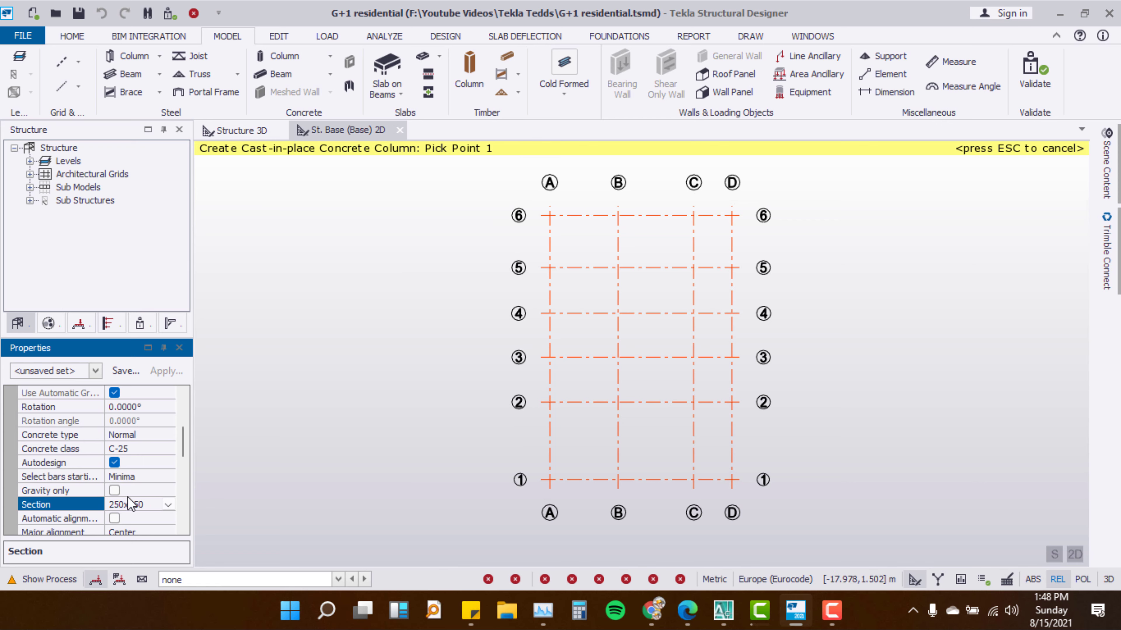
scroll(147, 464, "down", 1)
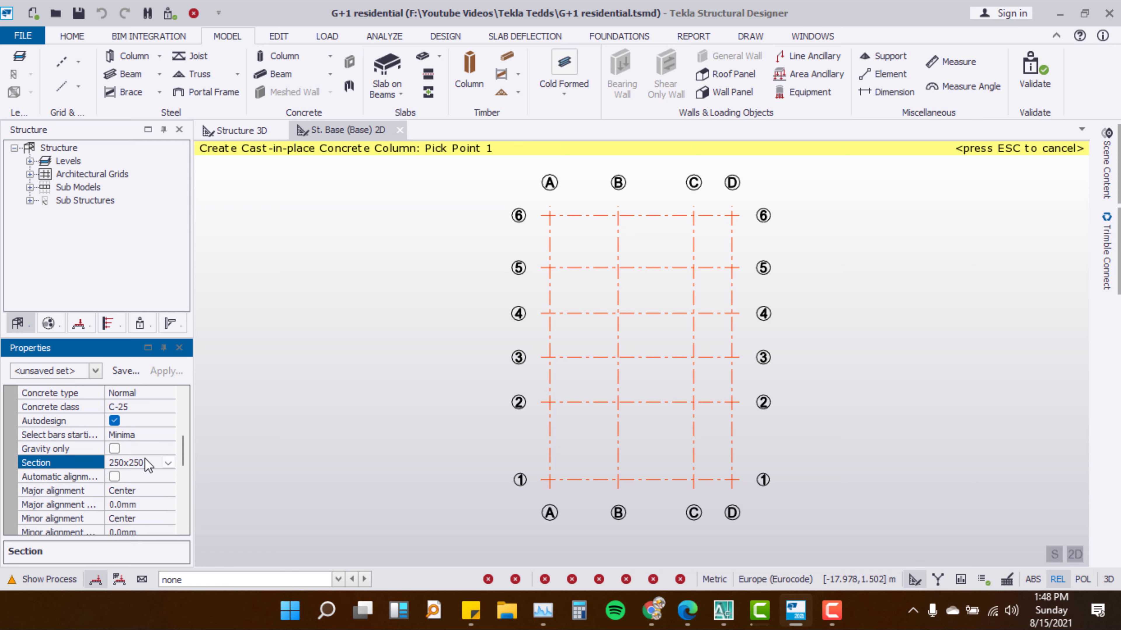
scroll(147, 465, "up", 1)
left_click(167, 463)
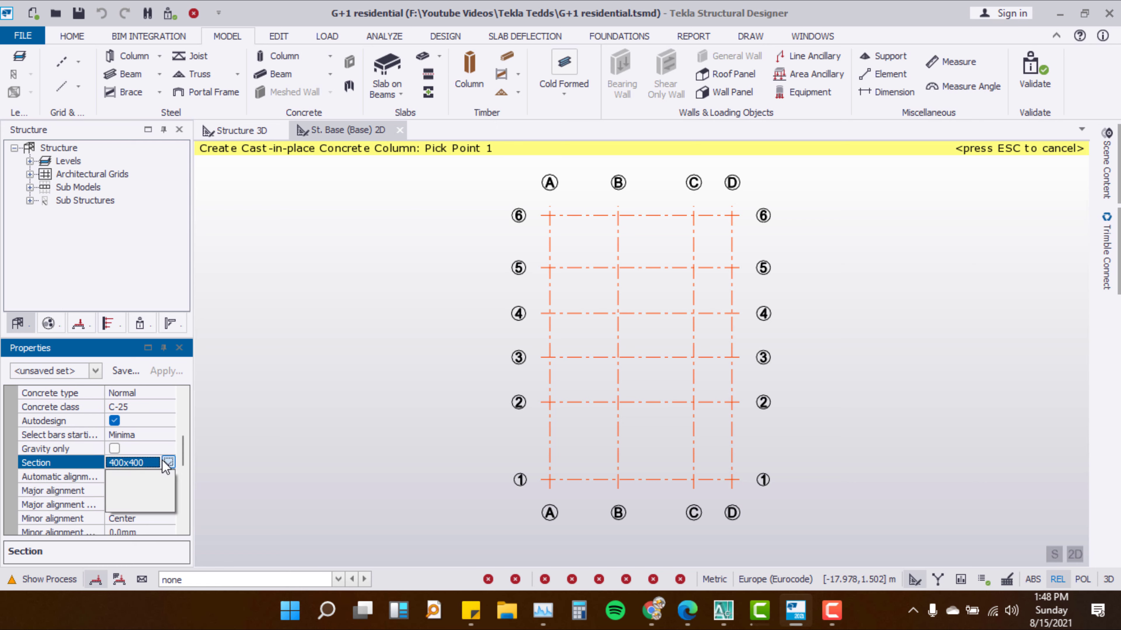
left_click(137, 486)
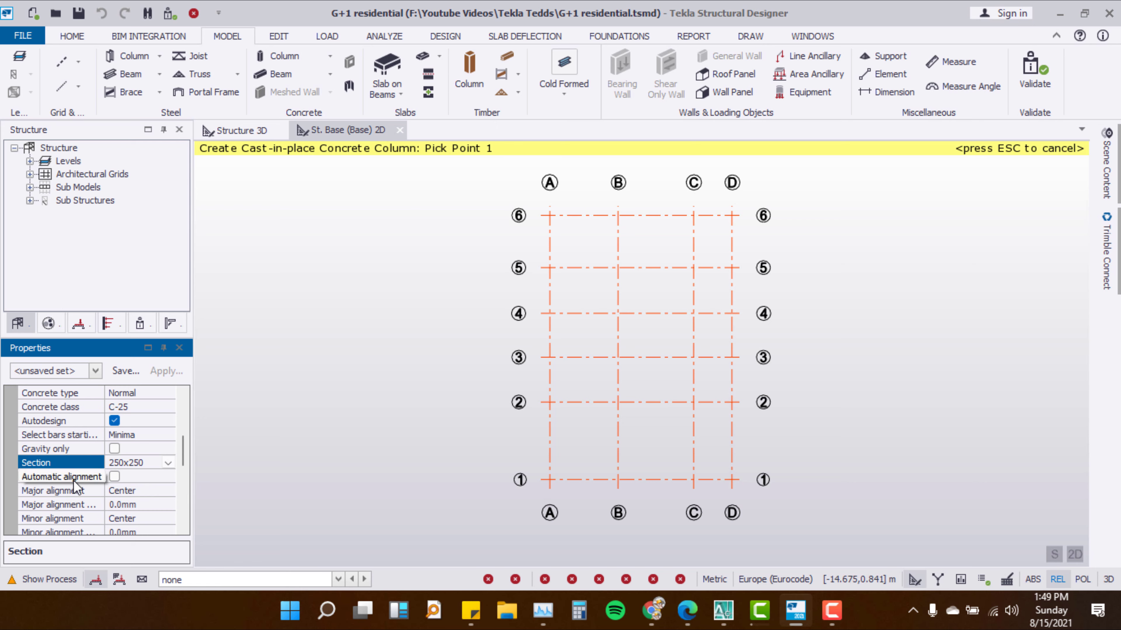
scroll(566, 178, "up", 1)
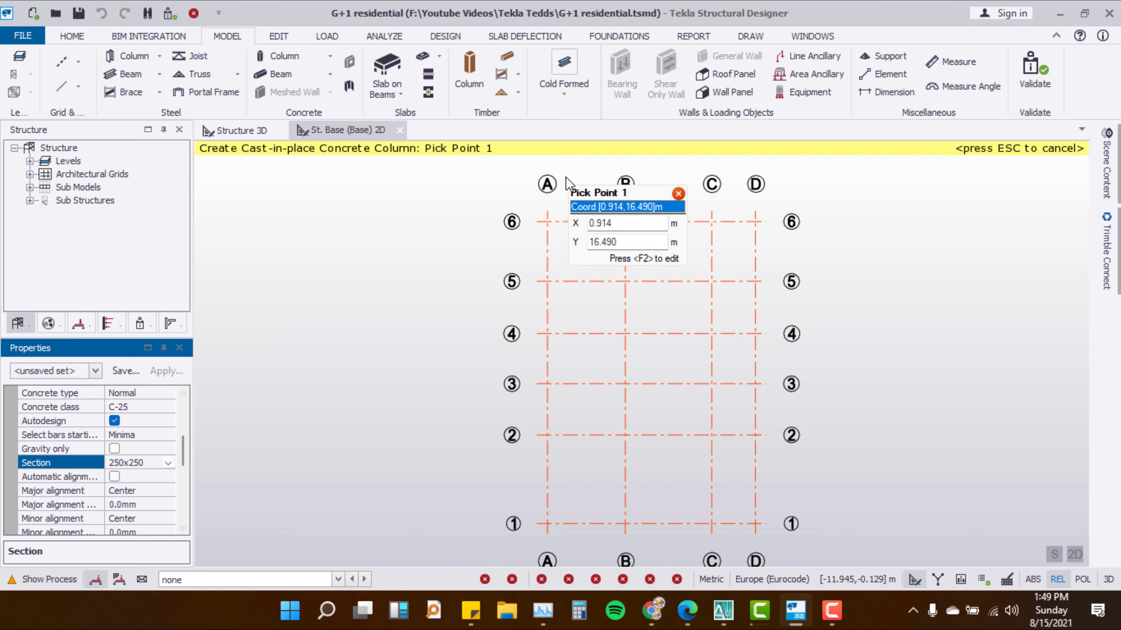
scroll(566, 185, "up", 3)
scroll(561, 190, "up", 1)
scroll(459, 216, "down", 2)
scroll(476, 216, "up", 1)
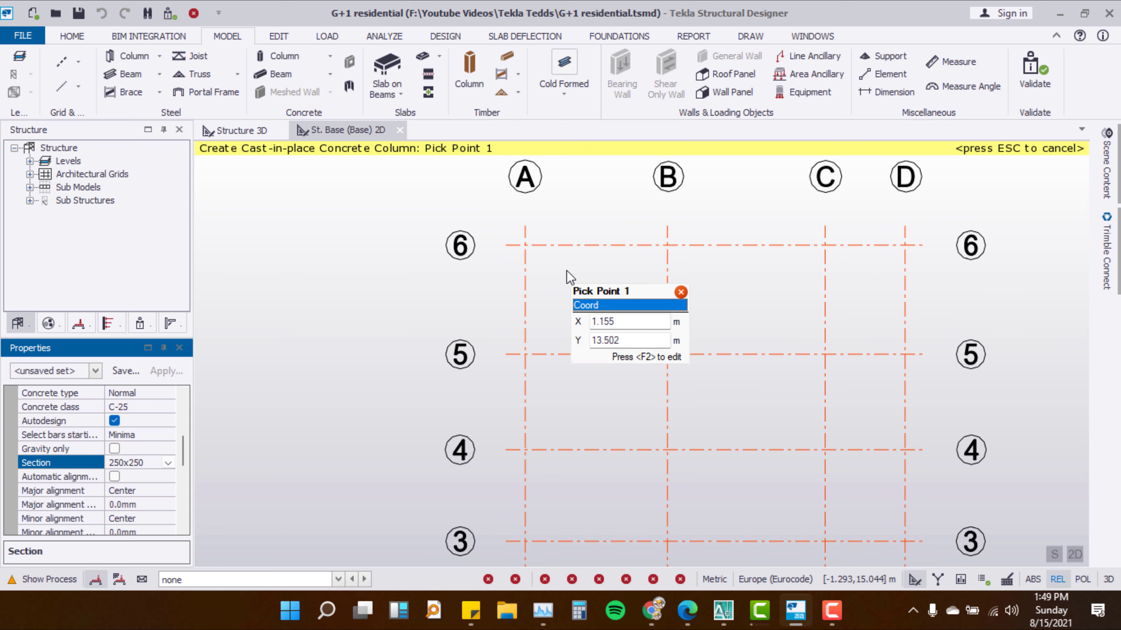
left_click(525, 245)
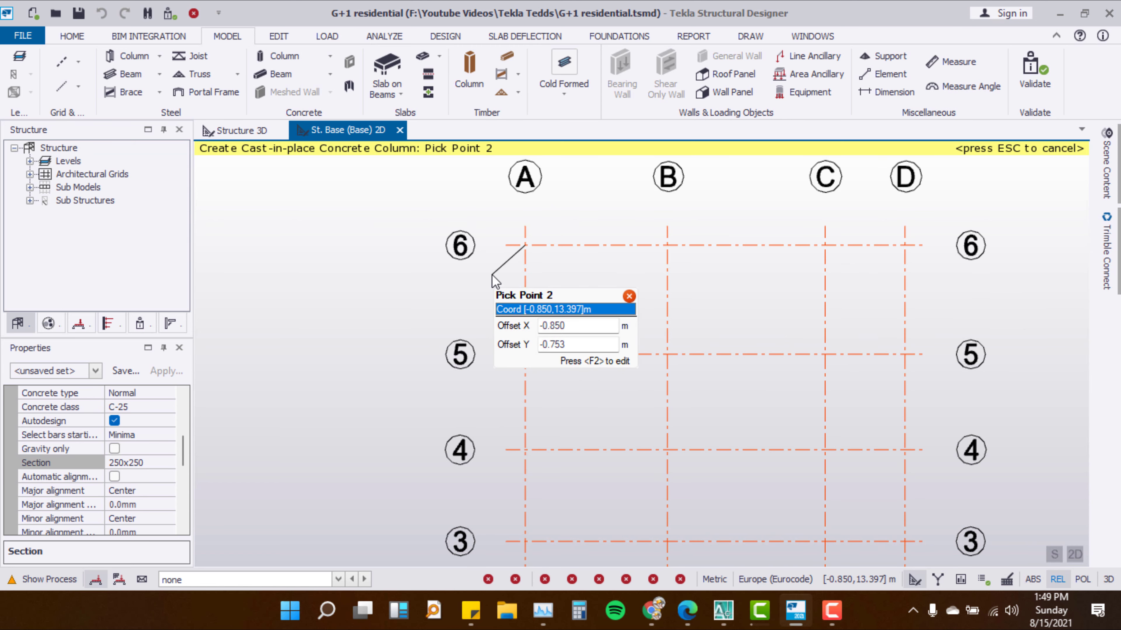
key("Escape")
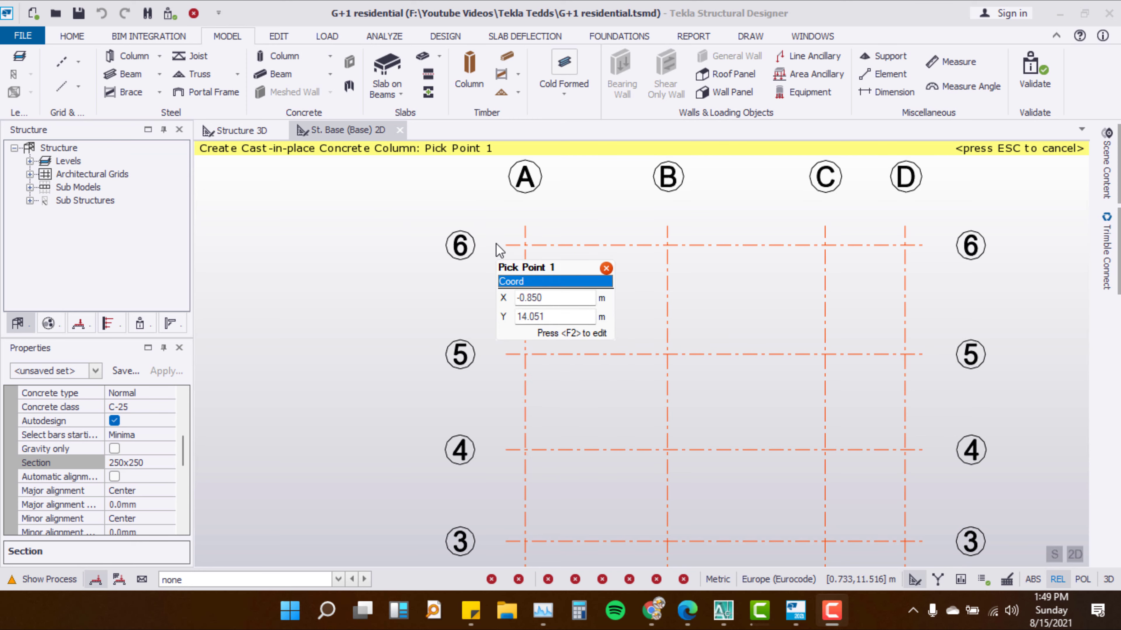
scroll(498, 250, "down", 2)
scroll(499, 250, "up", 2)
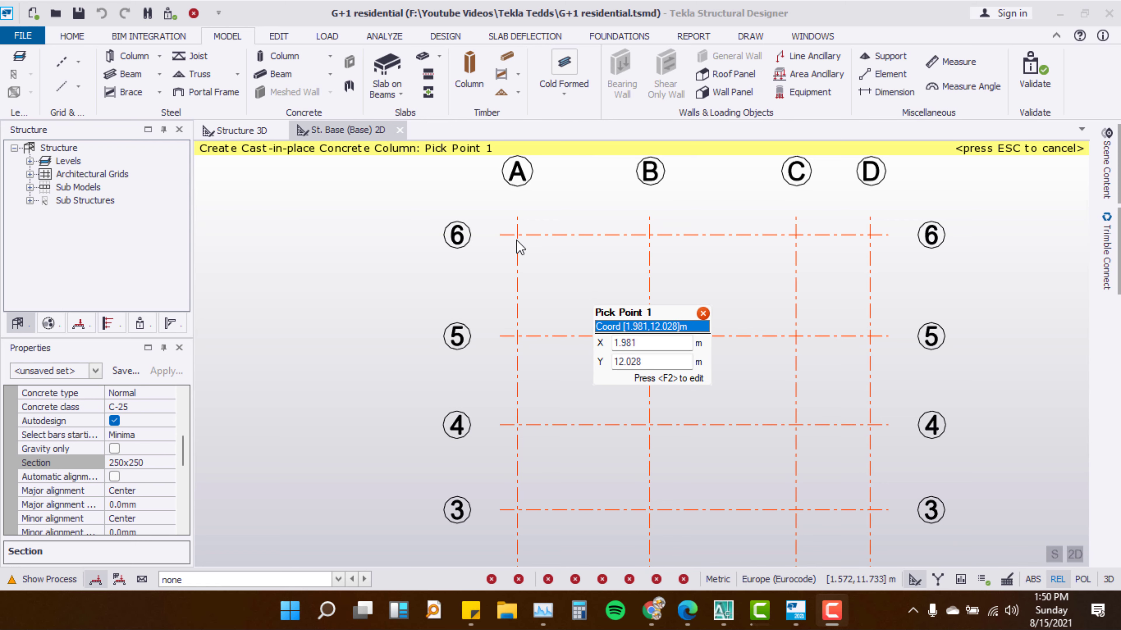
scroll(495, 204, "down", 3)
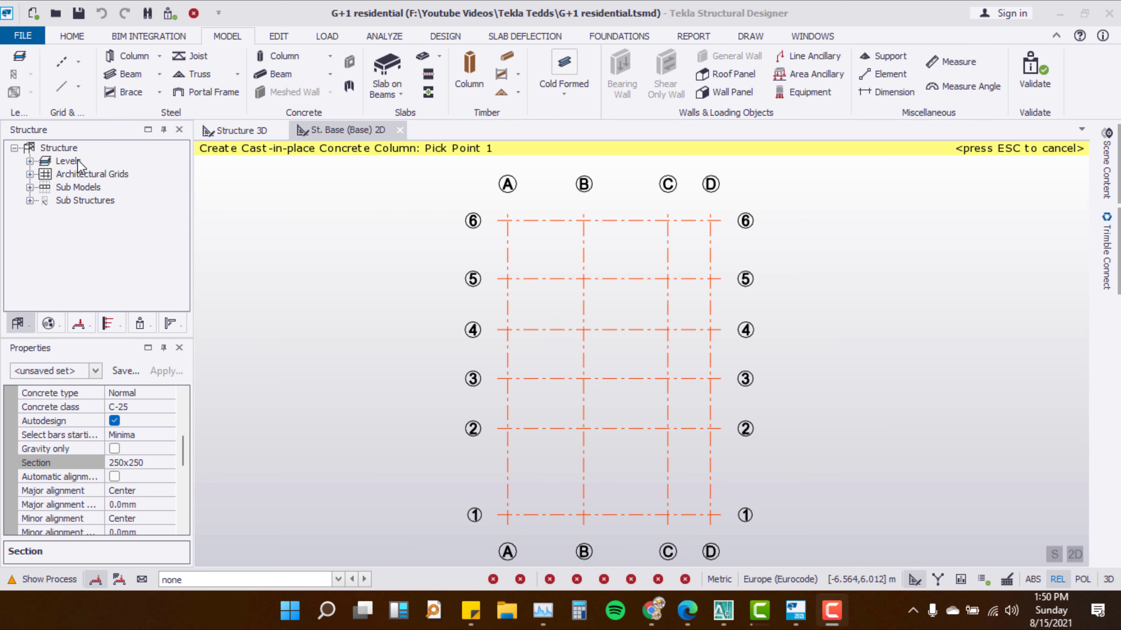
Expand Levels in the Structure tree and open Construction Levels, showing Base at 0.000 m
left_click(29, 160)
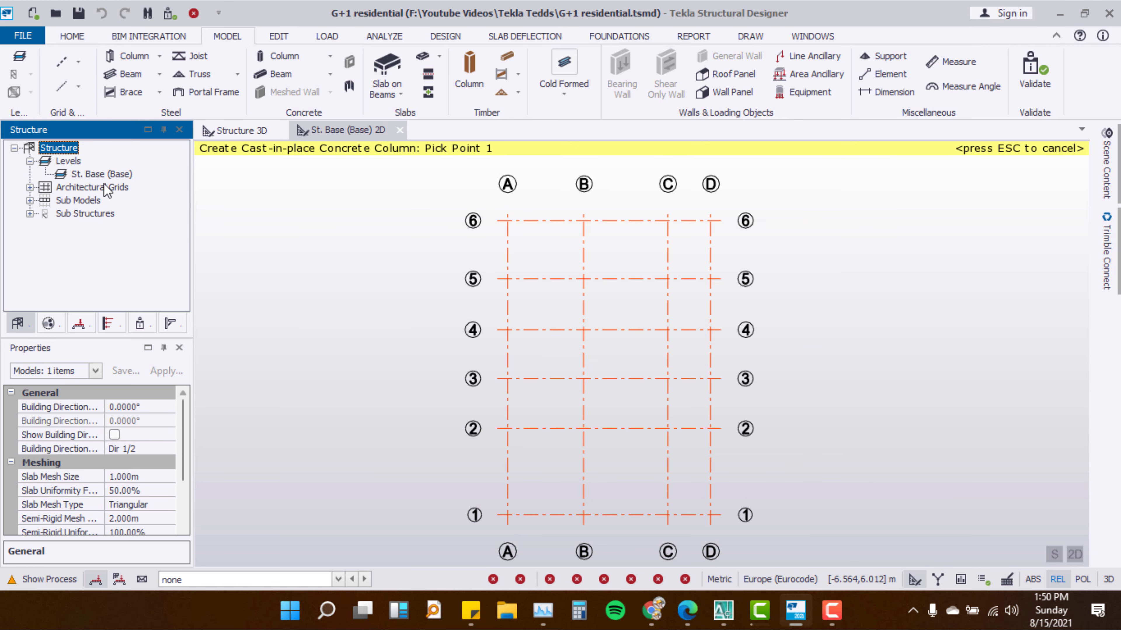
left_click(113, 177)
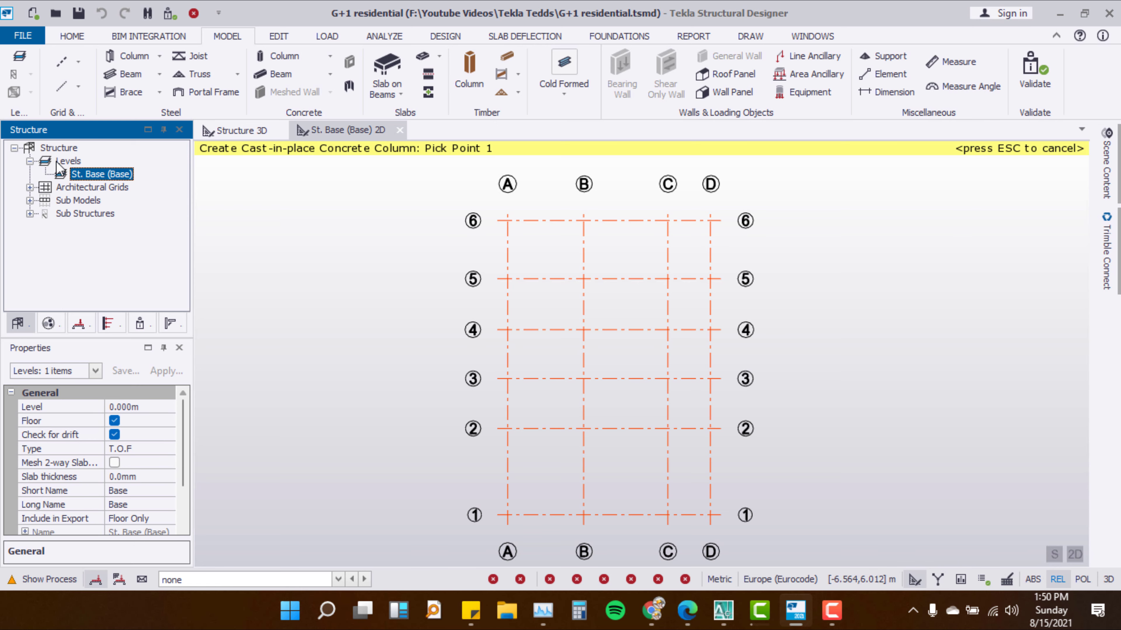
left_click(24, 57)
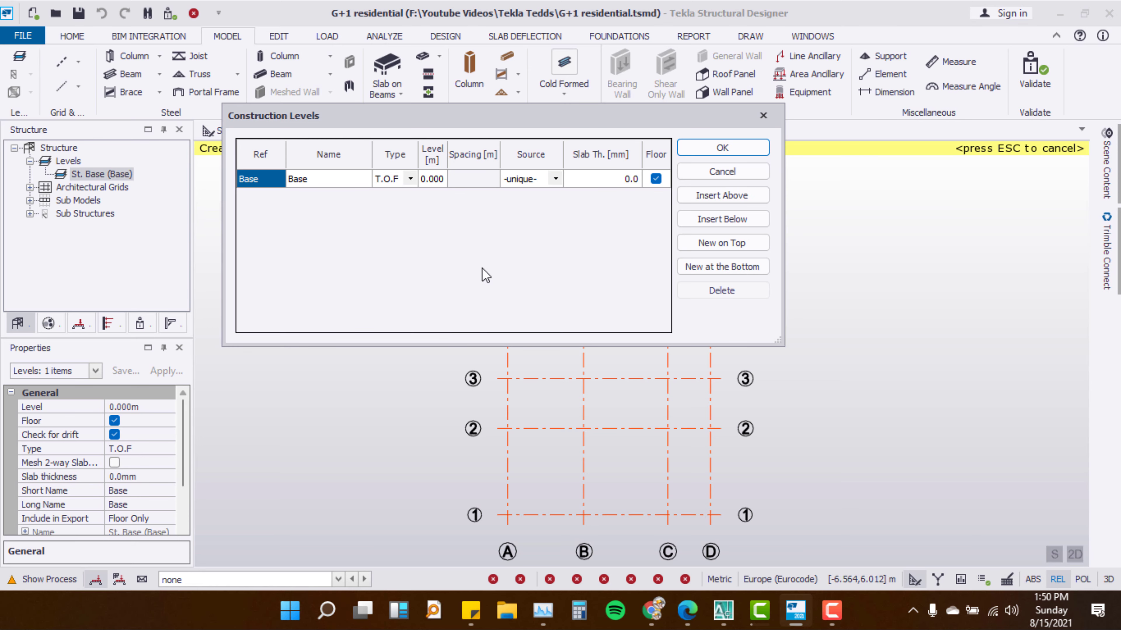
left_click(763, 116)
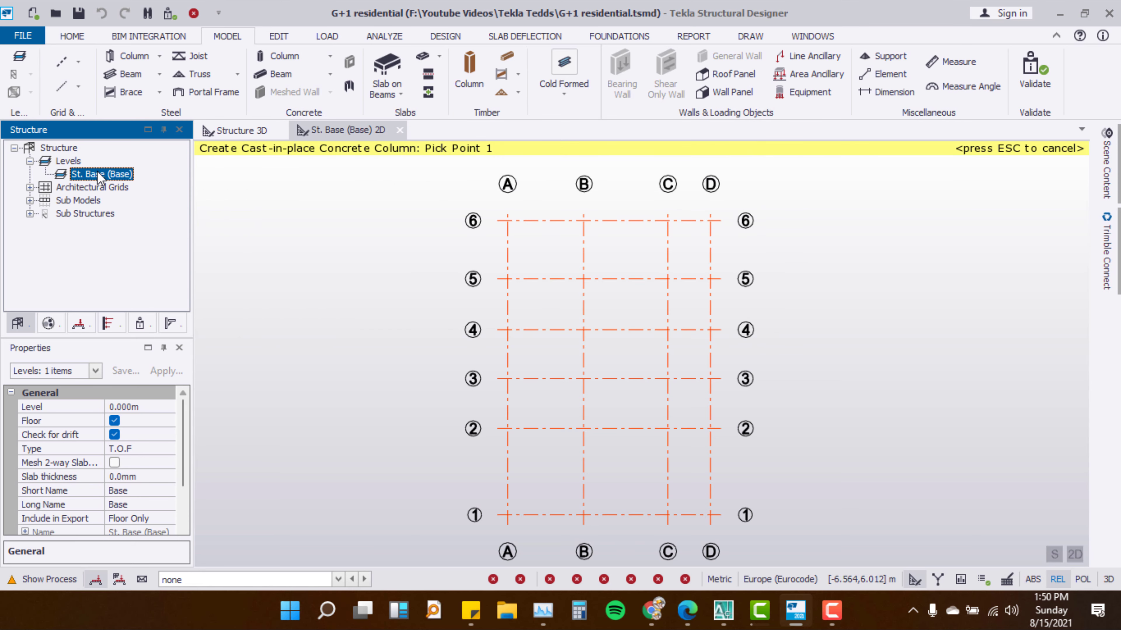
right_click(62, 161)
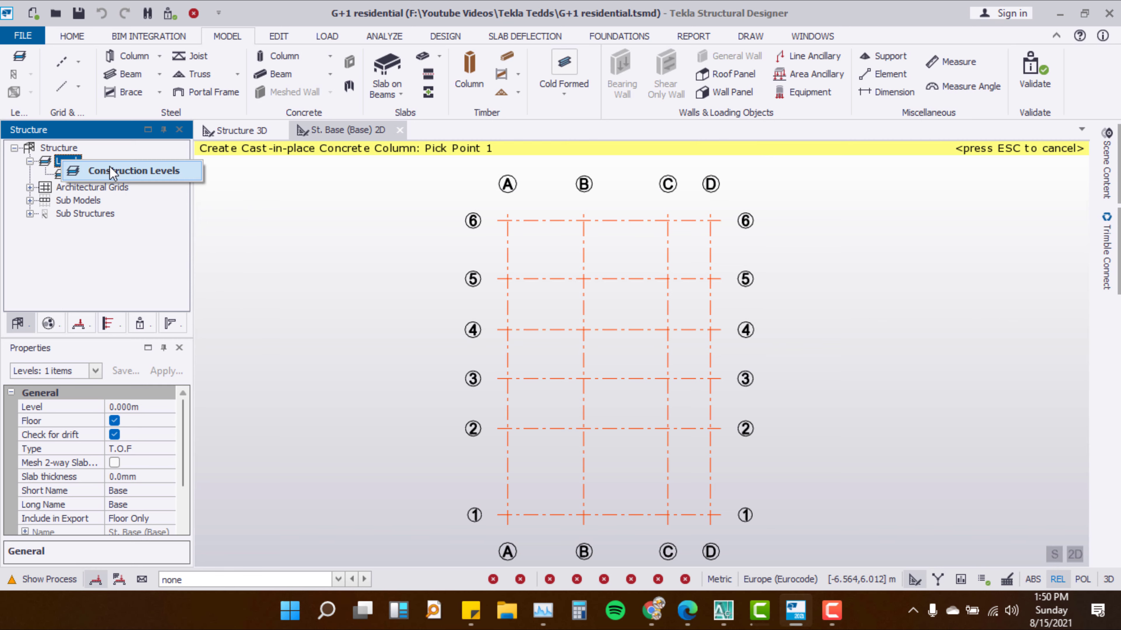
left_click(128, 170)
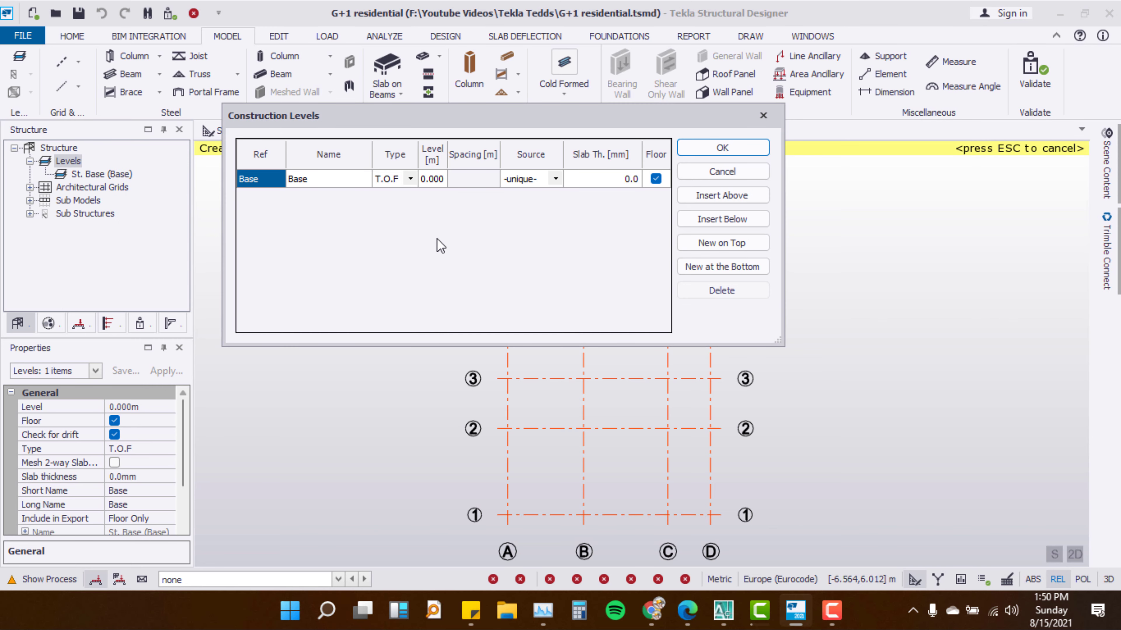
Add three construction levels and name the bottom two Foundation and Ground
left_click(700, 197)
left_click(700, 197)
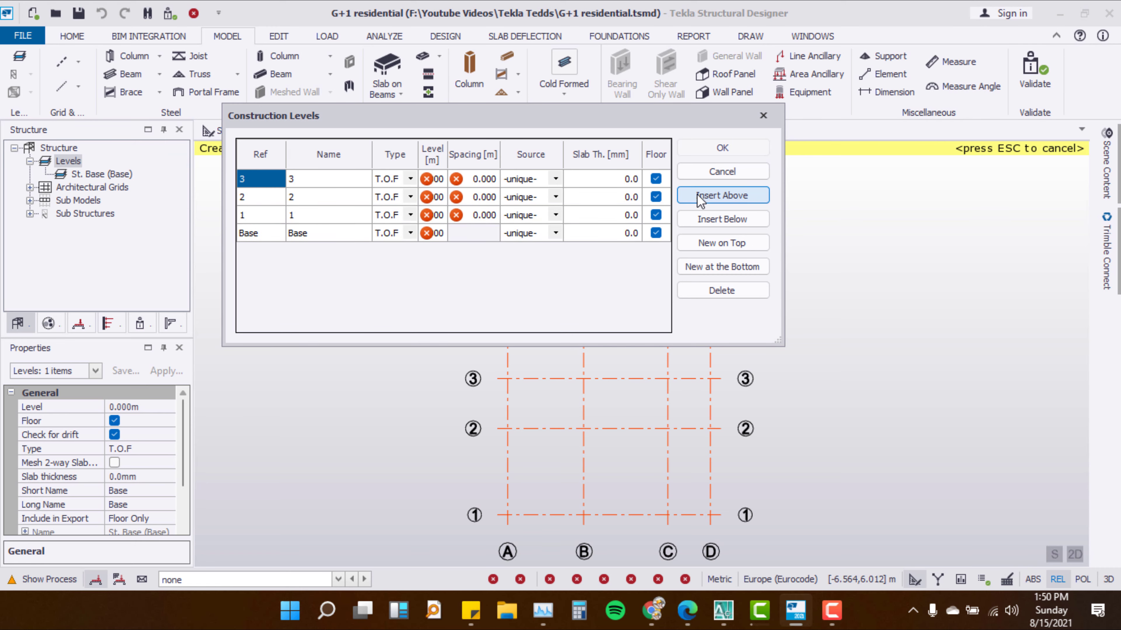
left_click(700, 196)
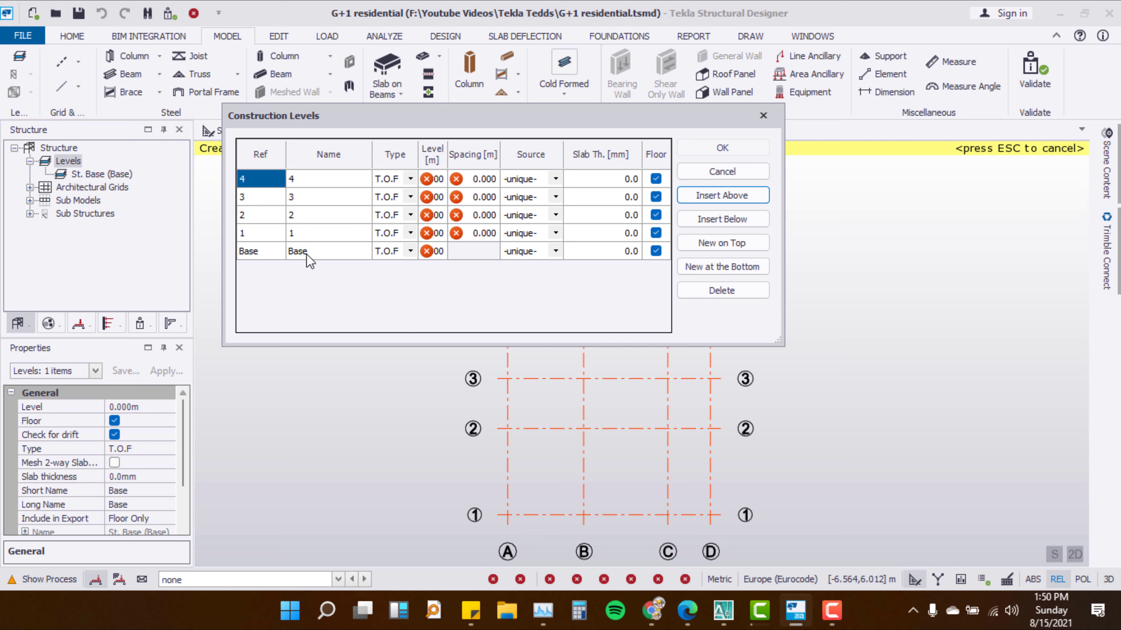
left_click(326, 252)
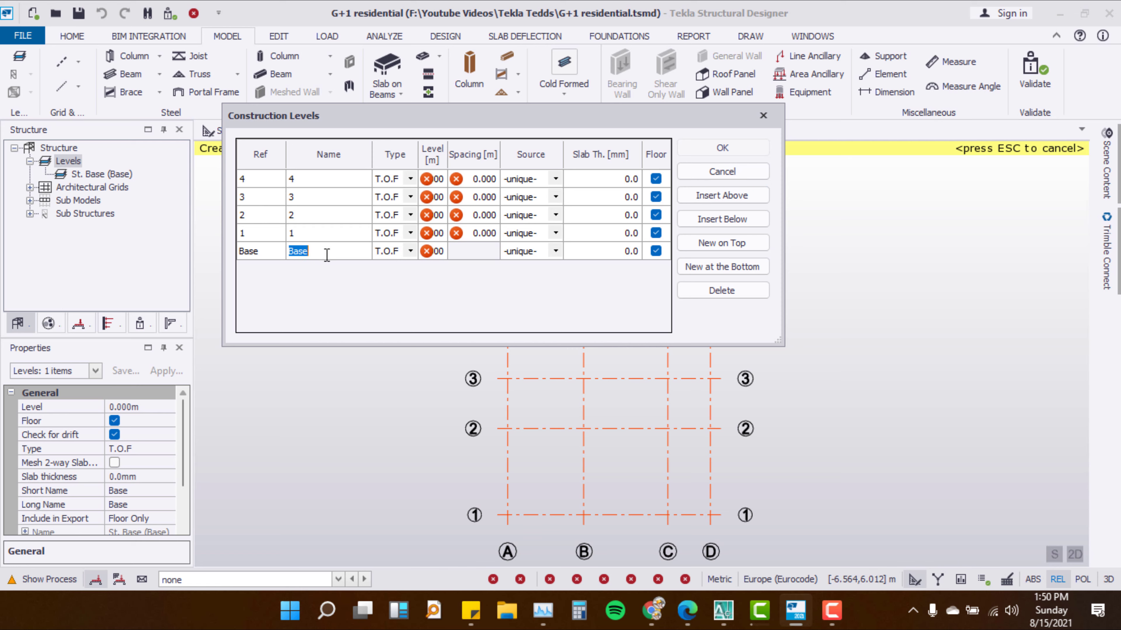
type("Foundat")
type("ion")
left_click(308, 236)
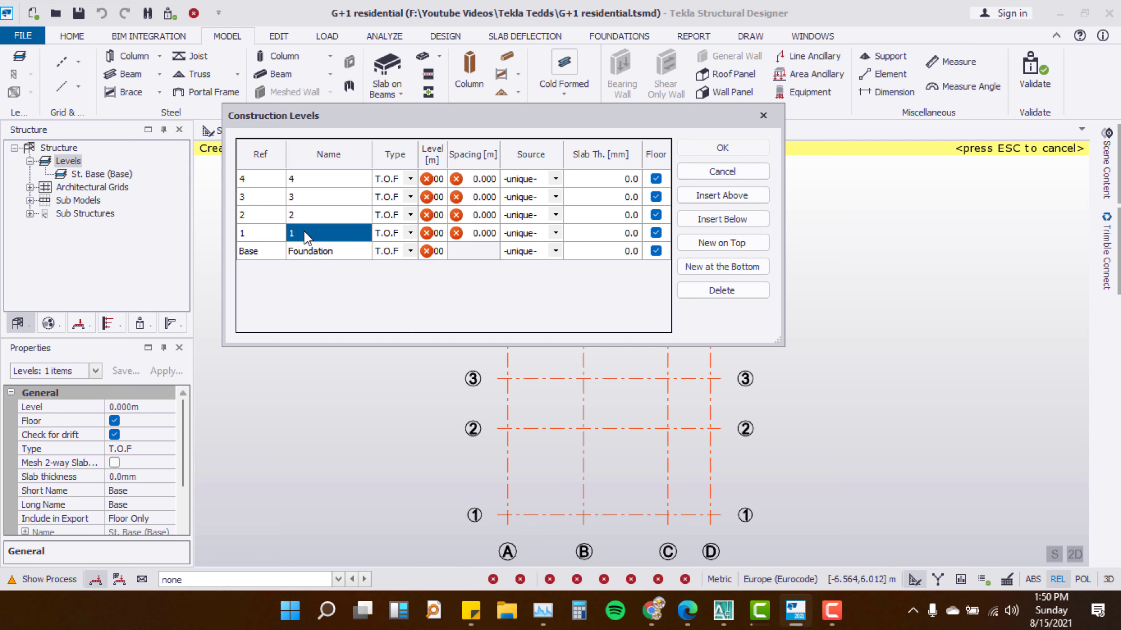
type("G")
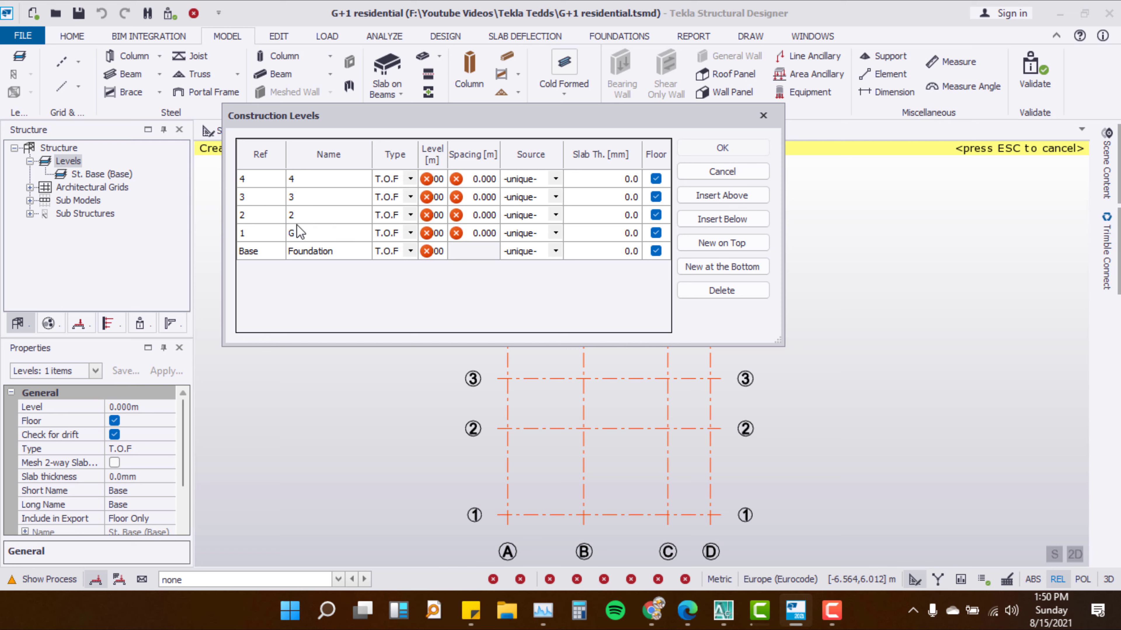
type("round")
left_click(323, 217)
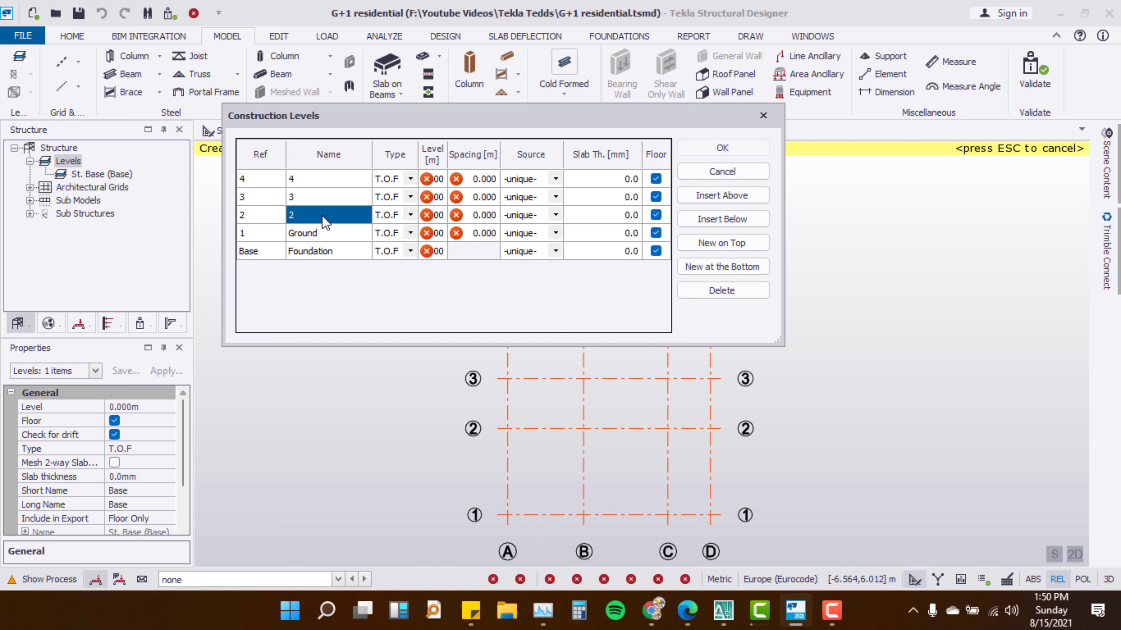
Name the upper levels 1st Floor, 2nd Floor and Roof
left_click(322, 215)
type("1st Fl")
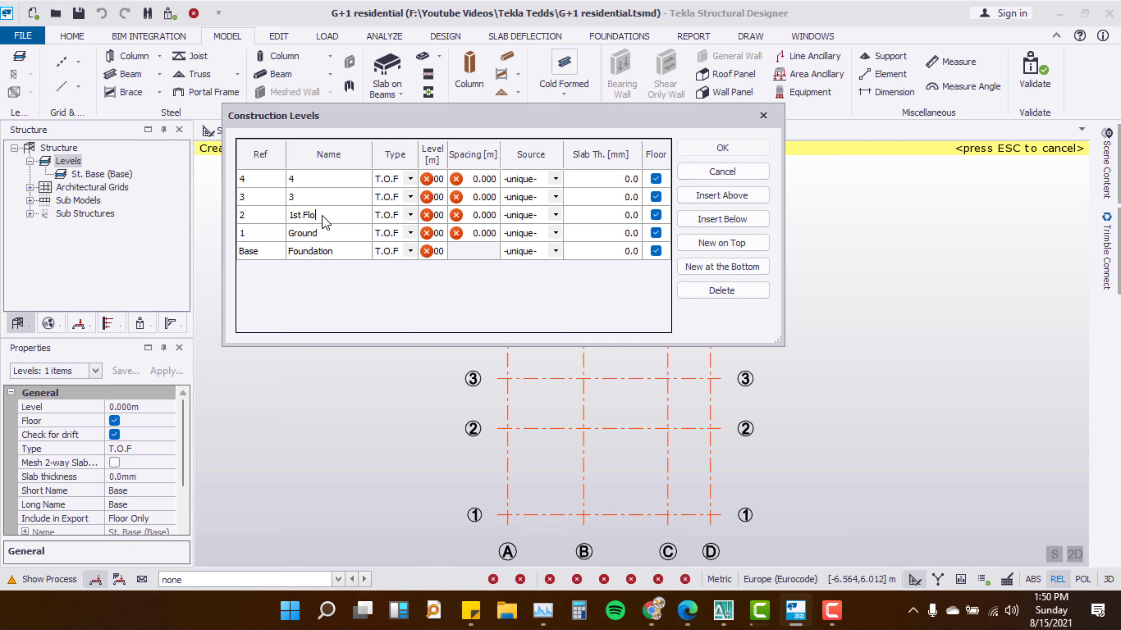
type("or")
left_click(304, 200)
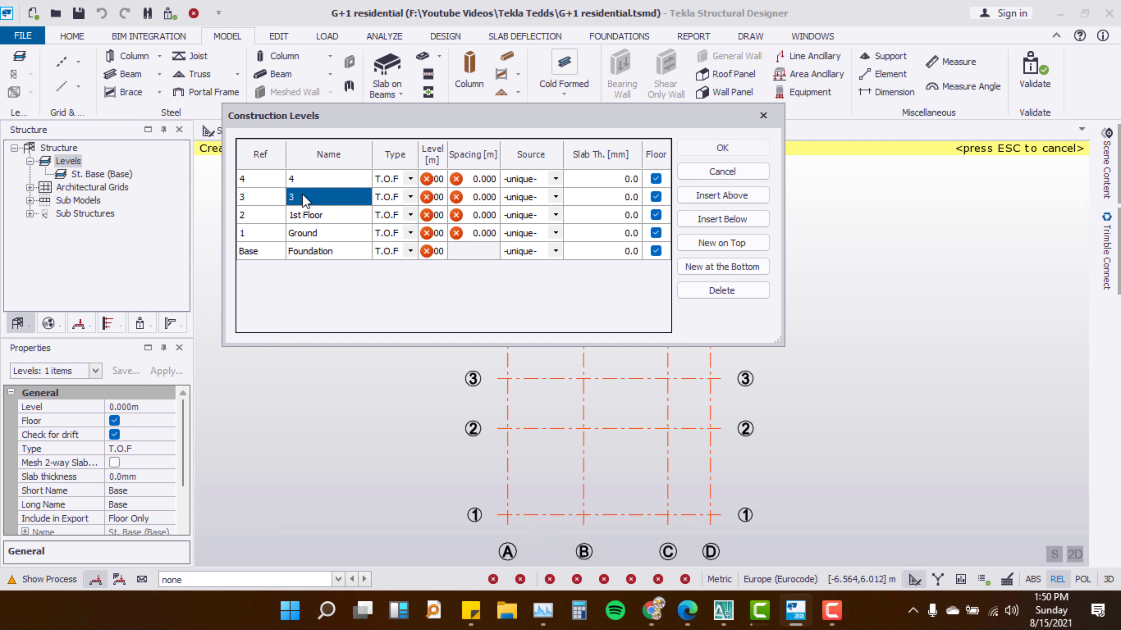
left_click(304, 201)
type("2nd Floor")
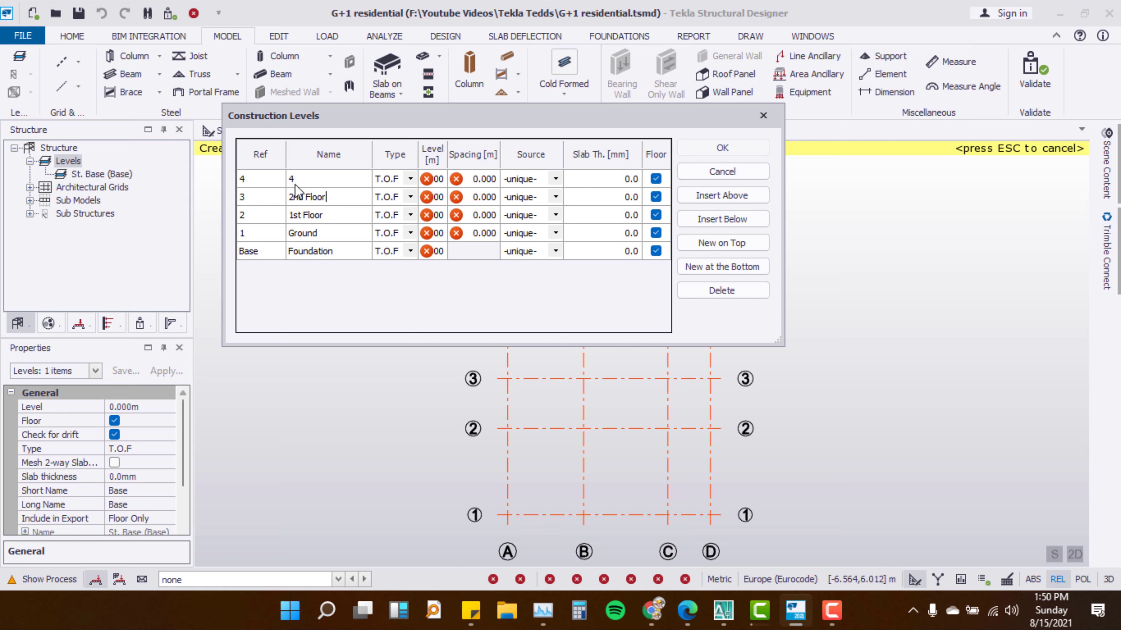
left_click(308, 183)
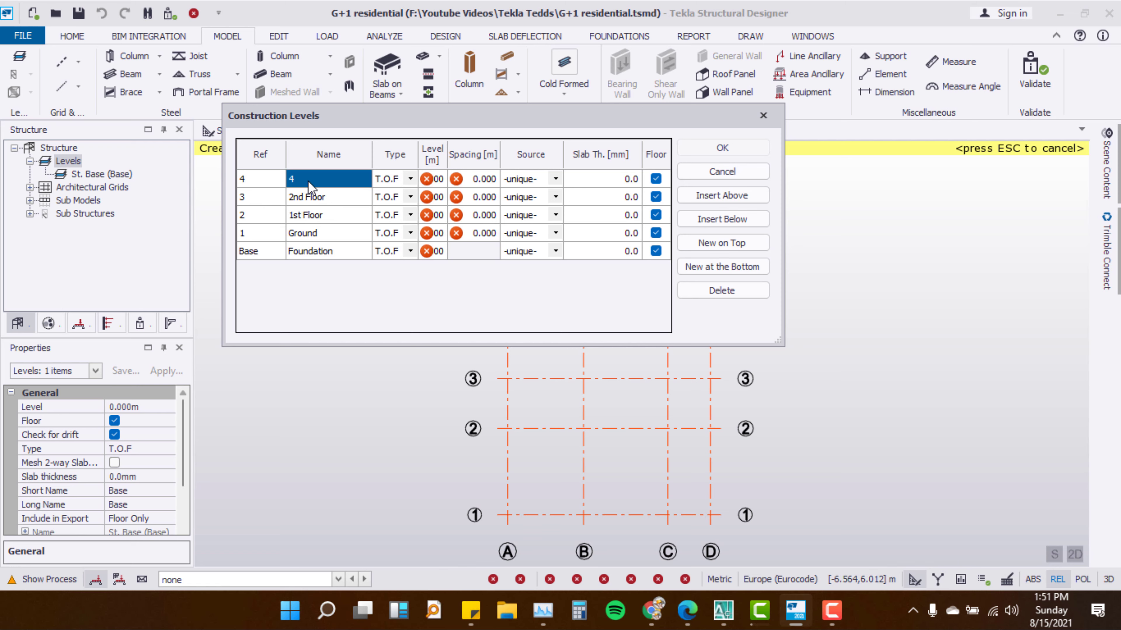
left_click(310, 183)
type("Roof")
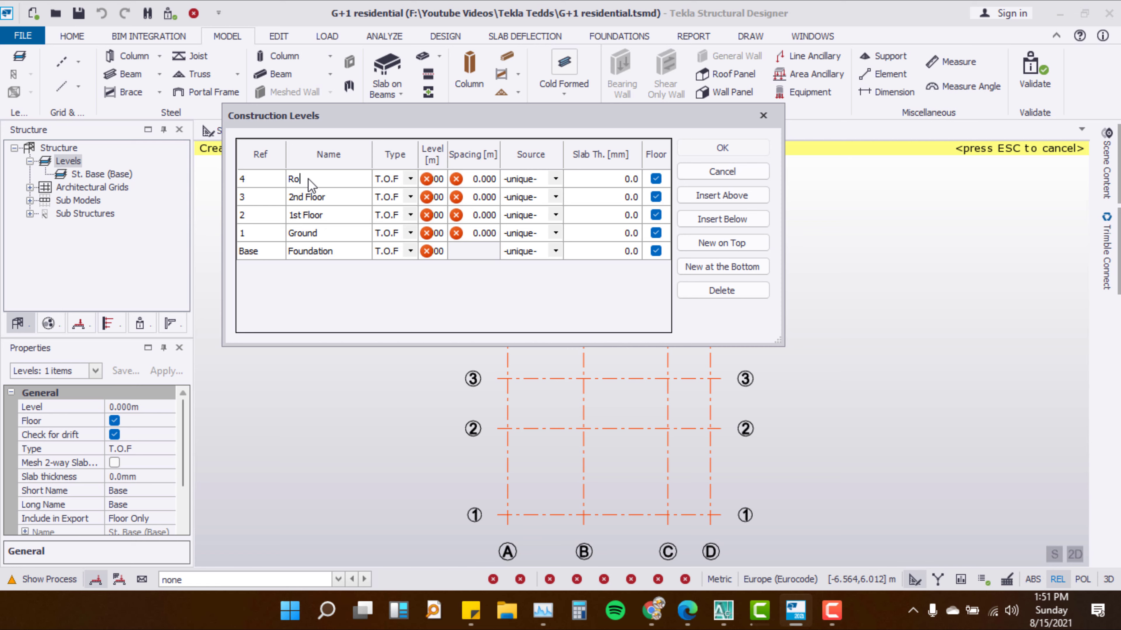
left_click(321, 252)
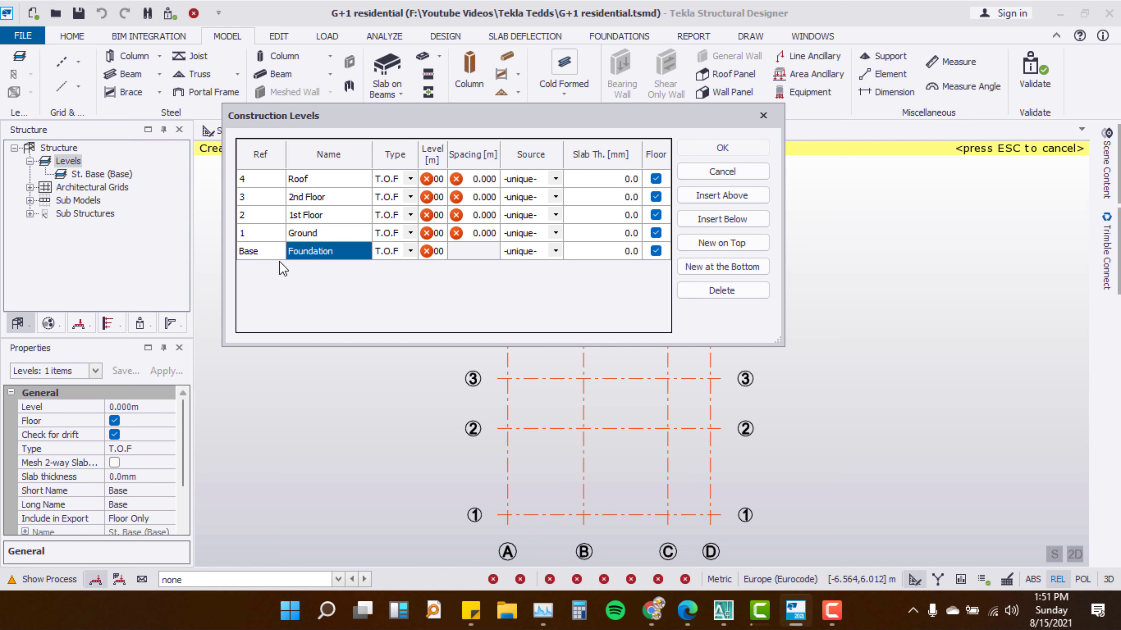
Set the Foundation base level to -1.5 m
left_click(441, 255)
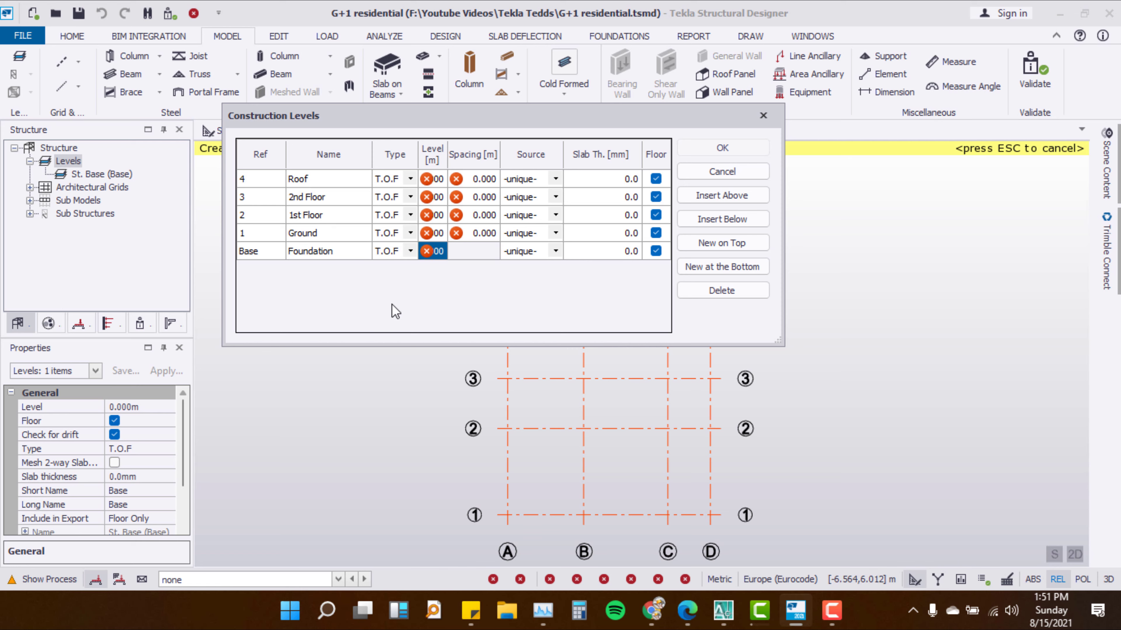
key("BackSpace")
type(".5")
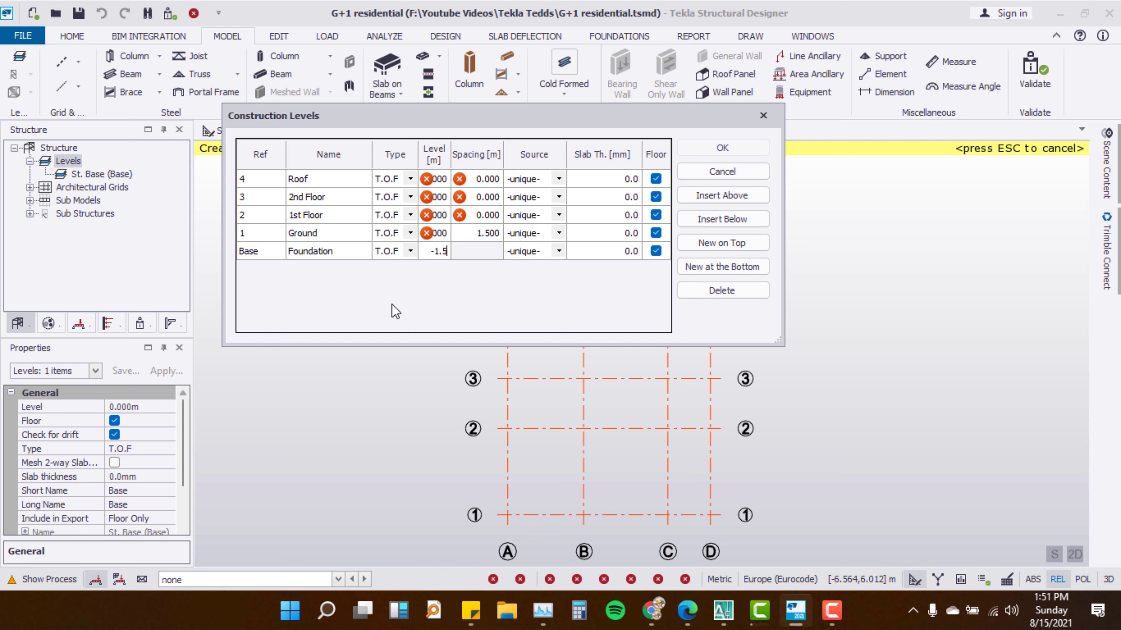
left_click(441, 234)
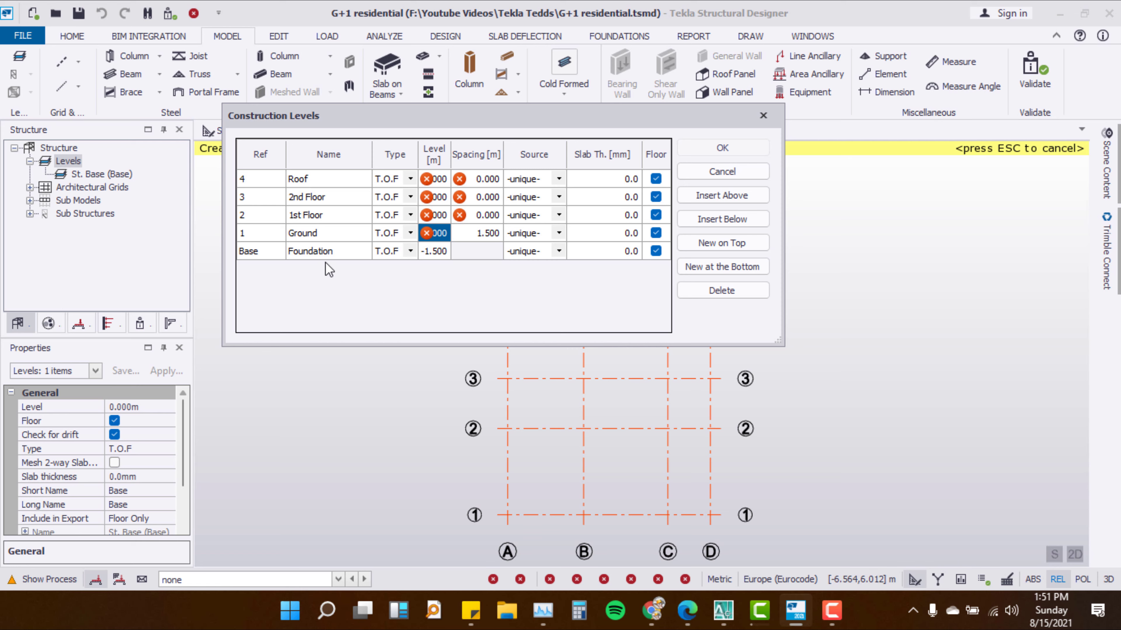
Give 1st Floor, 2nd Floor and Roof a 3 m spacing each, putting the roof at 9 m
left_click(491, 218)
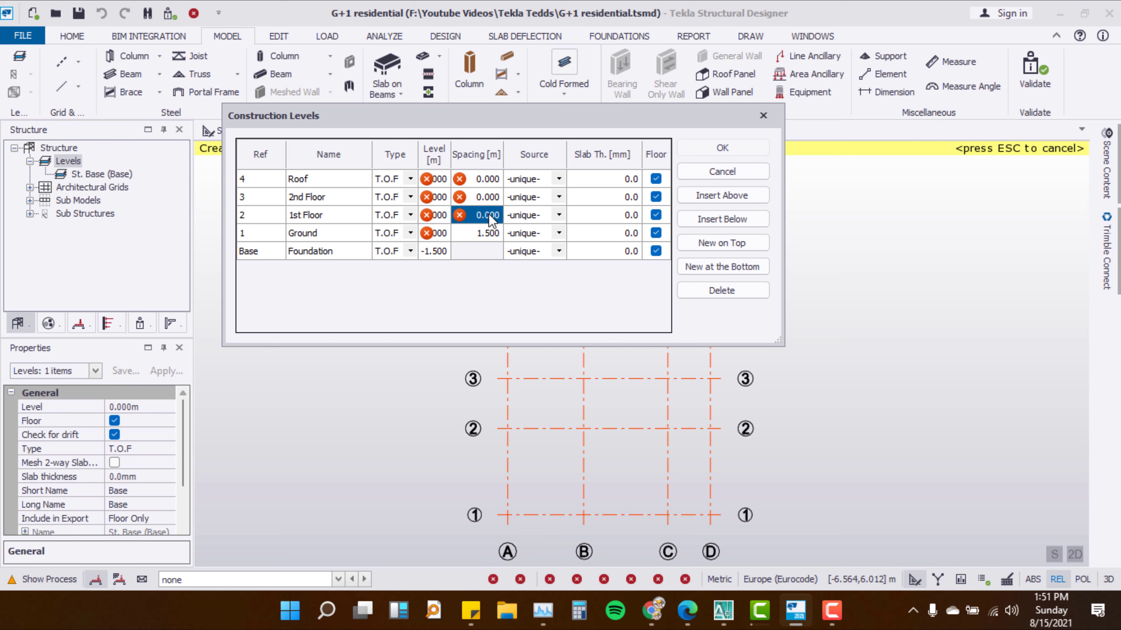
type("3")
key("Return")
left_click(488, 201)
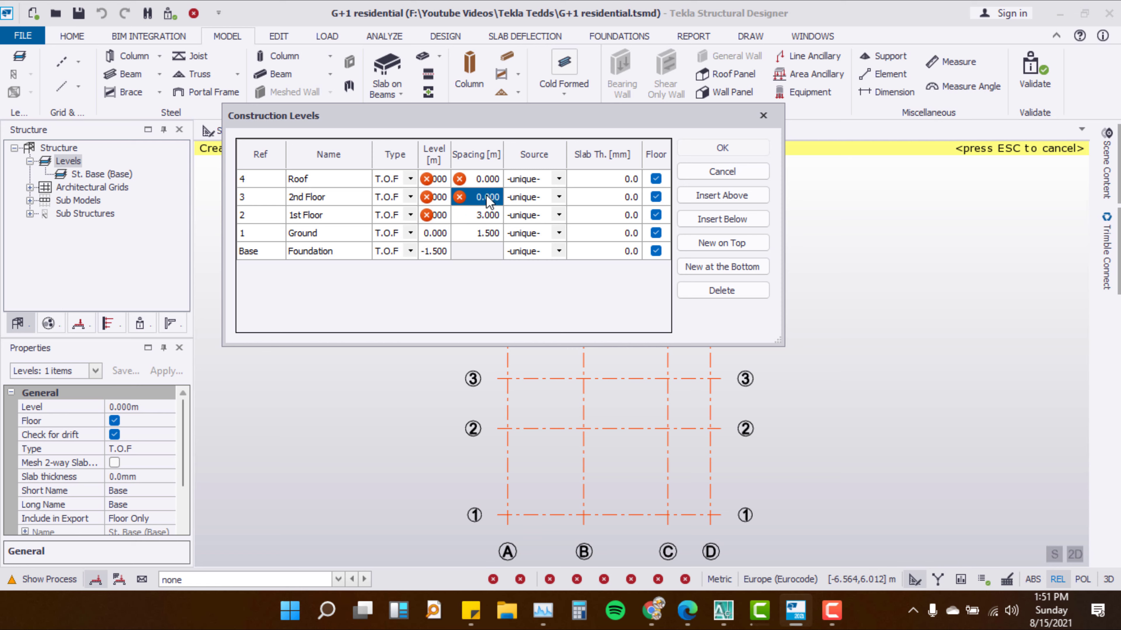
type("3")
key("Return")
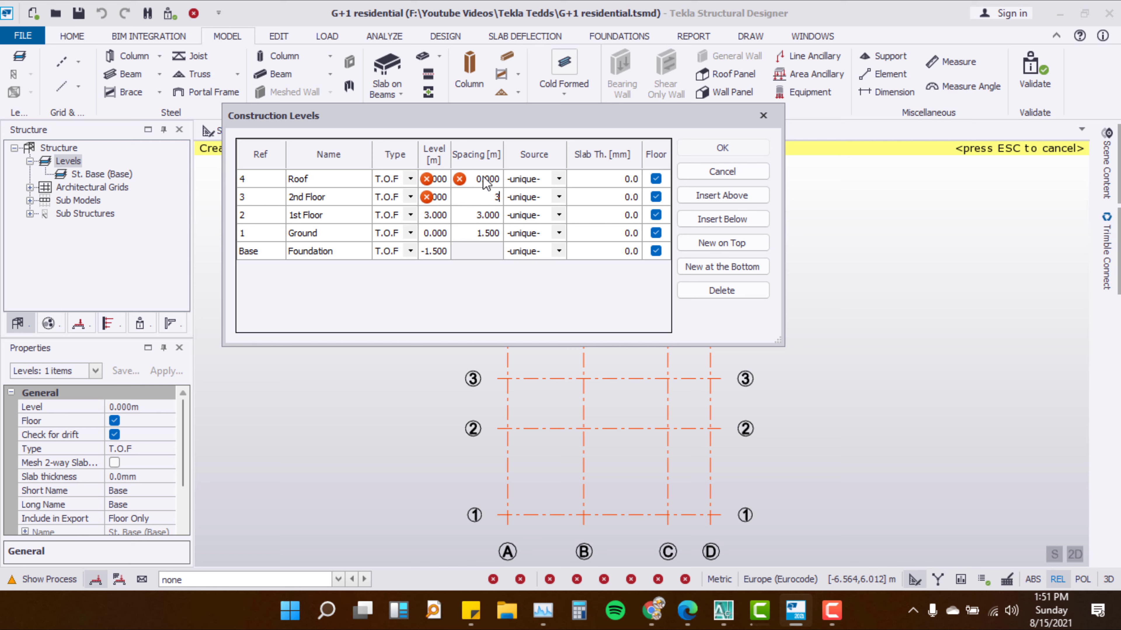
left_click(486, 181)
type("3")
key("Return")
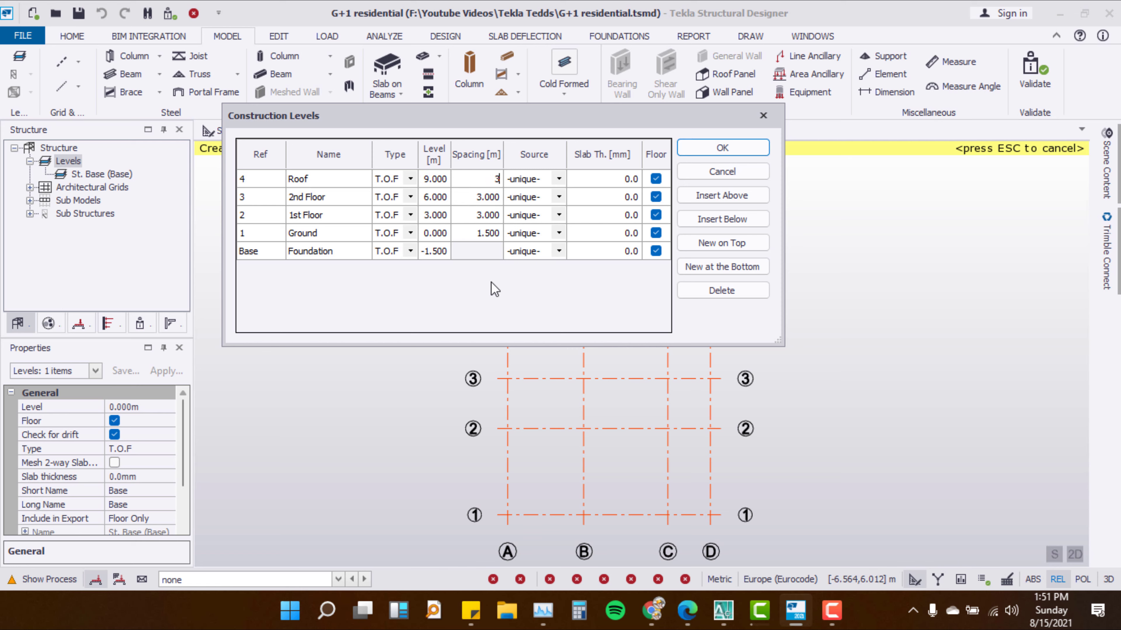
left_click(485, 201)
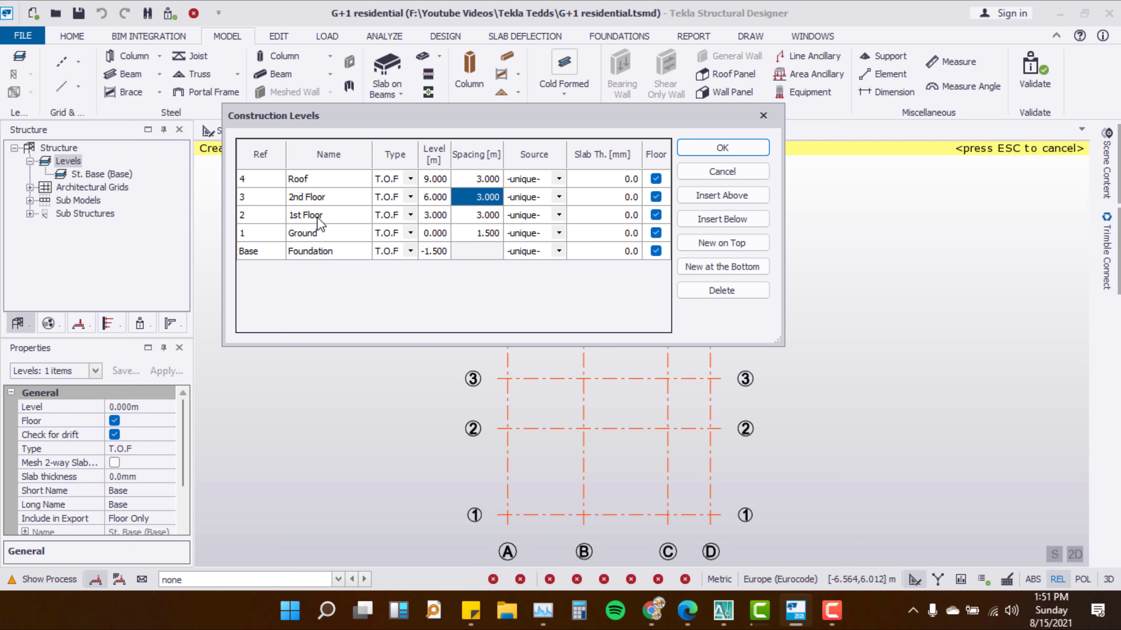
Make level 1 the source for 2nd Floor and Roof, then apply the five construction levels
left_click(560, 195)
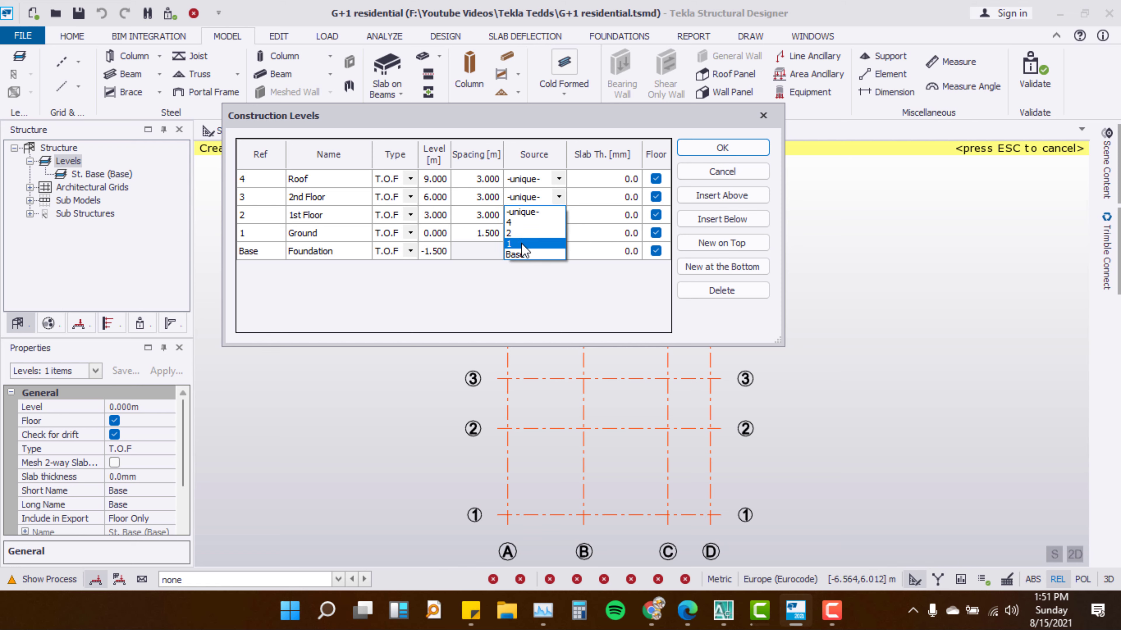
left_click(523, 244)
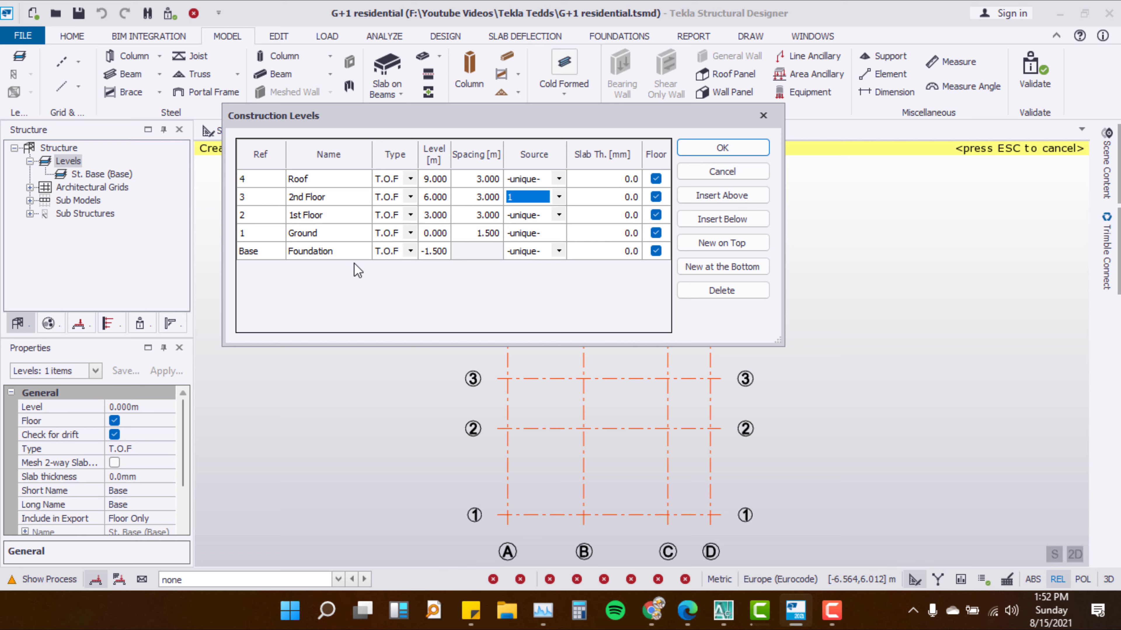
left_click(557, 179)
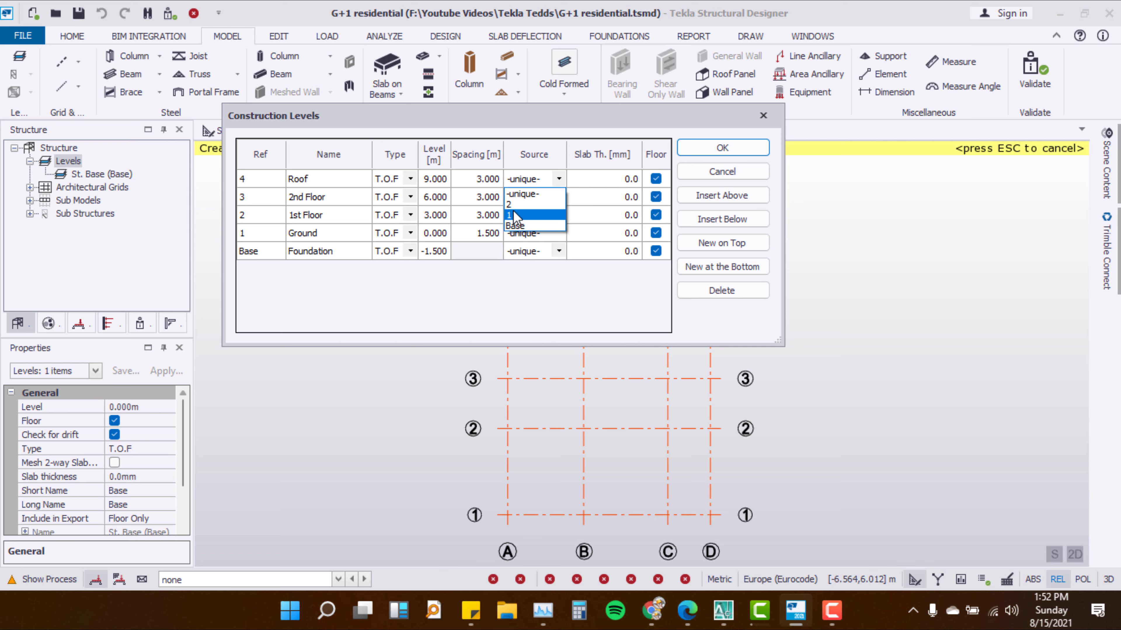
left_click(516, 216)
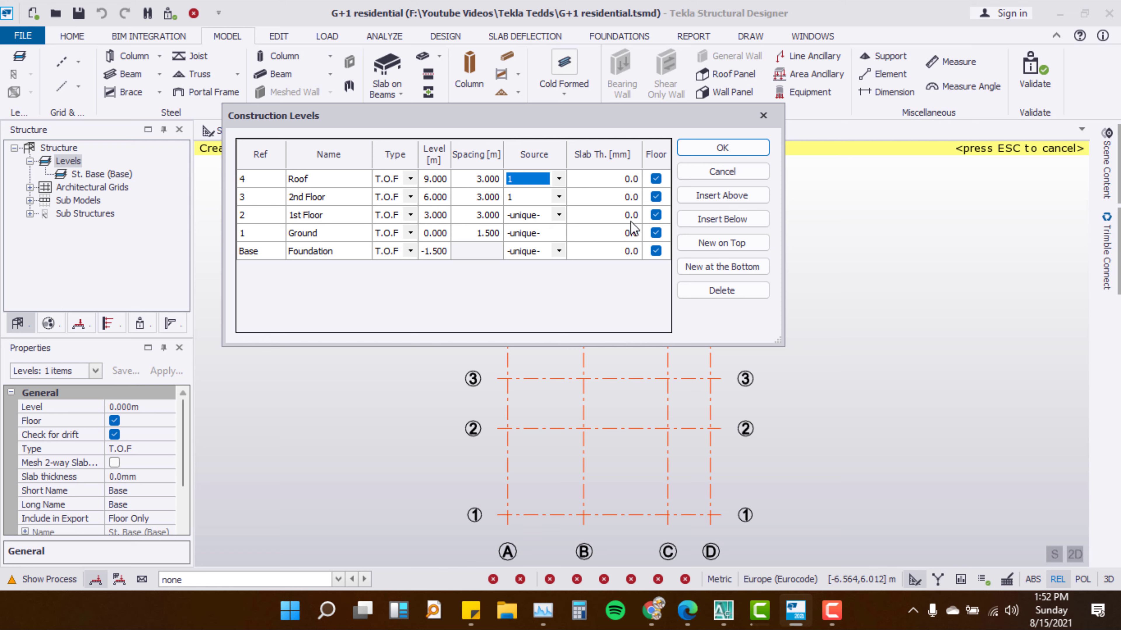
left_click(709, 154)
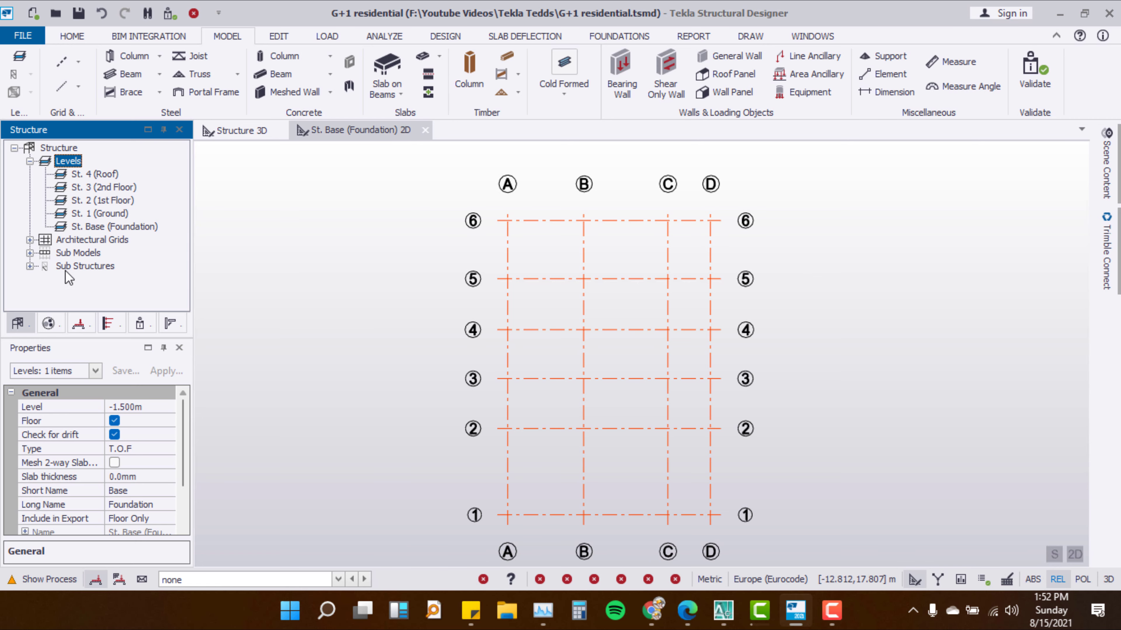
Open the St. 1 (Ground) plan view and start the cast-in-place concrete Column command
left_click(102, 215)
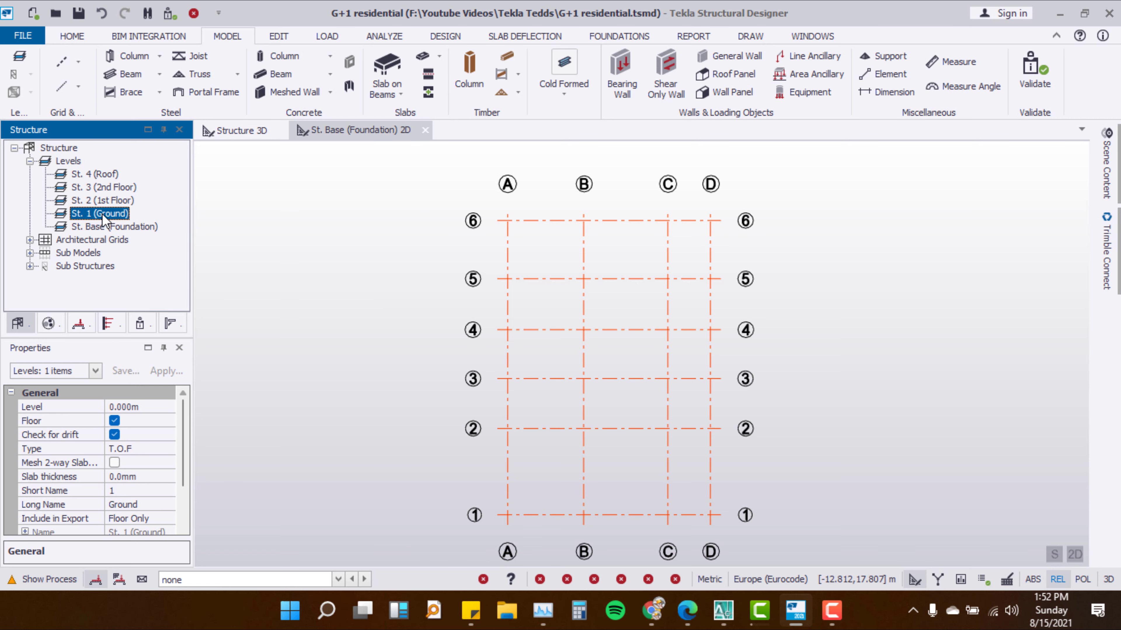
double_click(102, 213)
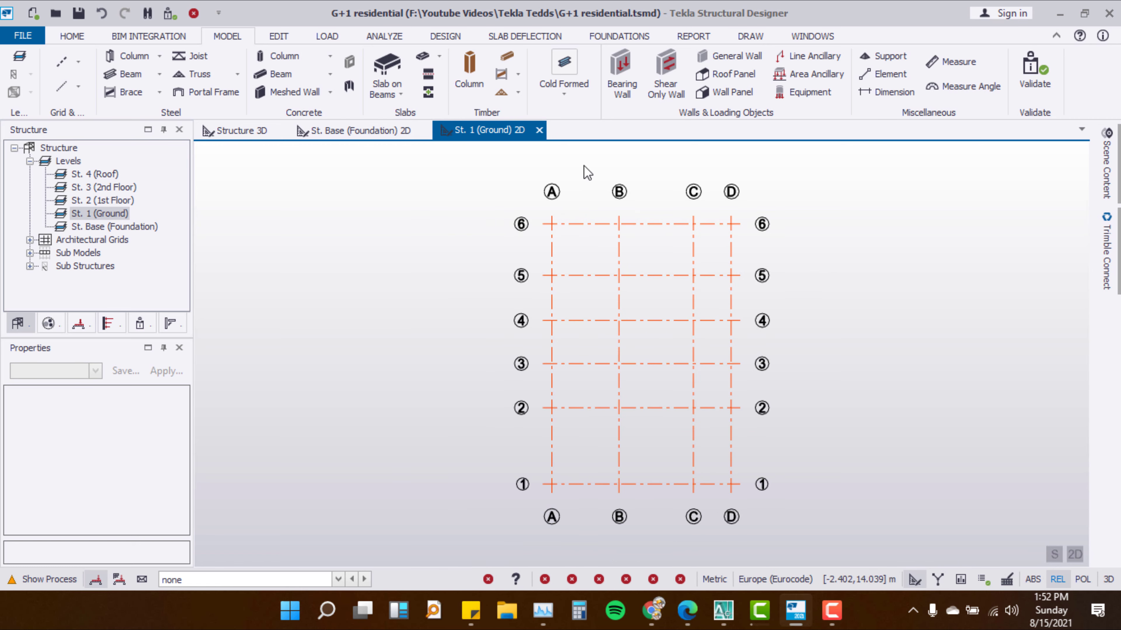
mouse_move(552, 166)
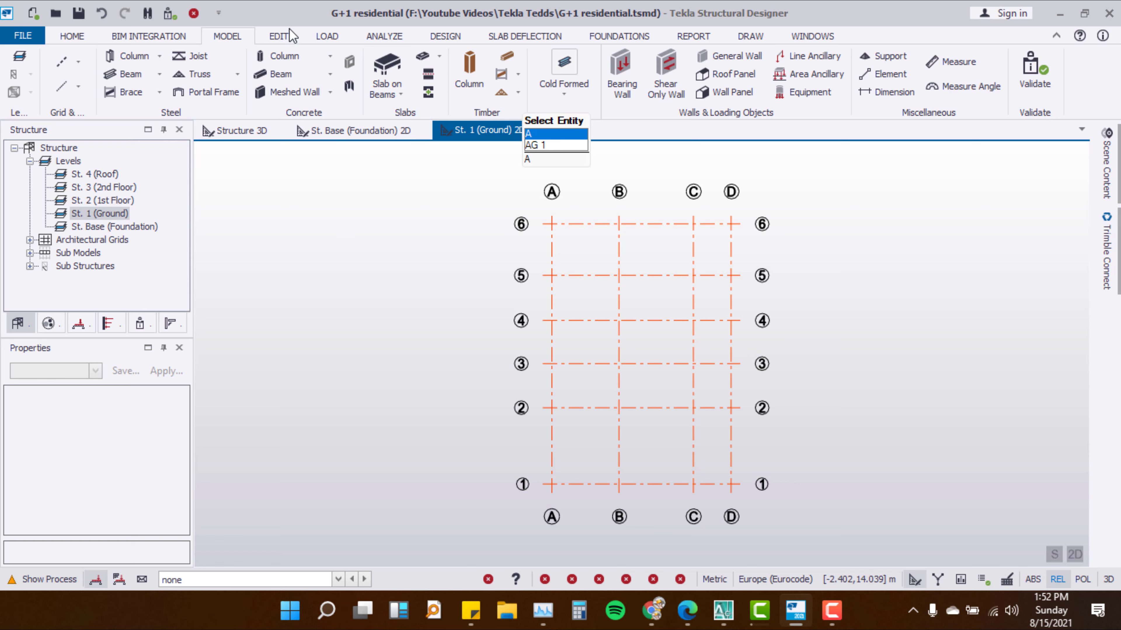
left_click(282, 56)
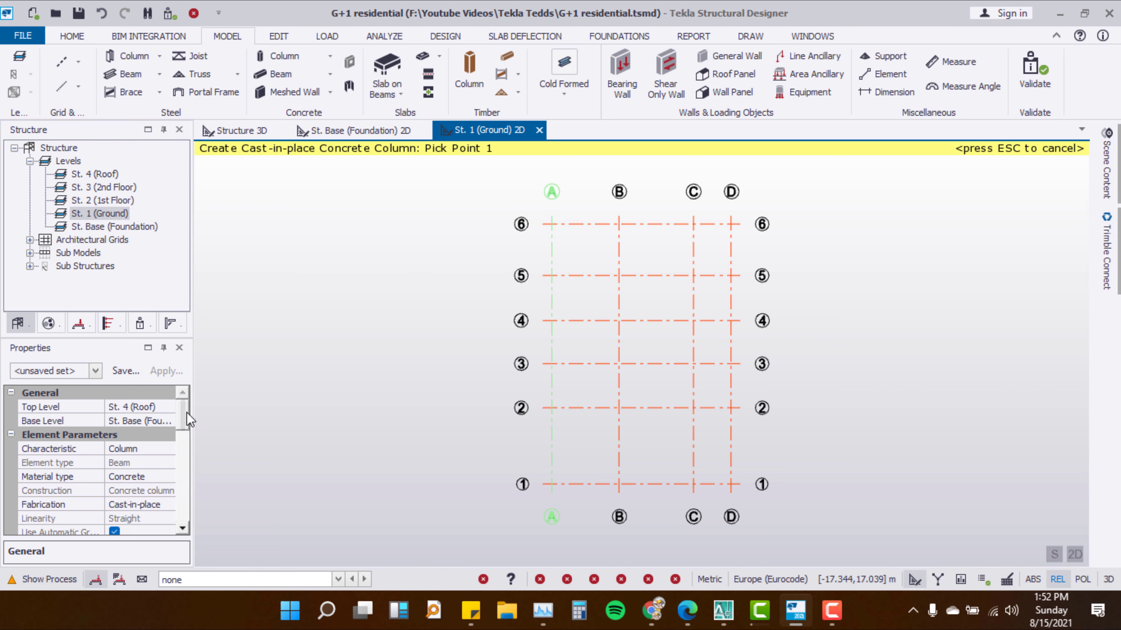
scroll(188, 428, "down", 1)
left_click_drag(186, 422, 187, 439)
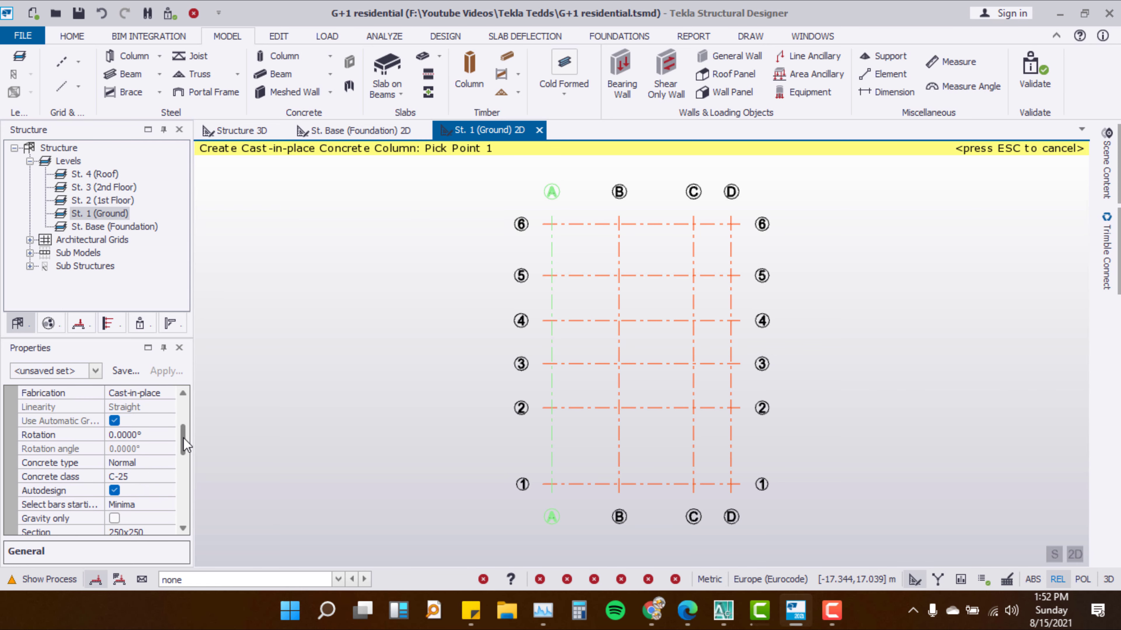
left_click_drag(187, 438, 181, 465)
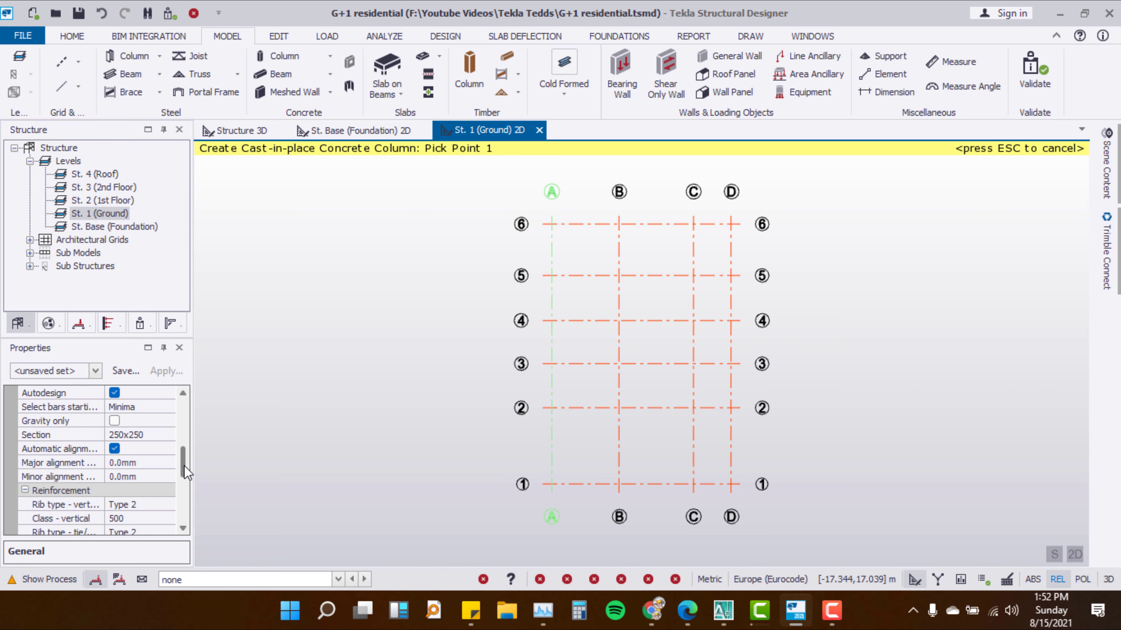
left_click_drag(185, 466, 186, 411)
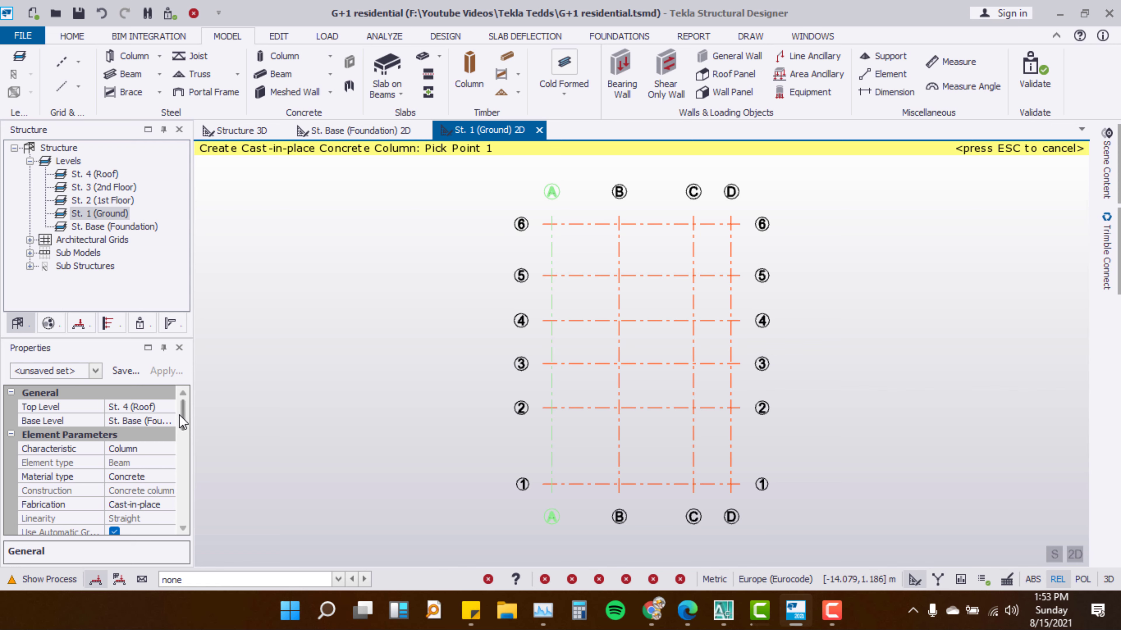
left_click_drag(183, 415, 184, 463)
scroll(145, 442, "up", 3)
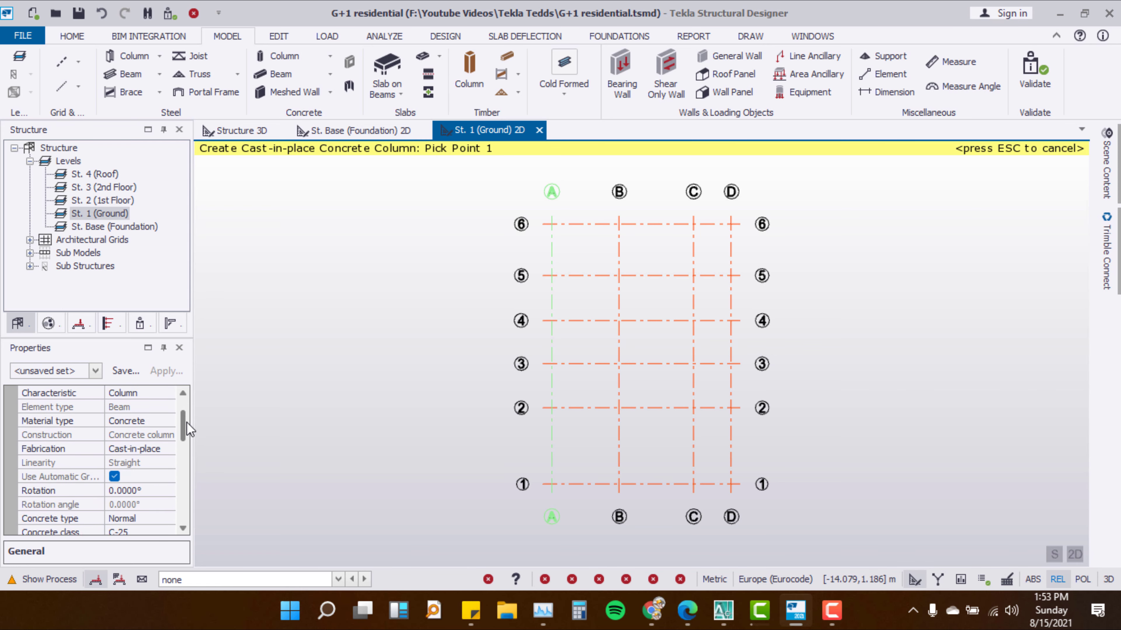
scroll(137, 435, "up", 2)
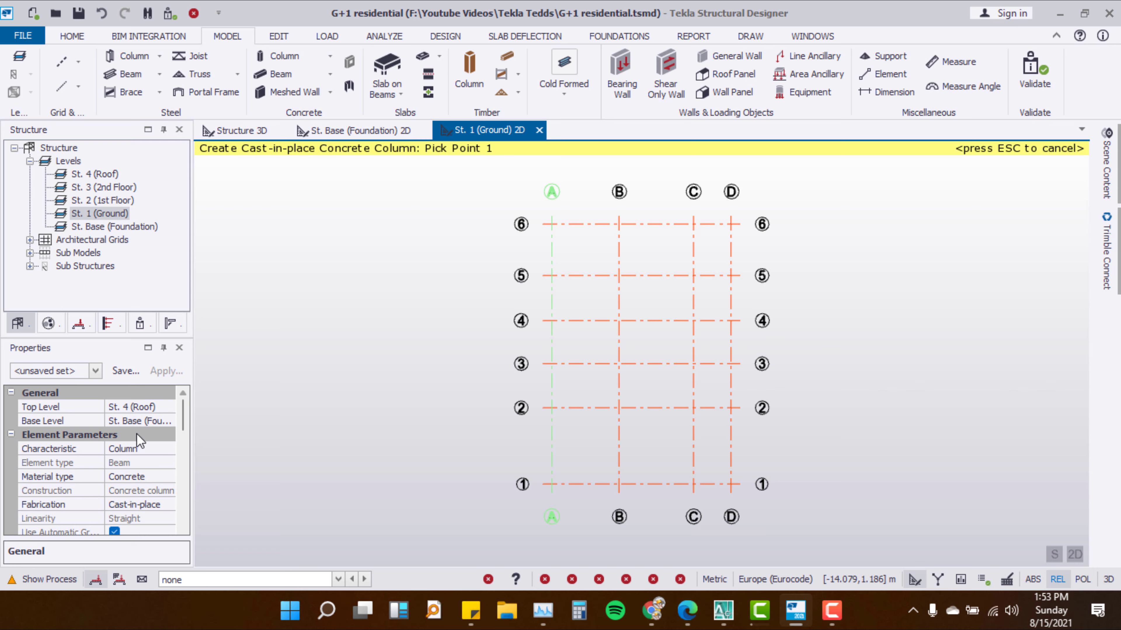
left_click(164, 406)
left_click(168, 407)
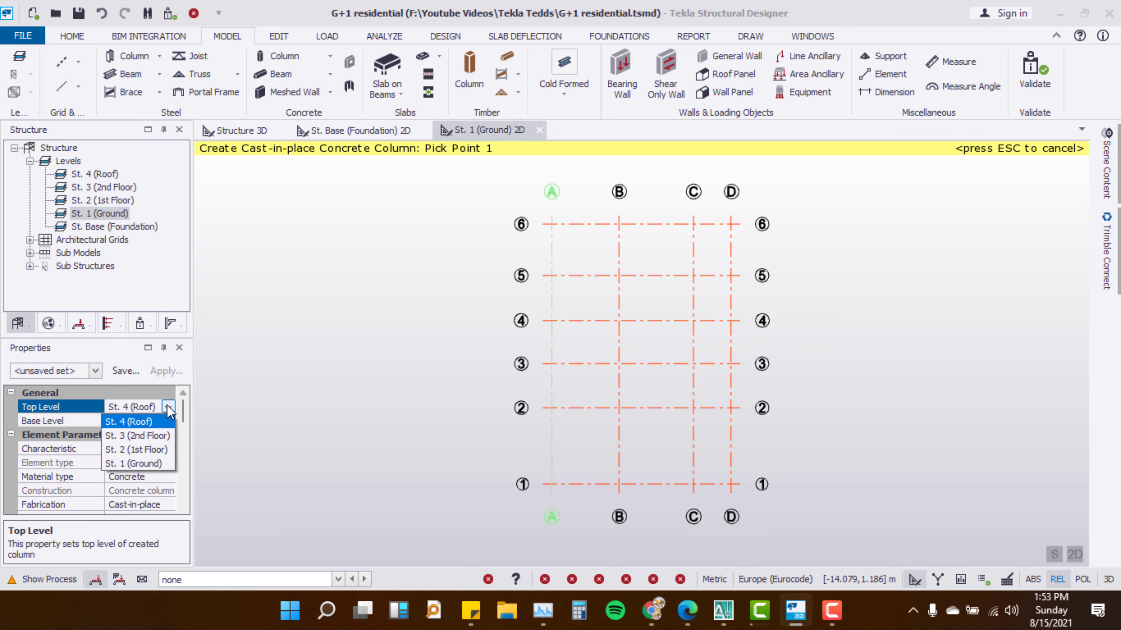
left_click(132, 422)
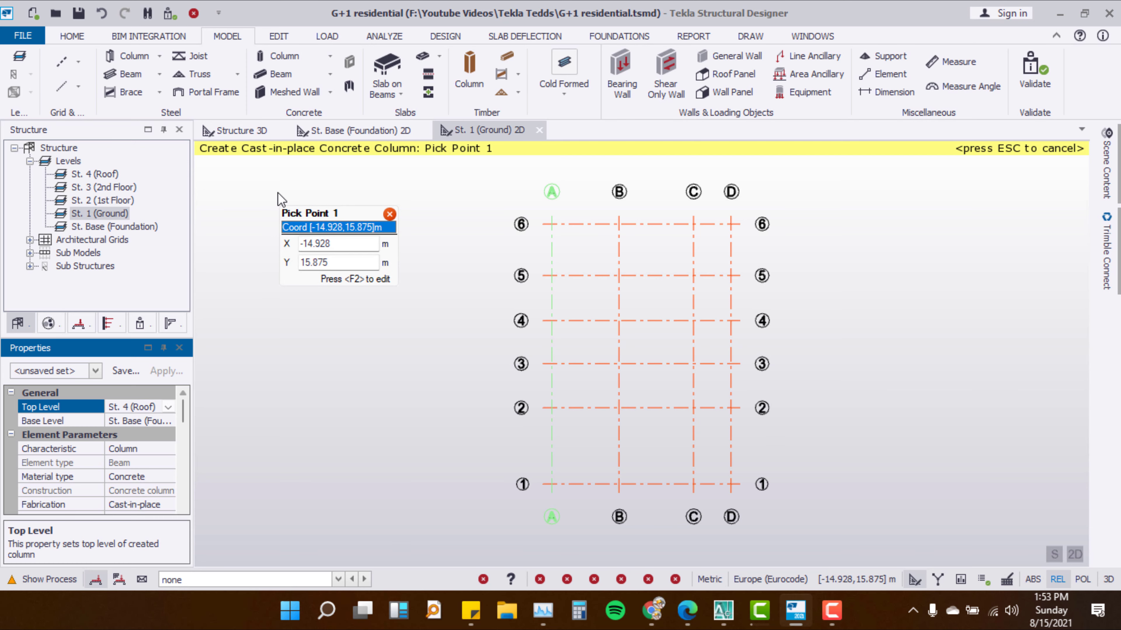
scroll(668, 220, "up", 1)
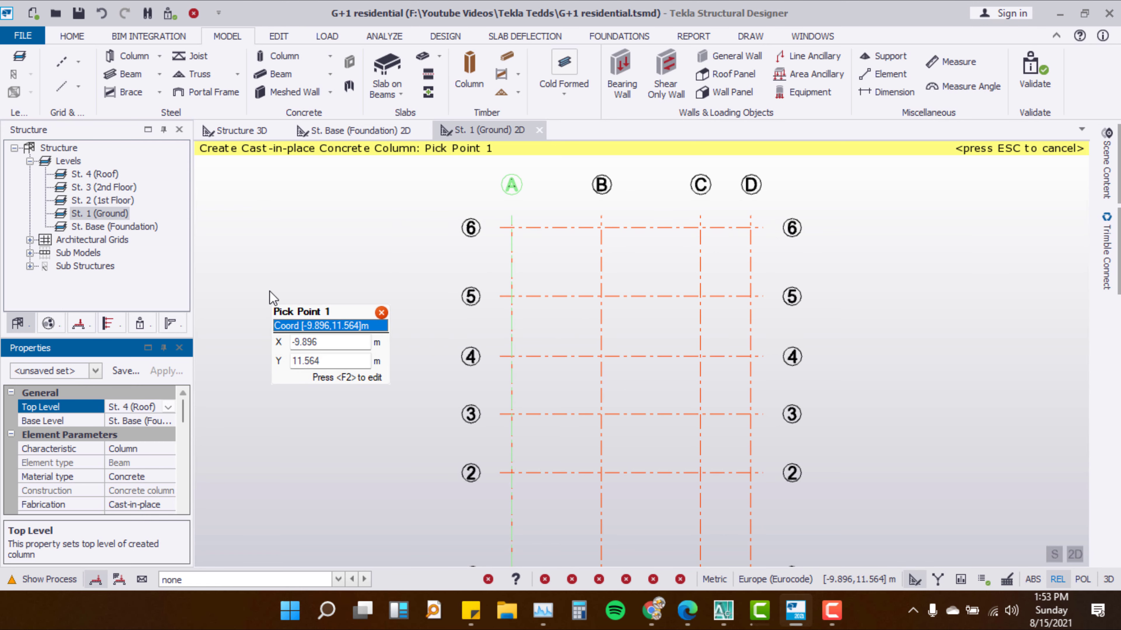
left_click(466, 131)
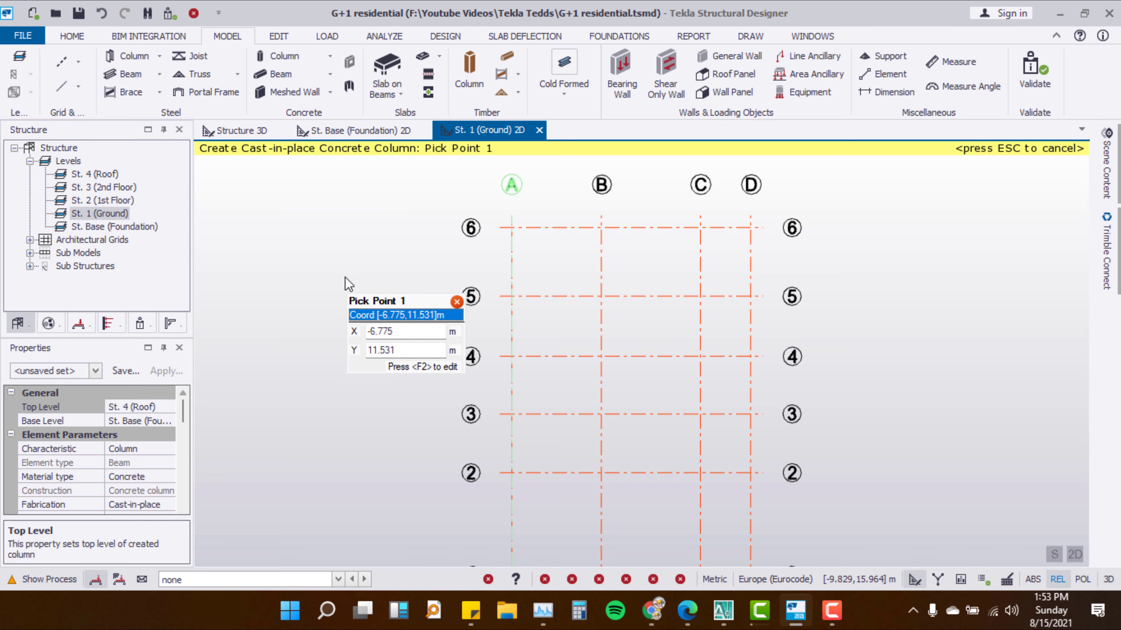
key("Escape")
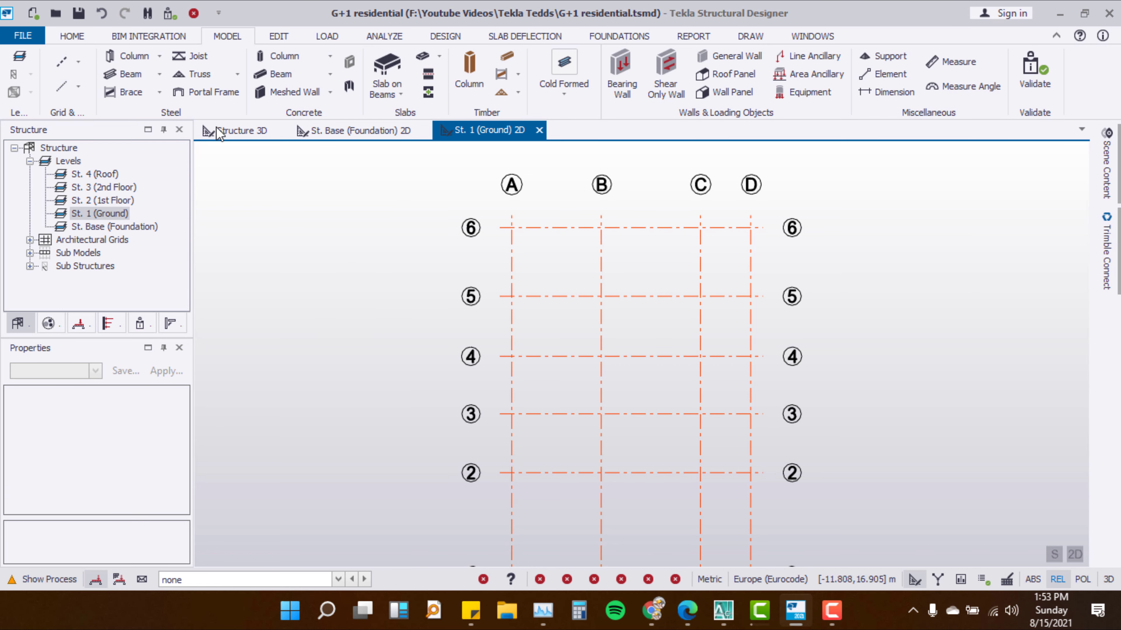
left_click(279, 56)
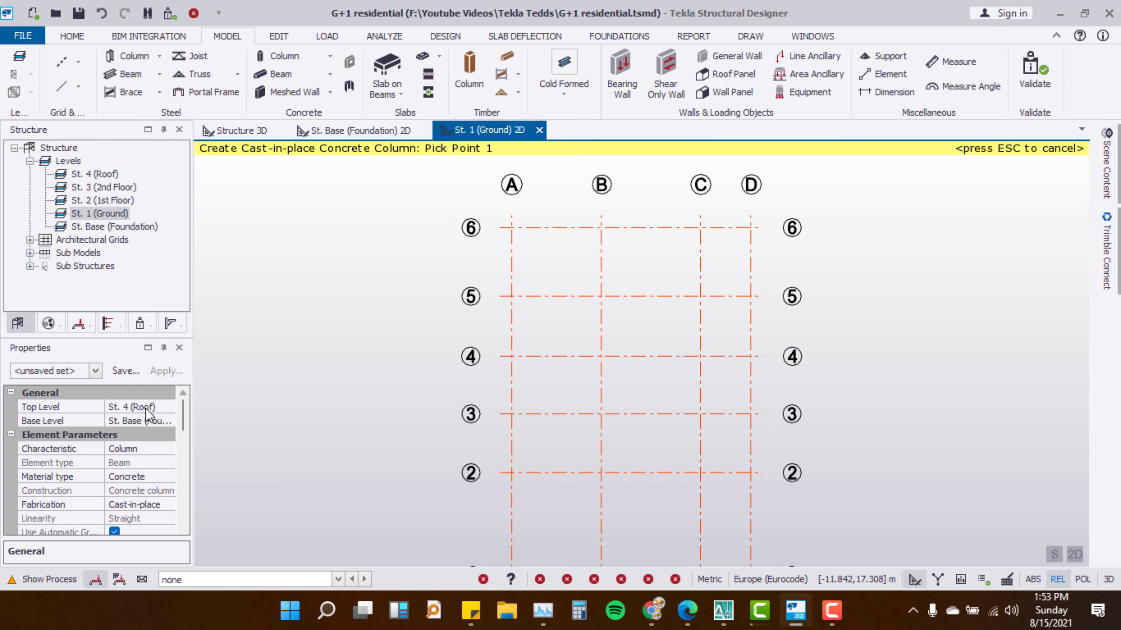
Window-select grid line 6 from A to D to create four Foundation-to-Roof columns
mouse_move(183, 417)
left_mouse_down()
mouse_move(184, 513)
mouse_move(183, 429)
left_mouse_up()
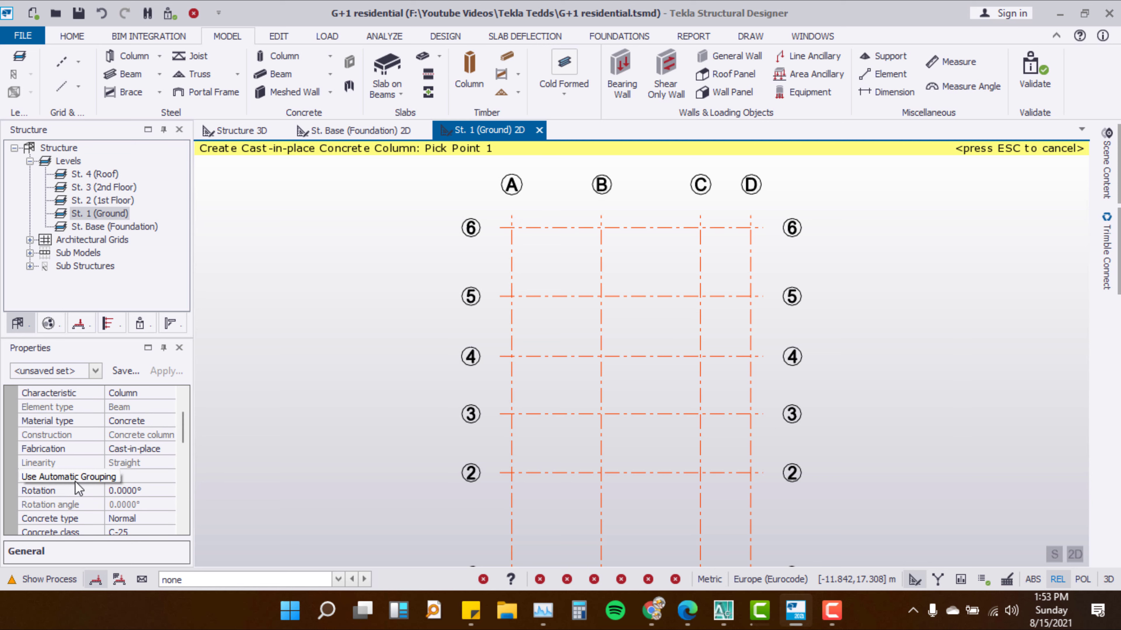
mouse_move(182, 424)
left_mouse_down()
mouse_move(182, 407)
mouse_move(183, 508)
mouse_move(181, 411)
left_mouse_up()
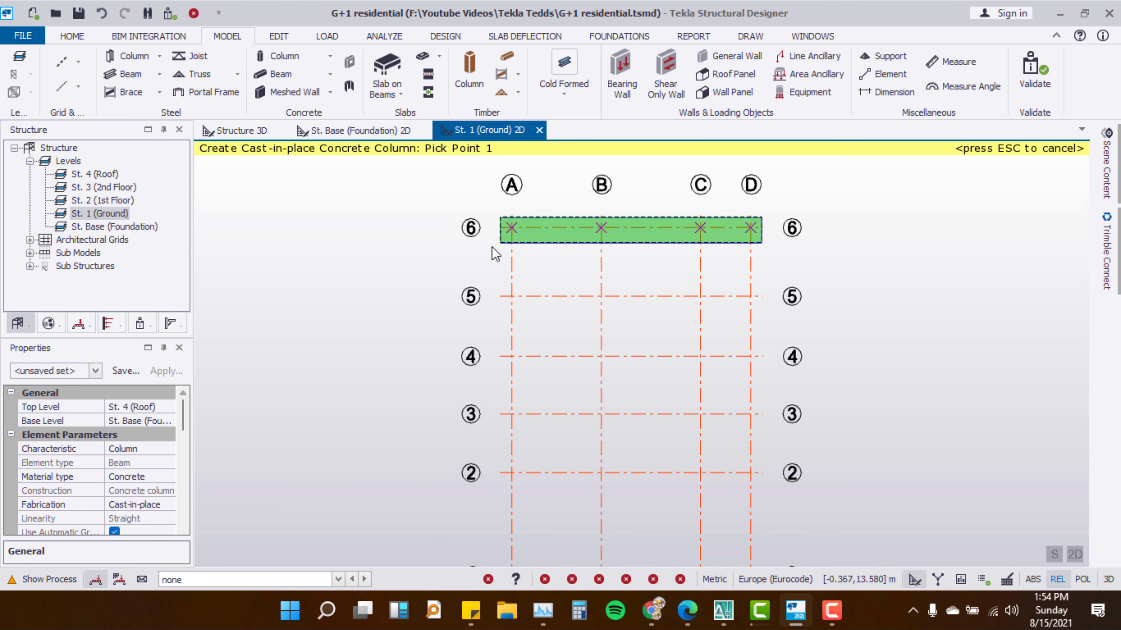
left_click_drag(762, 217, 492, 248)
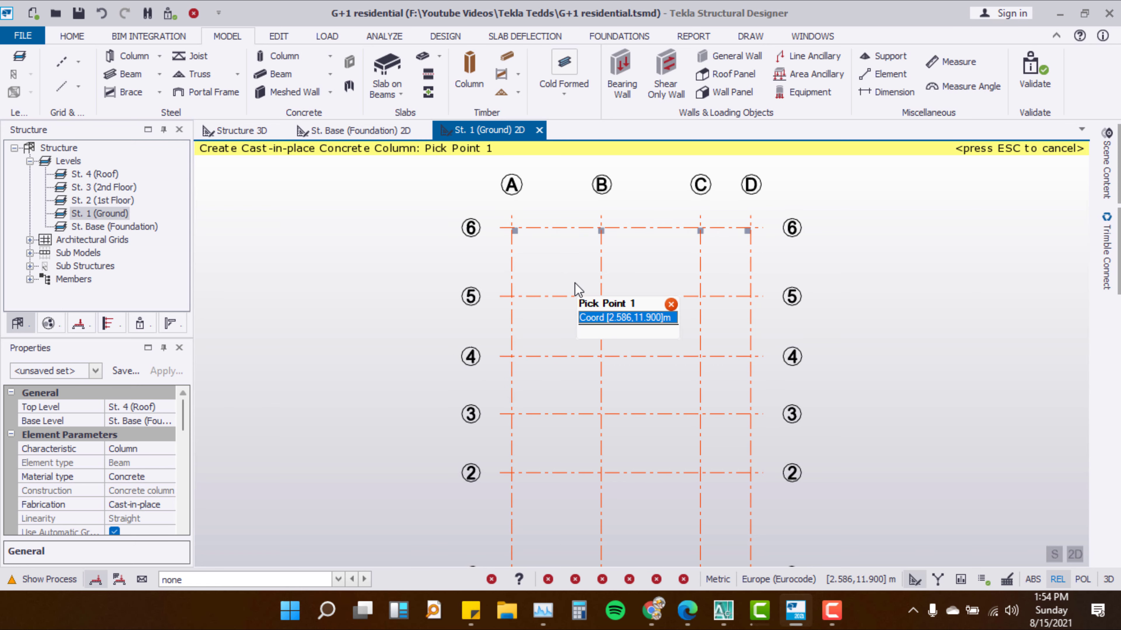
scroll(608, 230, "up", 1)
scroll(511, 205, "up", 1)
scroll(493, 211, "up", 1)
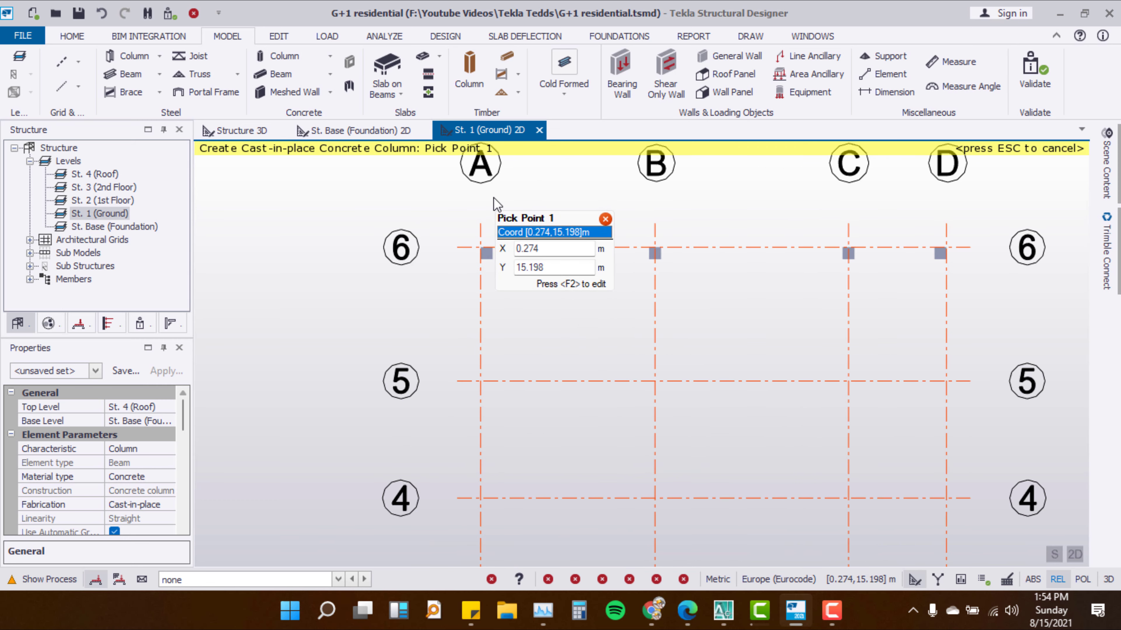
scroll(463, 250, "up", 2)
scroll(375, 296, "down", 1)
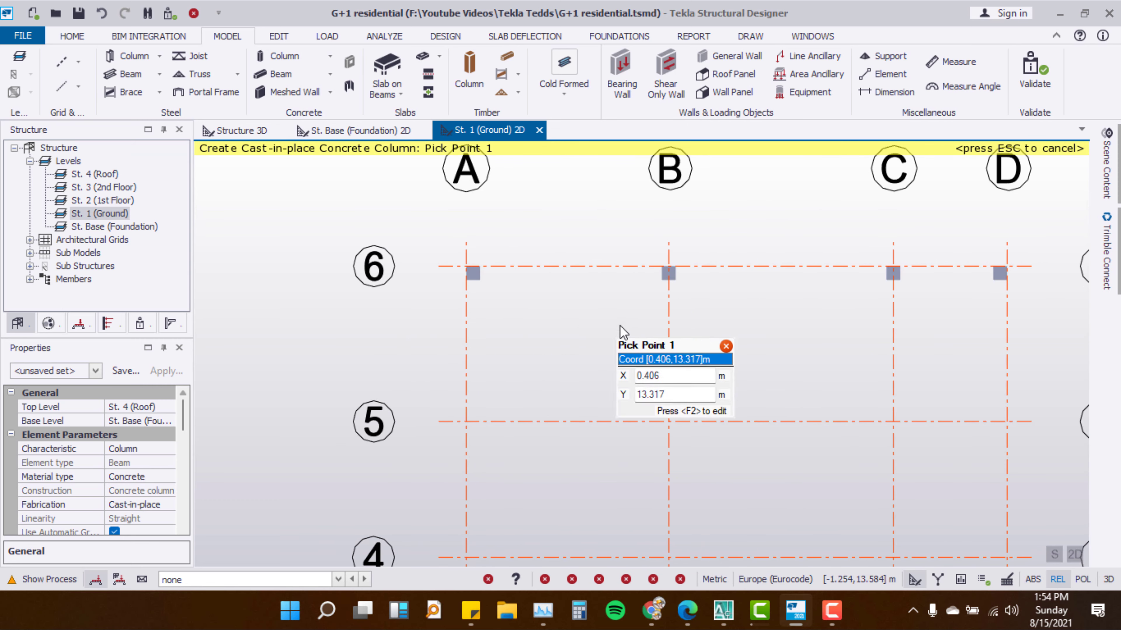
scroll(675, 280, "up", 2)
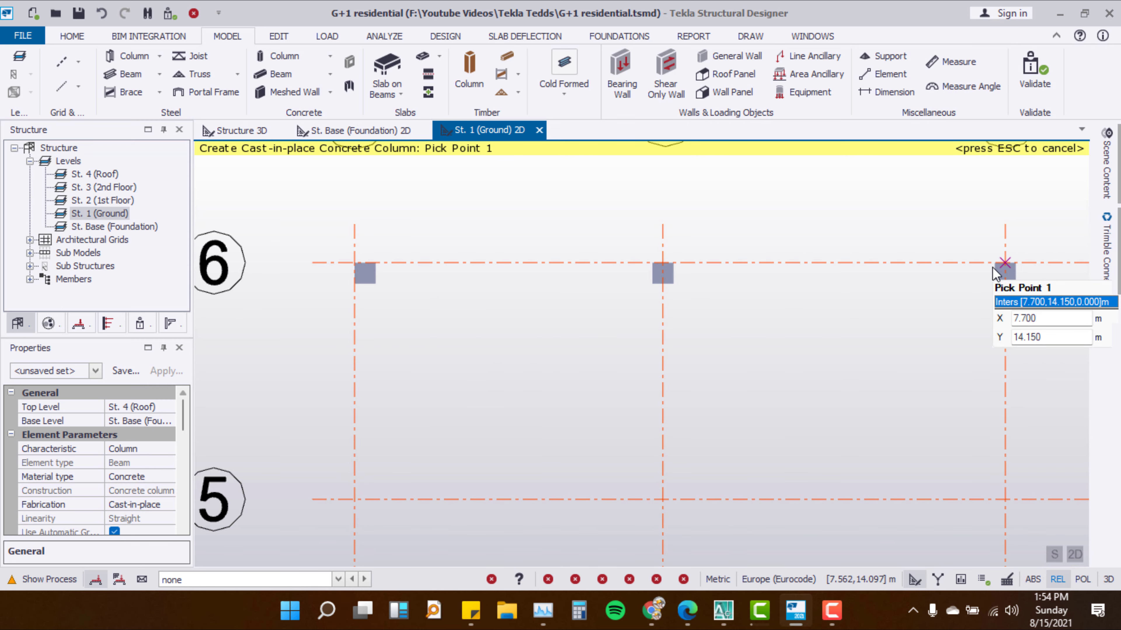
scroll(366, 307, "down", 1)
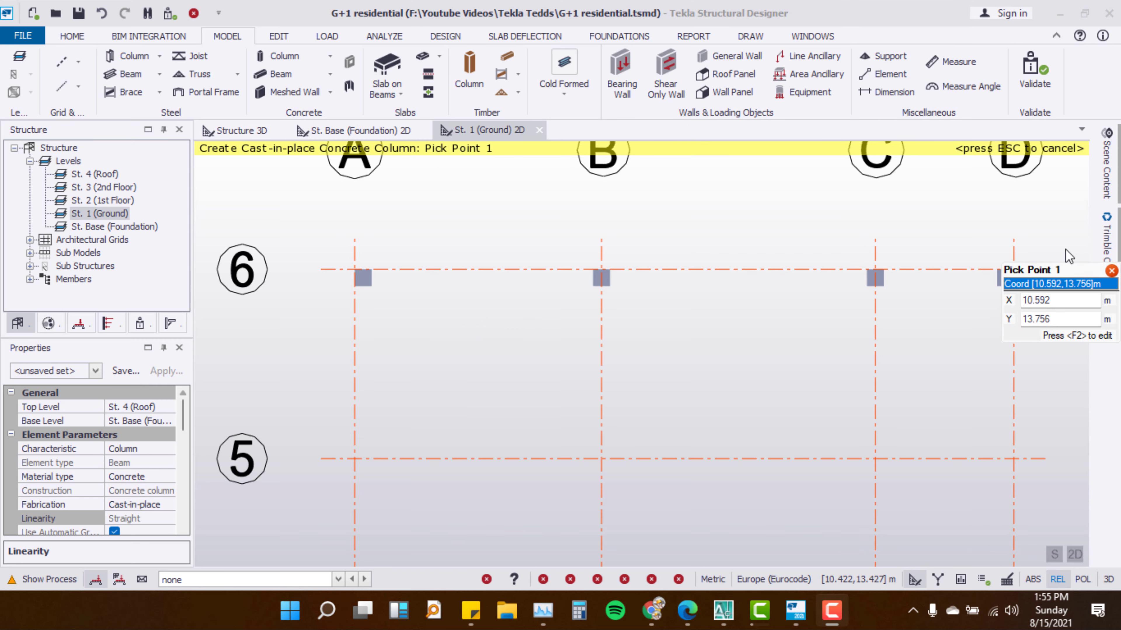
left_click(358, 268)
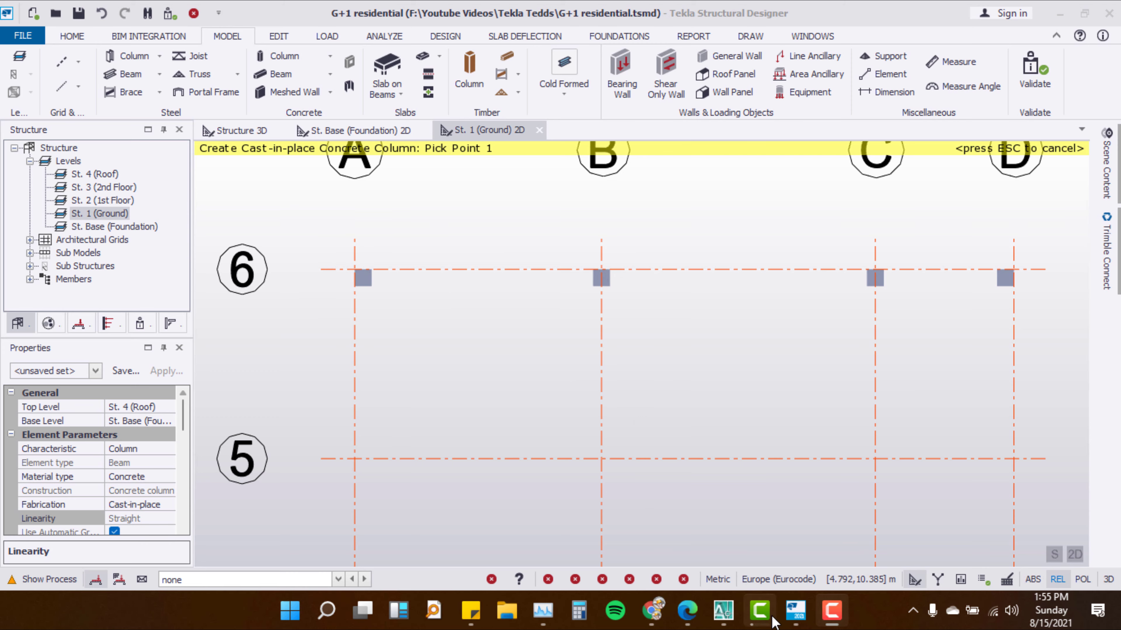
left_click(723, 612)
scroll(383, 200, "up", 5)
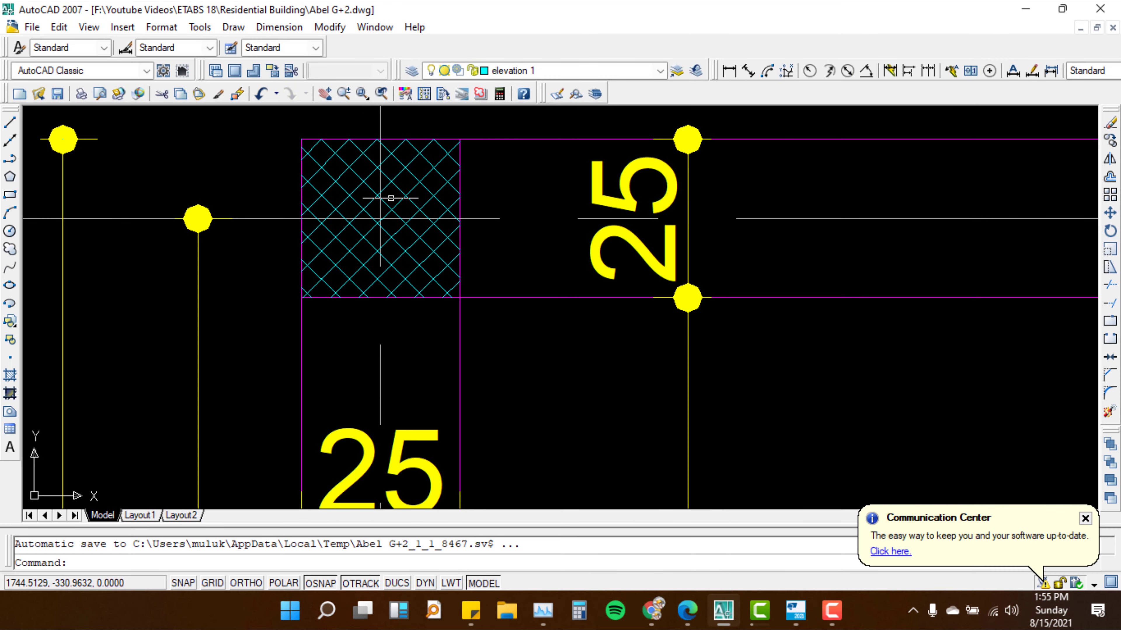
scroll(383, 200, "down", 5)
left_click(1025, 10)
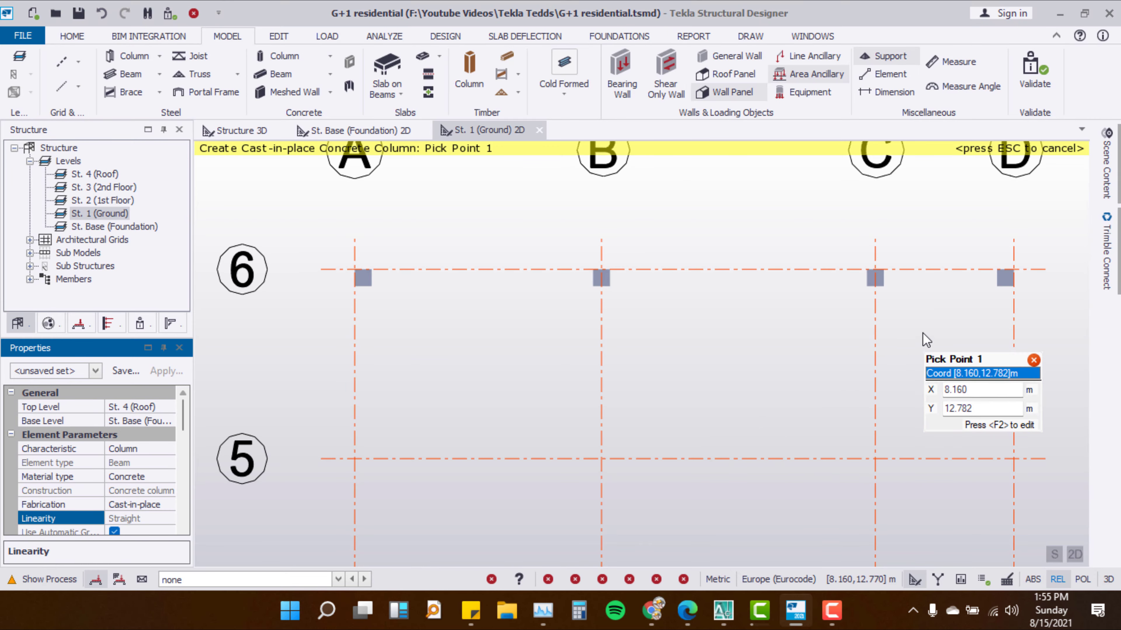
Undo the four grid-6 columns and untick Automatic alignment for new 250x250 columns
left_click(101, 12)
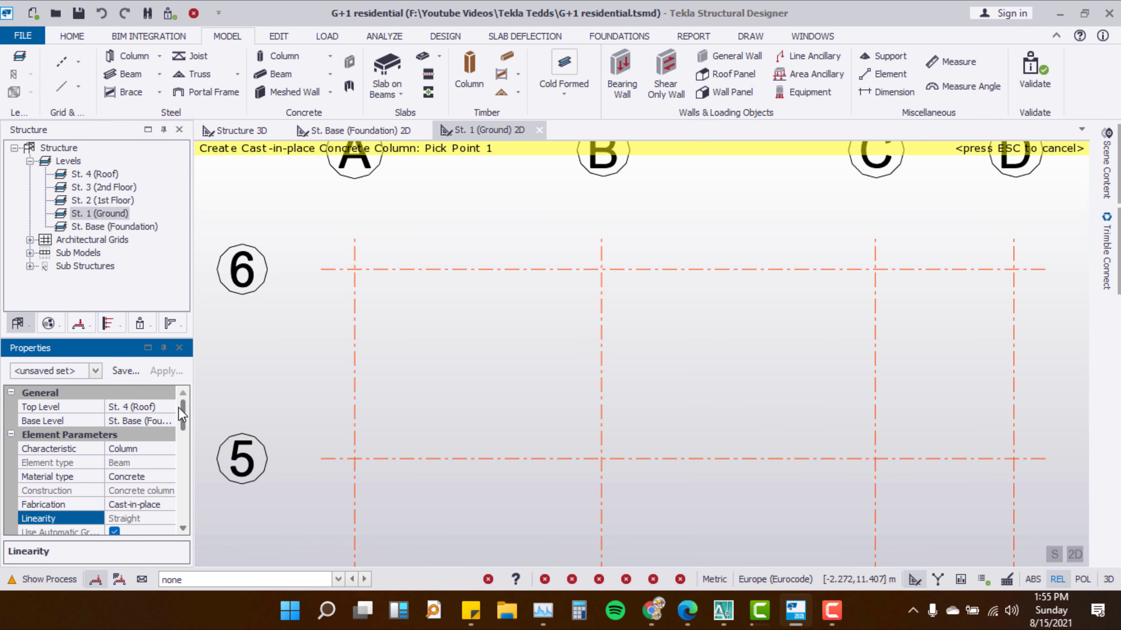
scroll(182, 417, "down", 1)
scroll(183, 420, "down", 1)
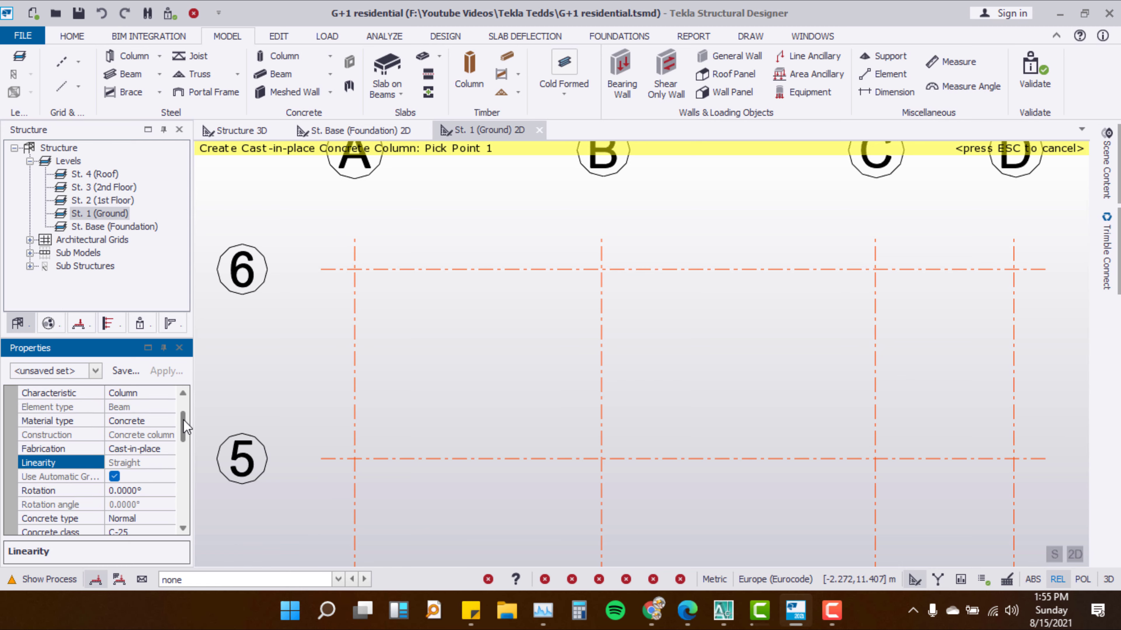
left_click_drag(183, 422, 183, 442)
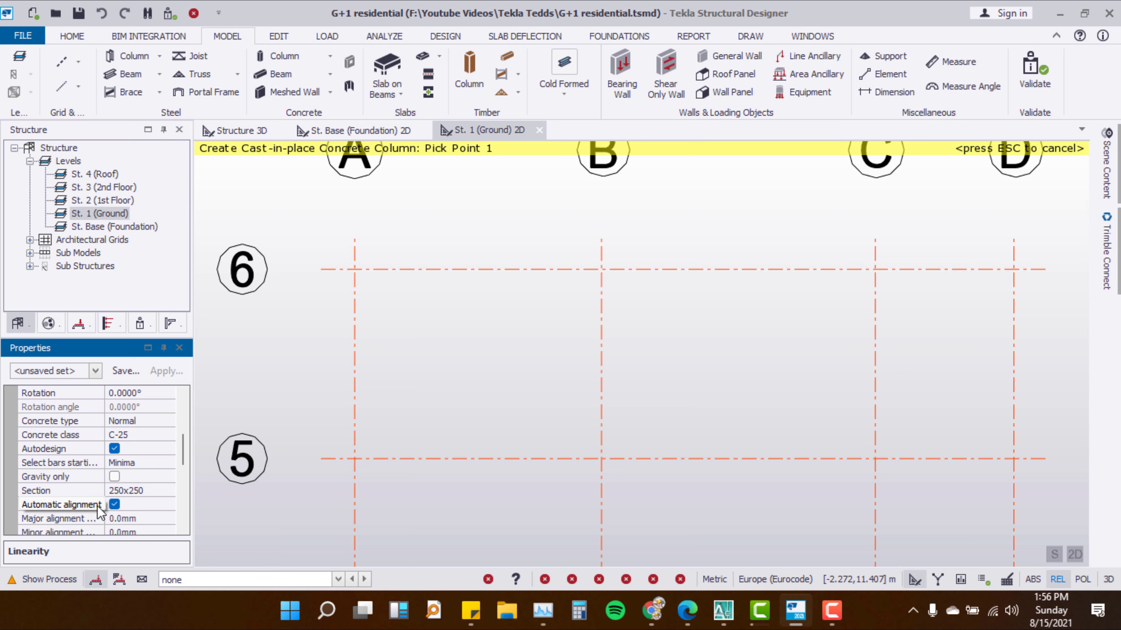
left_click(115, 508)
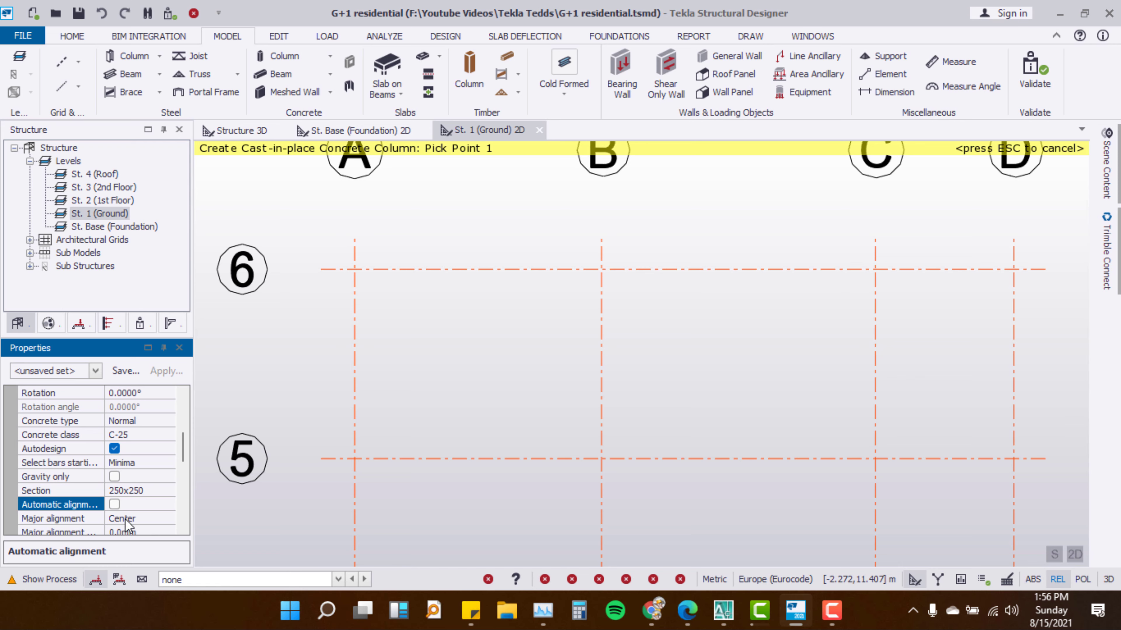
Place columns along grid lines 6, 5 and 4 with selection windows
mouse_move(1054, 244)
left_mouse_down()
mouse_move(683, 308)
mouse_move(325, 324)
mouse_move(309, 343)
left_mouse_up()
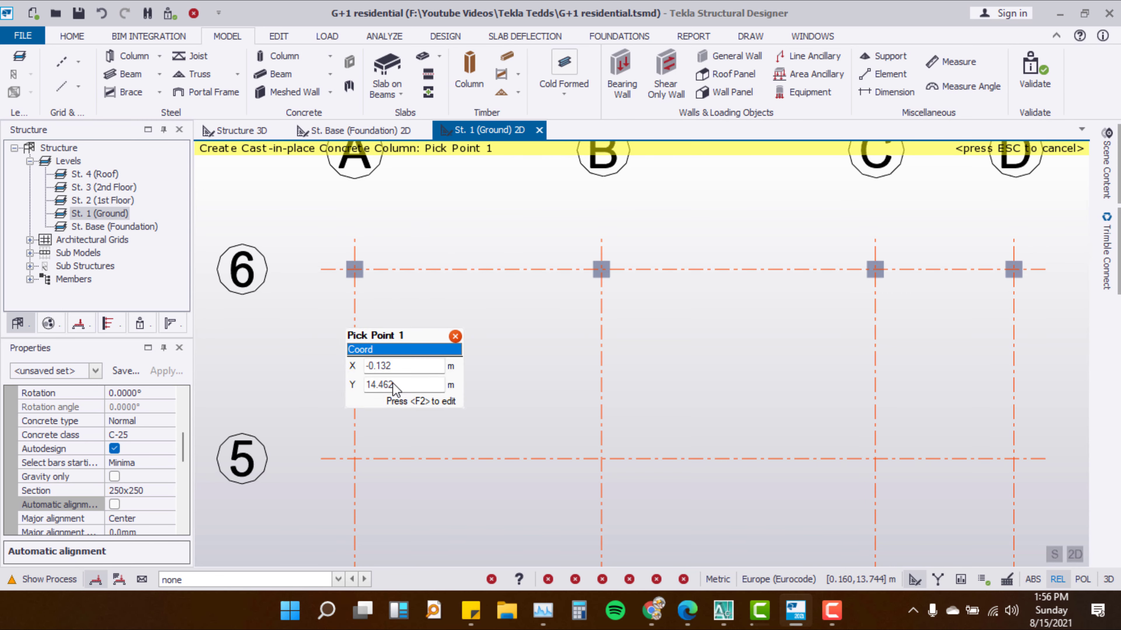
scroll(481, 167, "down", 3)
scroll(602, 345, "up", 1)
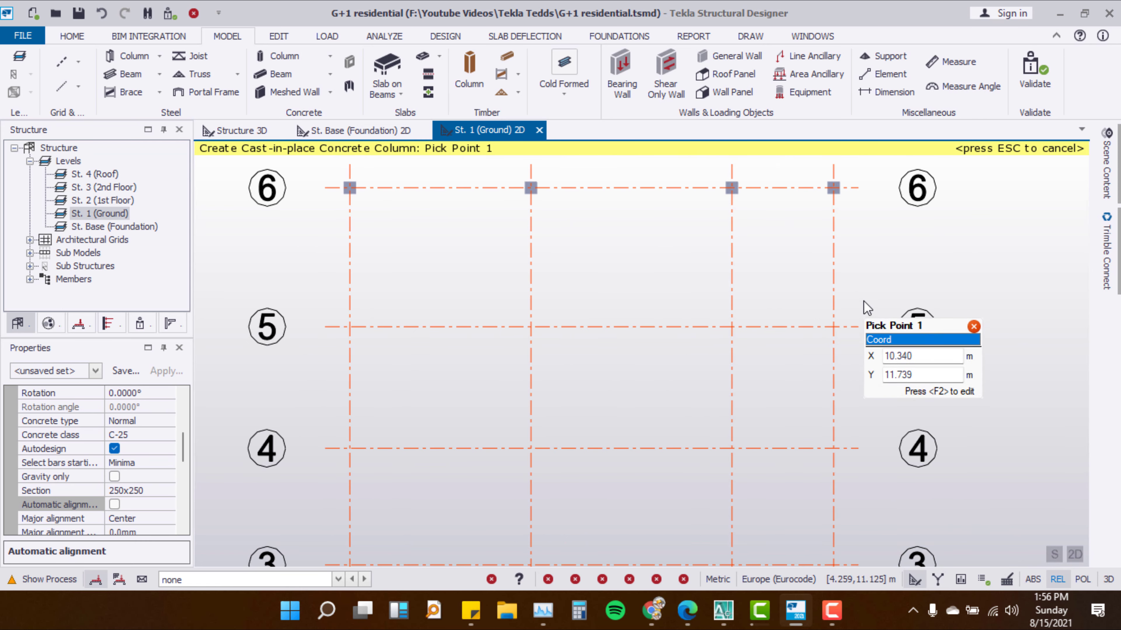
left_click_drag(866, 298, 328, 349)
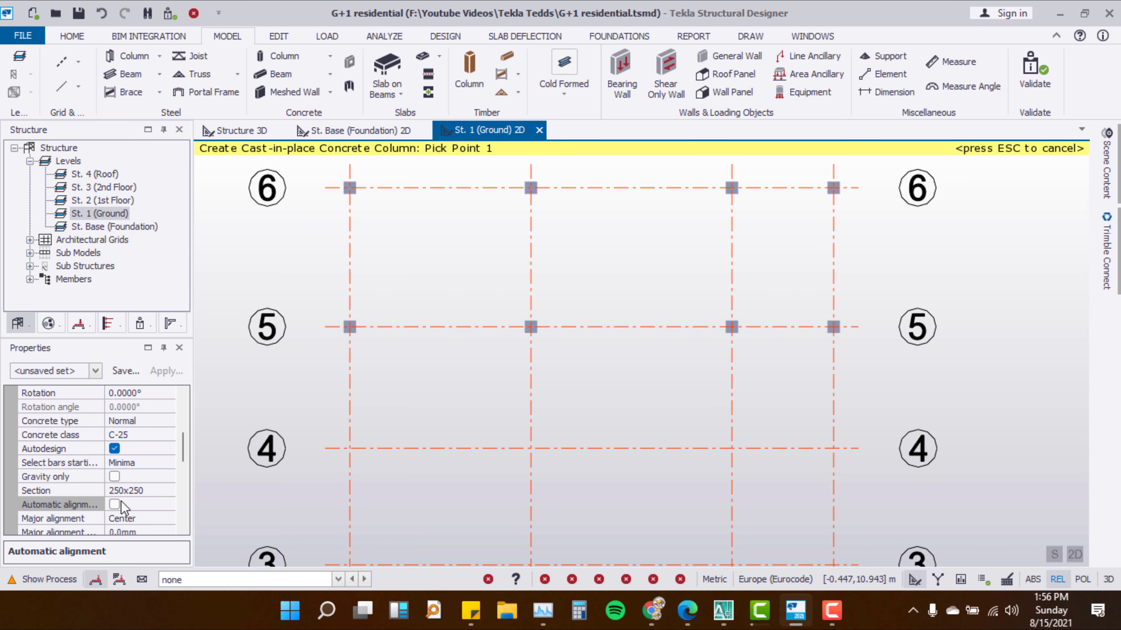
scroll(521, 222, "down", 1)
scroll(520, 223, "down", 1)
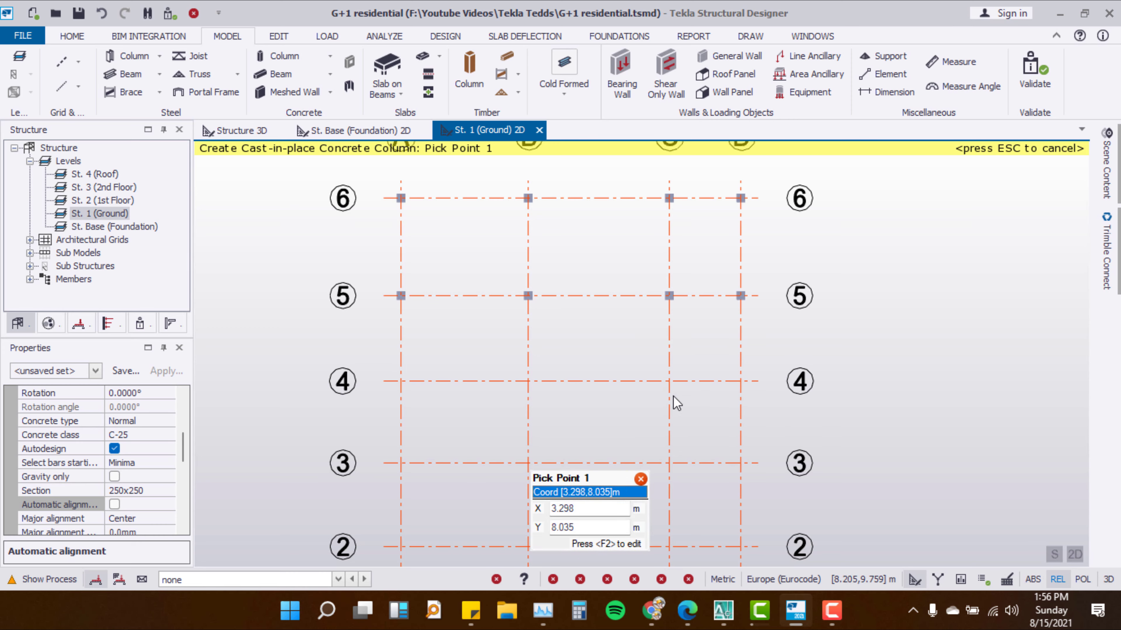
mouse_move(691, 355)
left_mouse_down()
mouse_move(550, 404)
mouse_move(354, 413)
left_mouse_up()
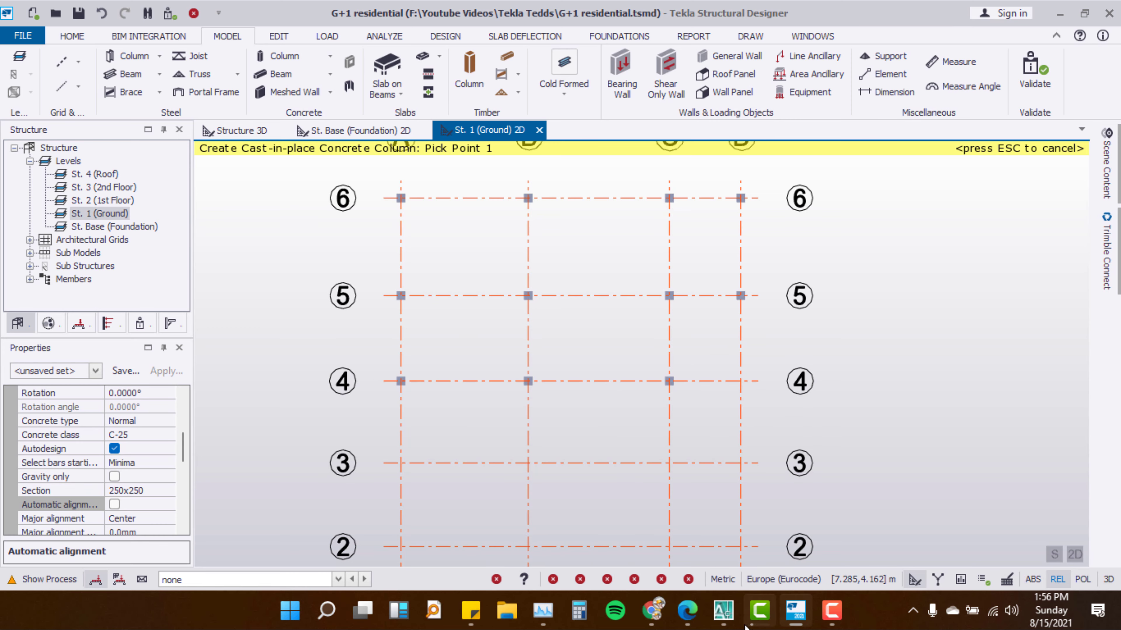
Check the AutoCAD floor plans for reference, then return to the Tekla model
left_click(723, 611)
scroll(426, 190, "down", 8)
scroll(441, 220, "up", 4)
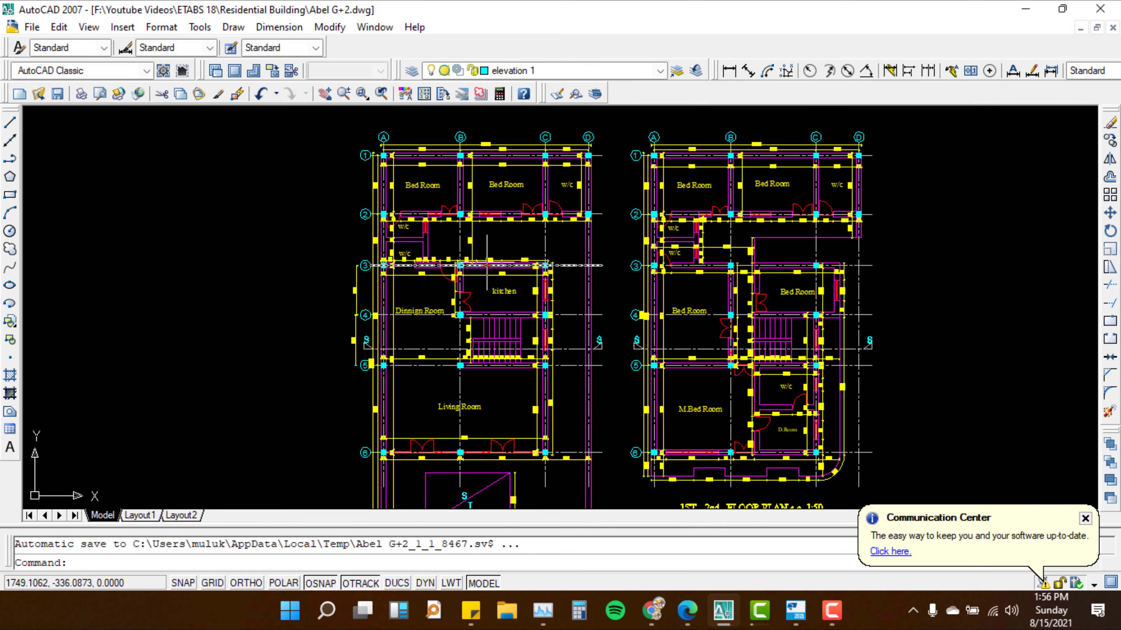
scroll(448, 265, "up", 3)
scroll(470, 233, "down", 3)
scroll(470, 234, "down", 4)
scroll(491, 293, "up", 6)
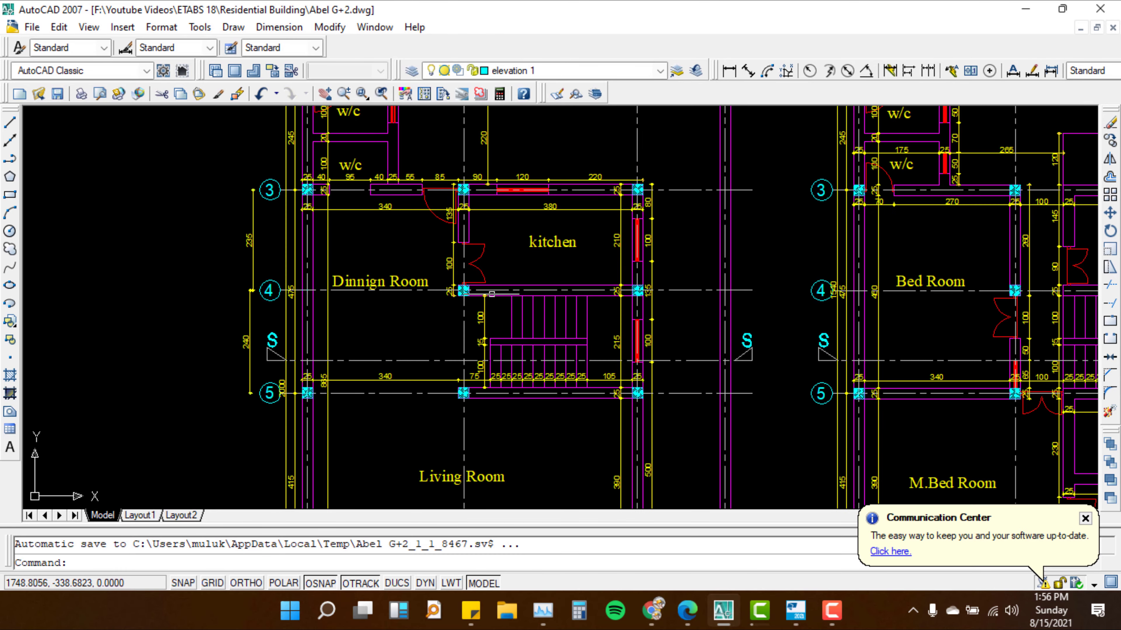
scroll(396, 203, "down", 4)
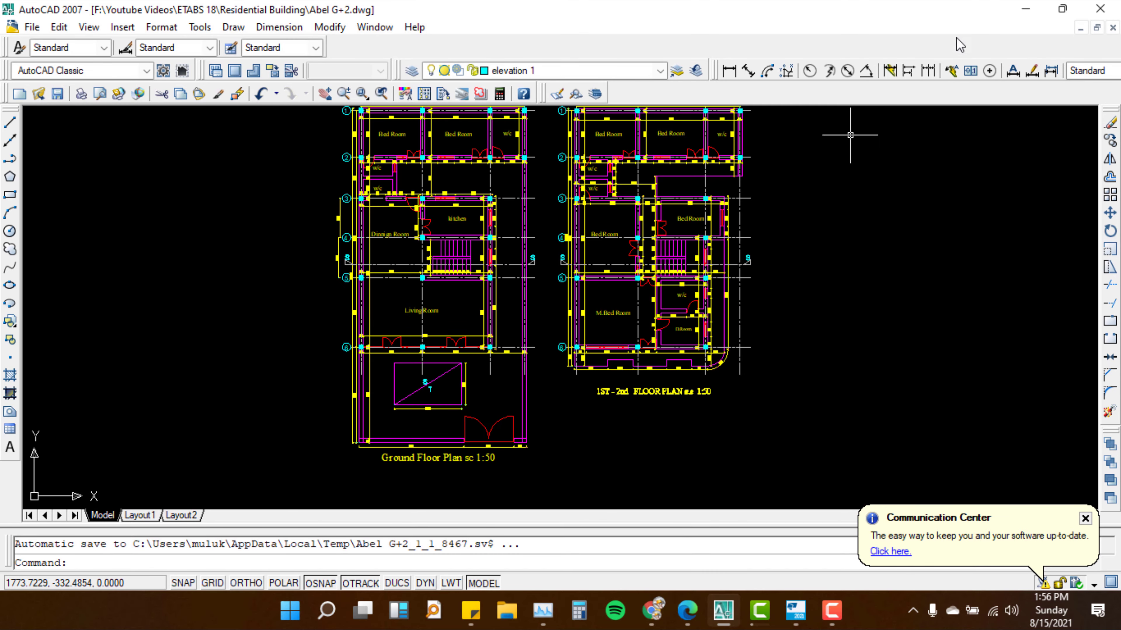
left_click(1043, 10)
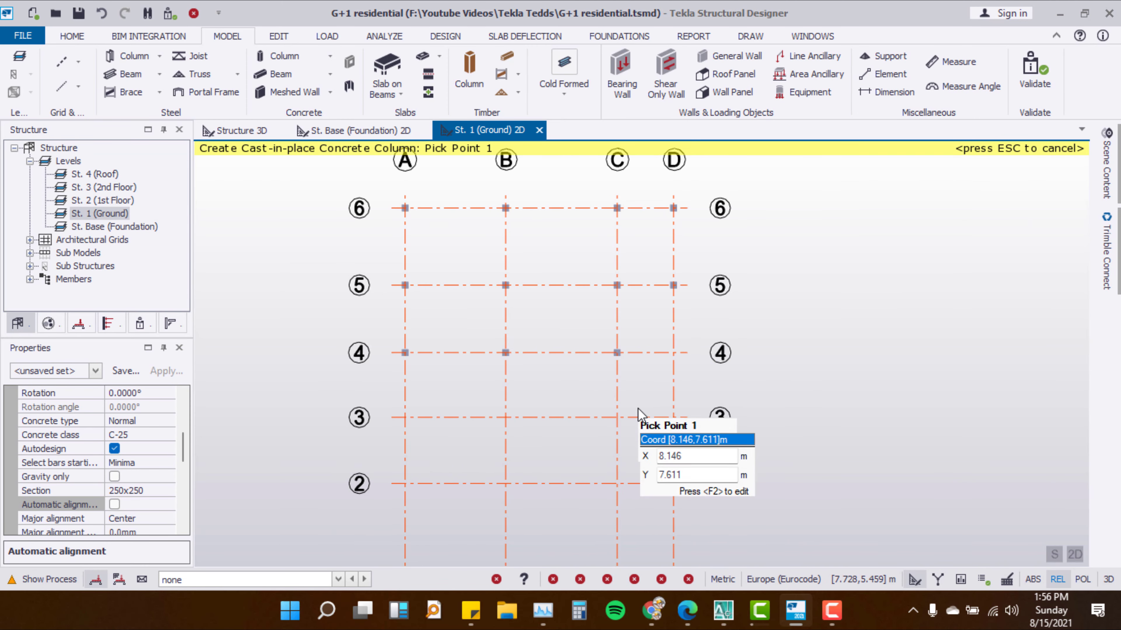
Place columns at B3–C3, A2–C2 and A1–C1, then zoom out over the grid
left_click_drag(633, 401, 479, 441)
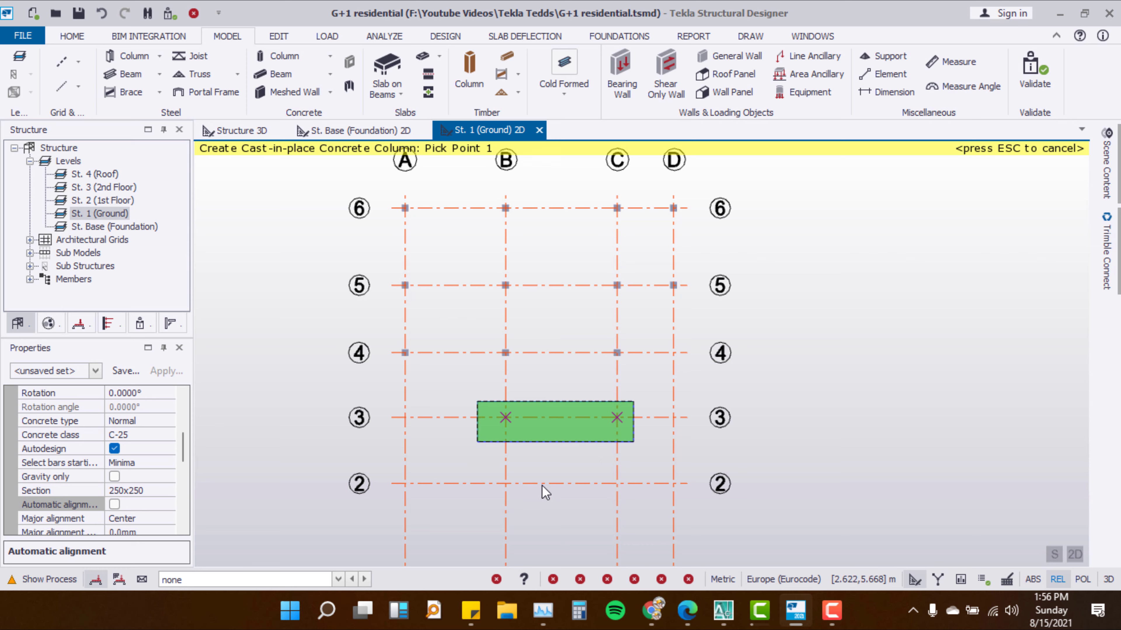
left_click_drag(634, 477, 384, 509)
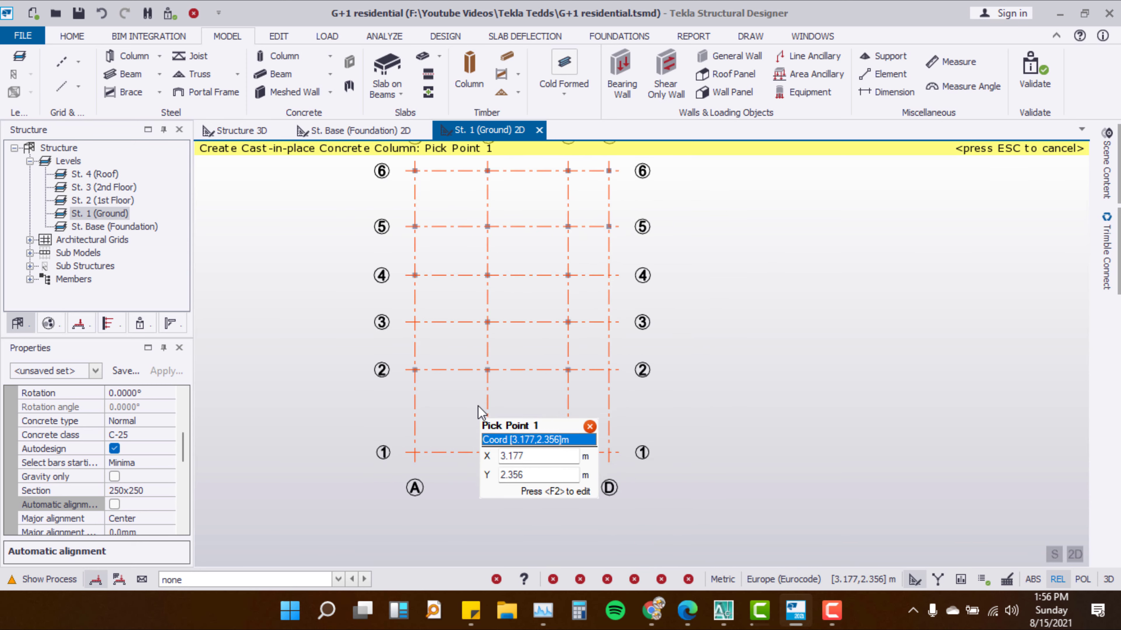
scroll(505, 492, "up", 3)
left_click_drag(632, 412, 344, 459)
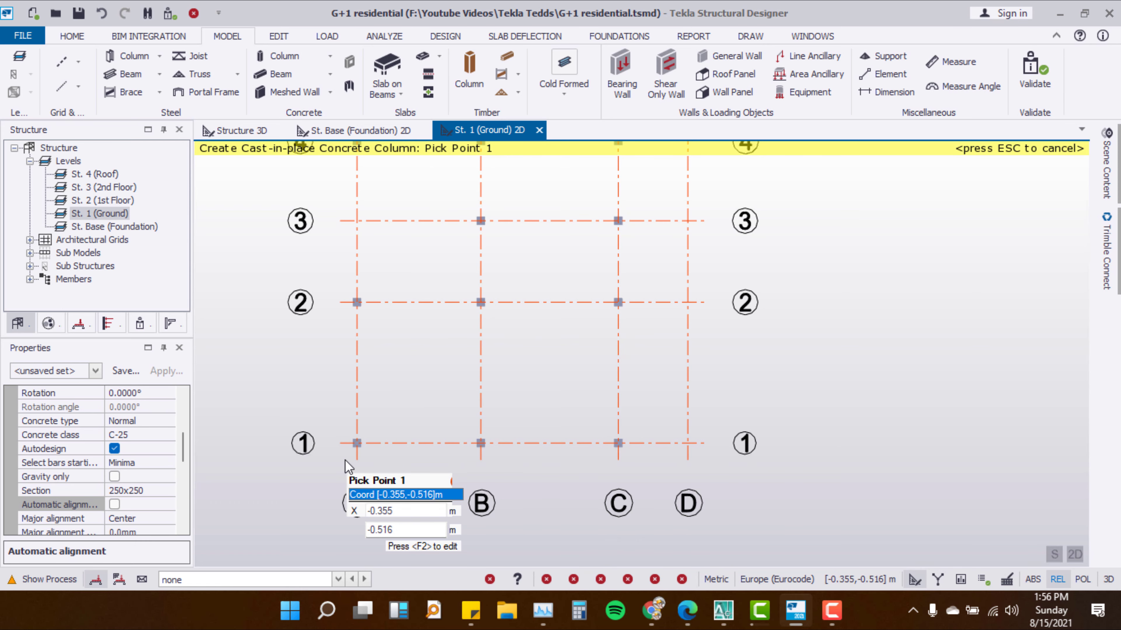
scroll(521, 521, "down", 2)
scroll(525, 521, "down", 2)
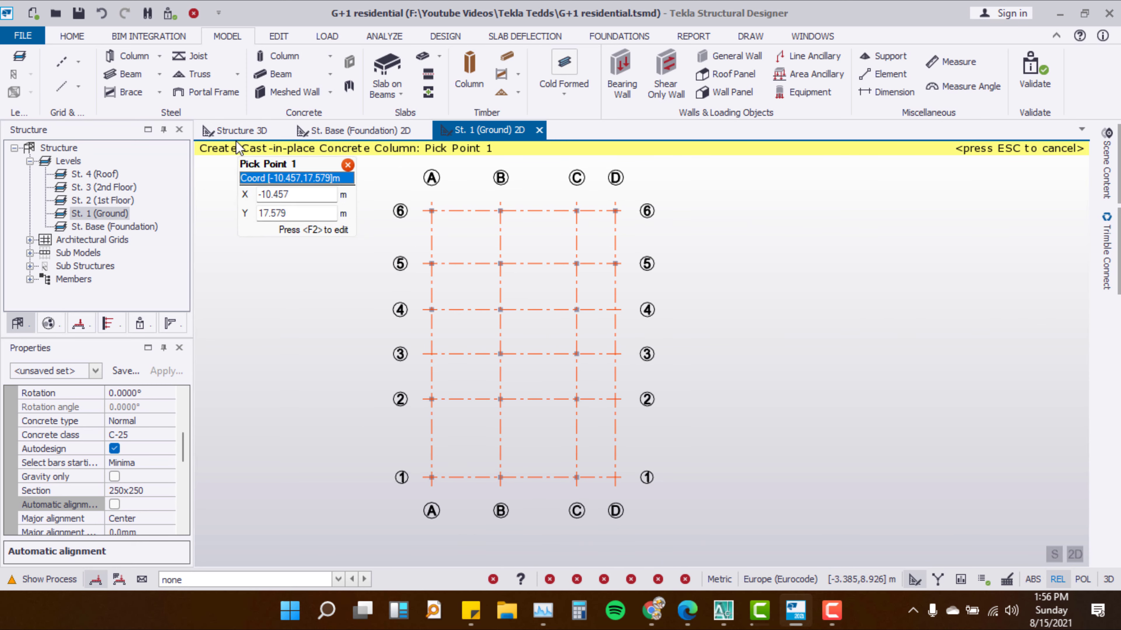
mouse_move(238, 131)
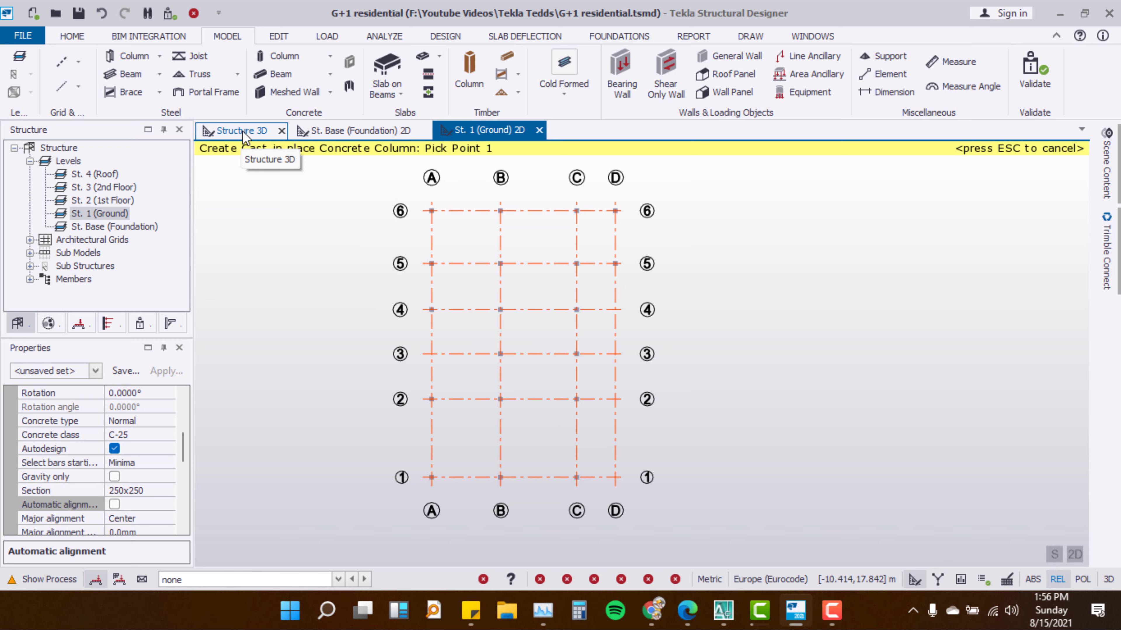
left_click(243, 133)
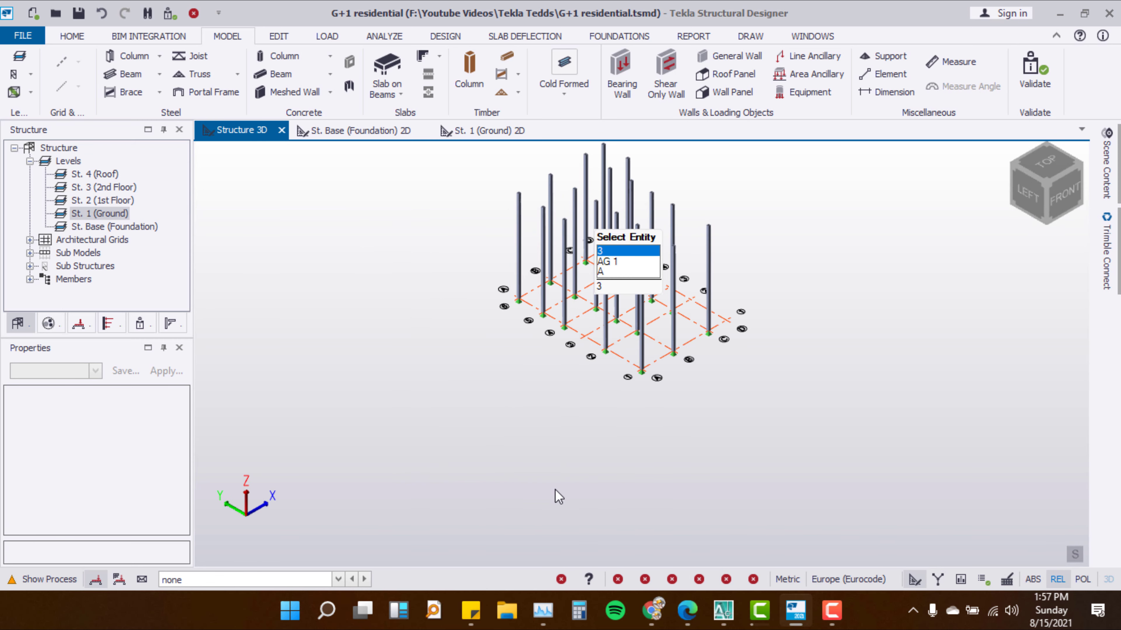
scroll(596, 259, "up", 2)
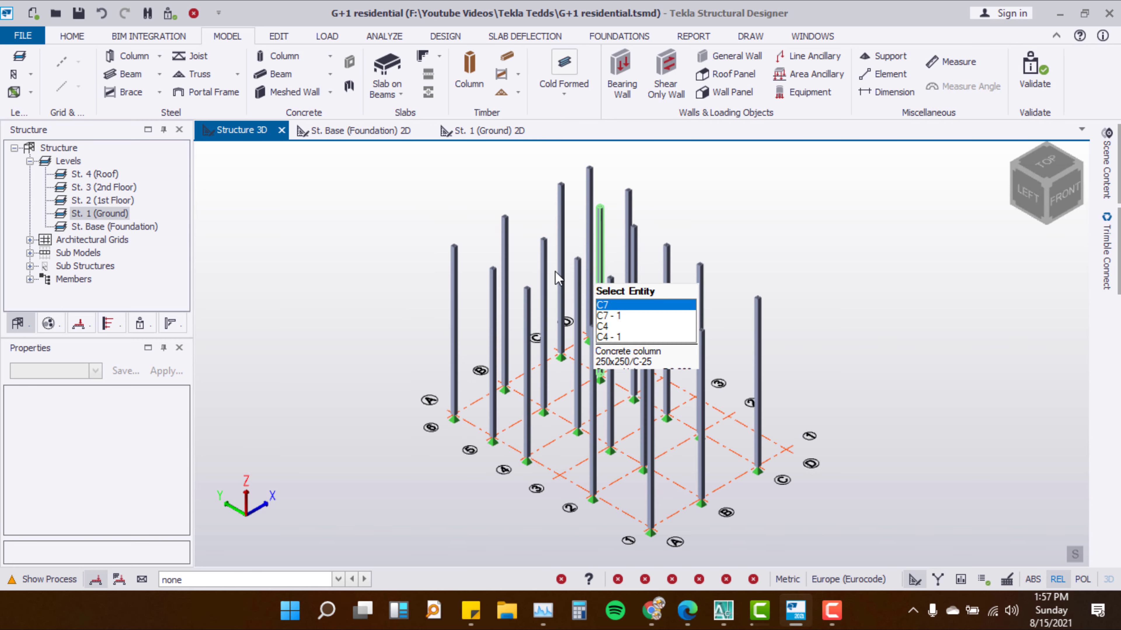
scroll(563, 397, "up", 1)
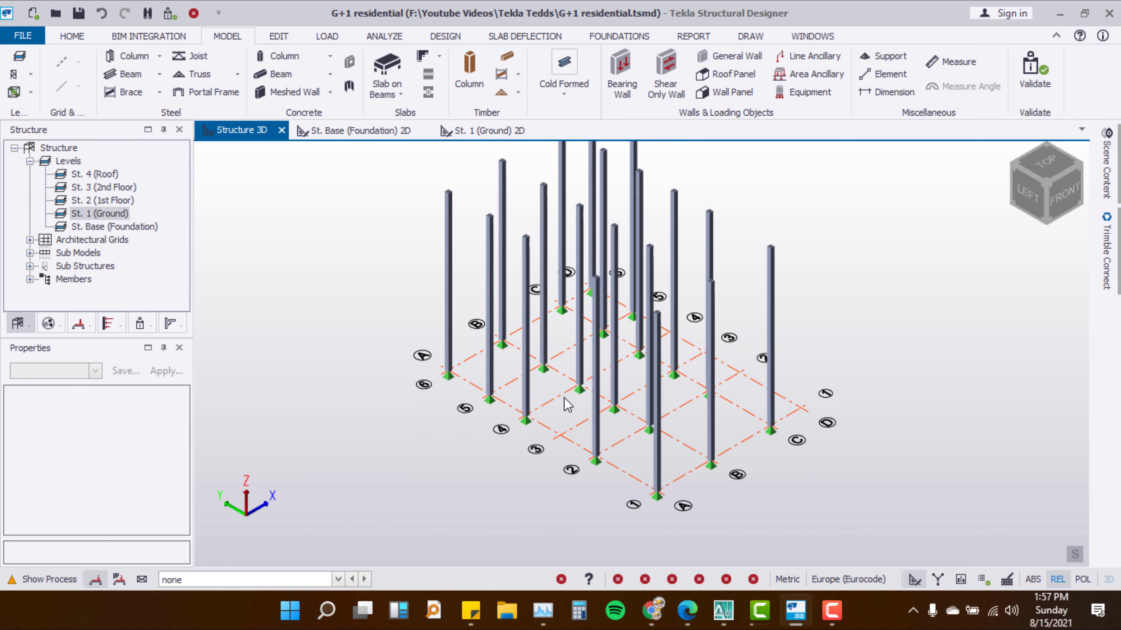
left_click(498, 133)
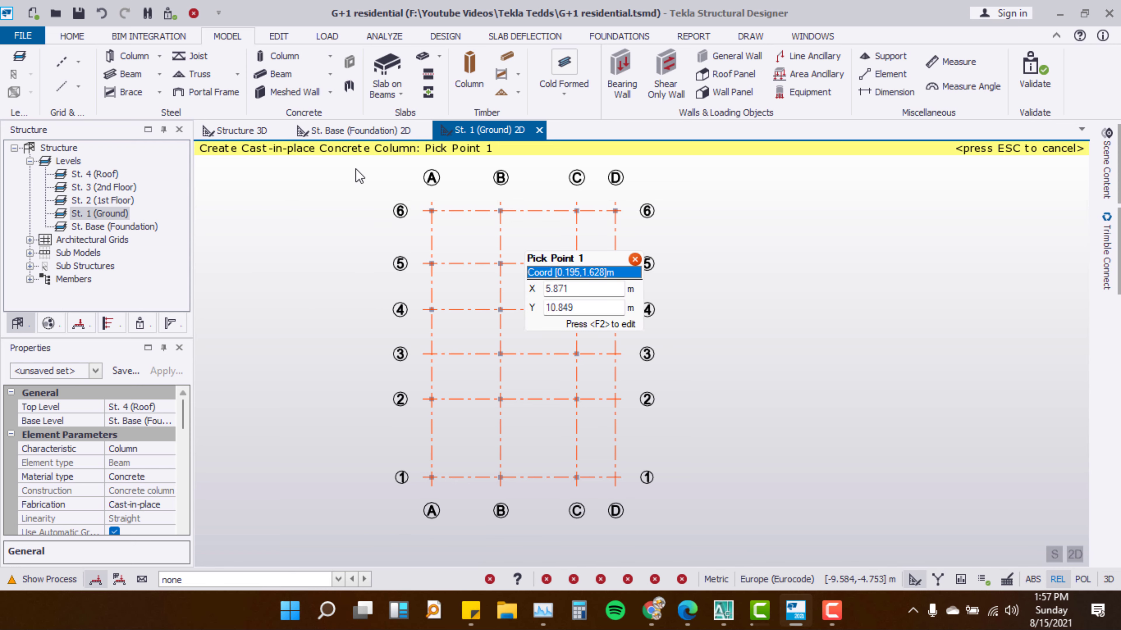
Keep Type 2 as the column vertical rib type
left_click_drag(186, 409, 180, 472)
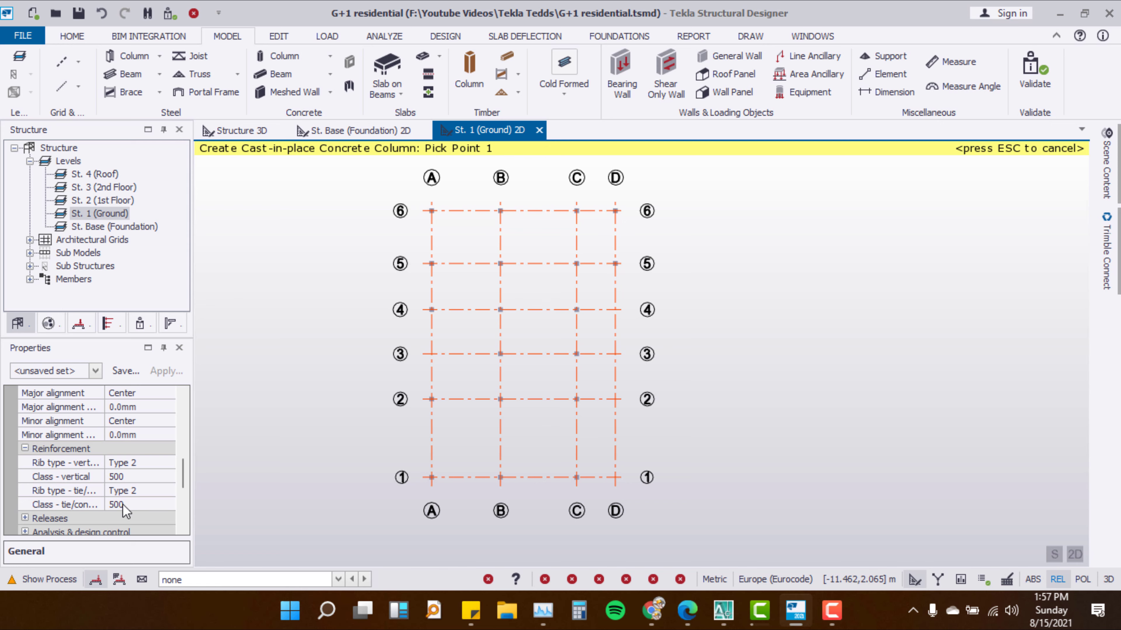
left_click(153, 477)
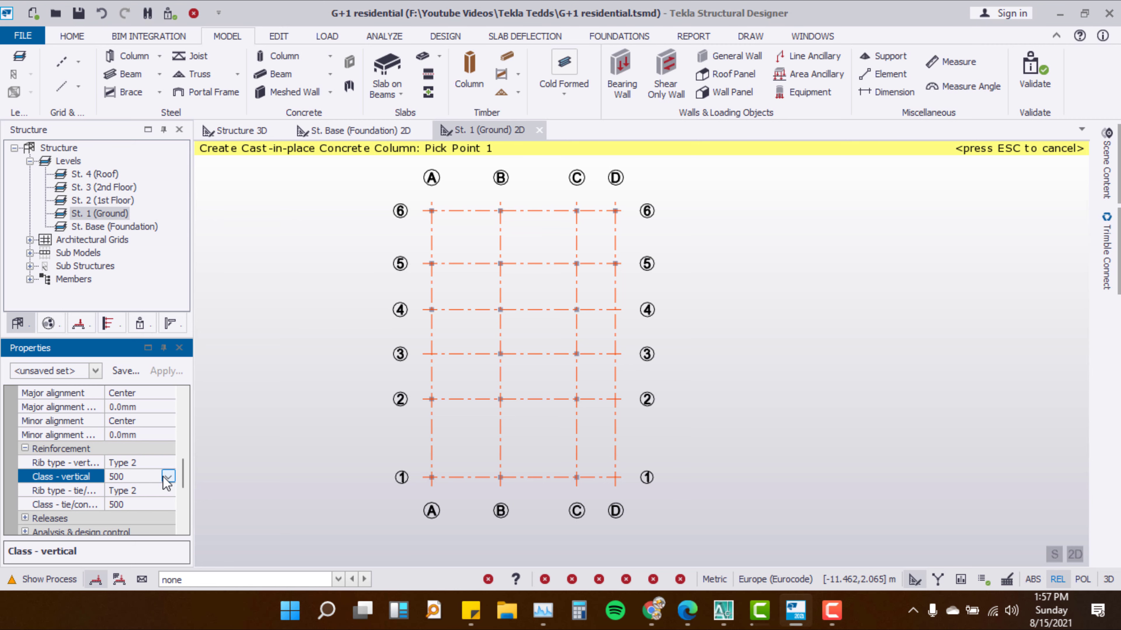
left_click(145, 463)
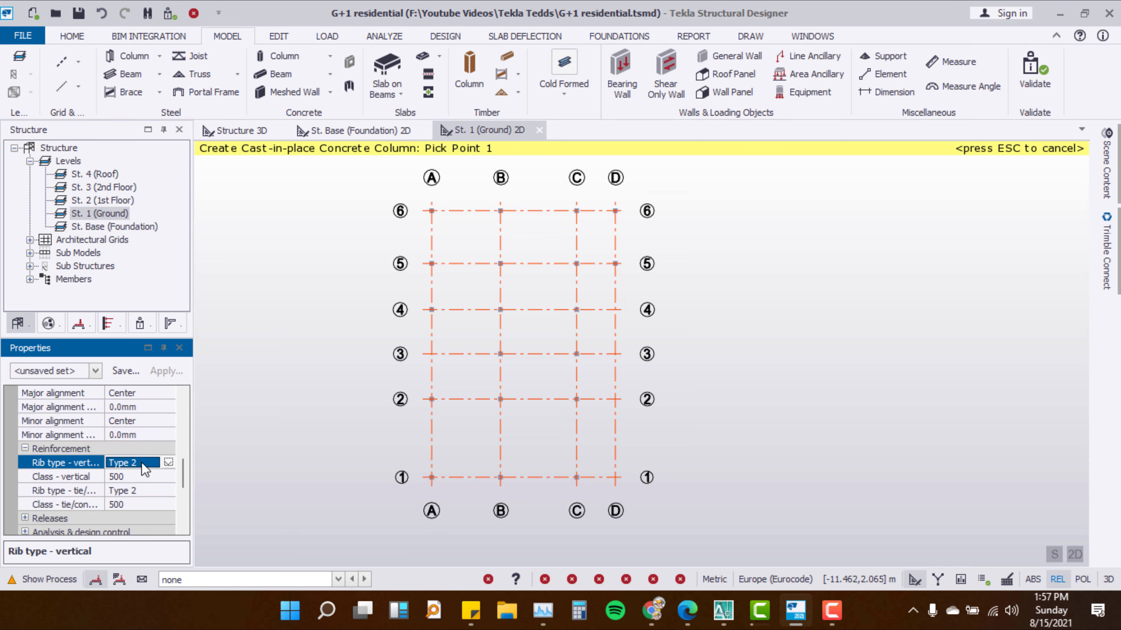
left_click(167, 463)
left_click(149, 506)
Change the column nominal cover from 35 to 25 mm
scroll(111, 498, "down", 2)
scroll(113, 498, "down", 2)
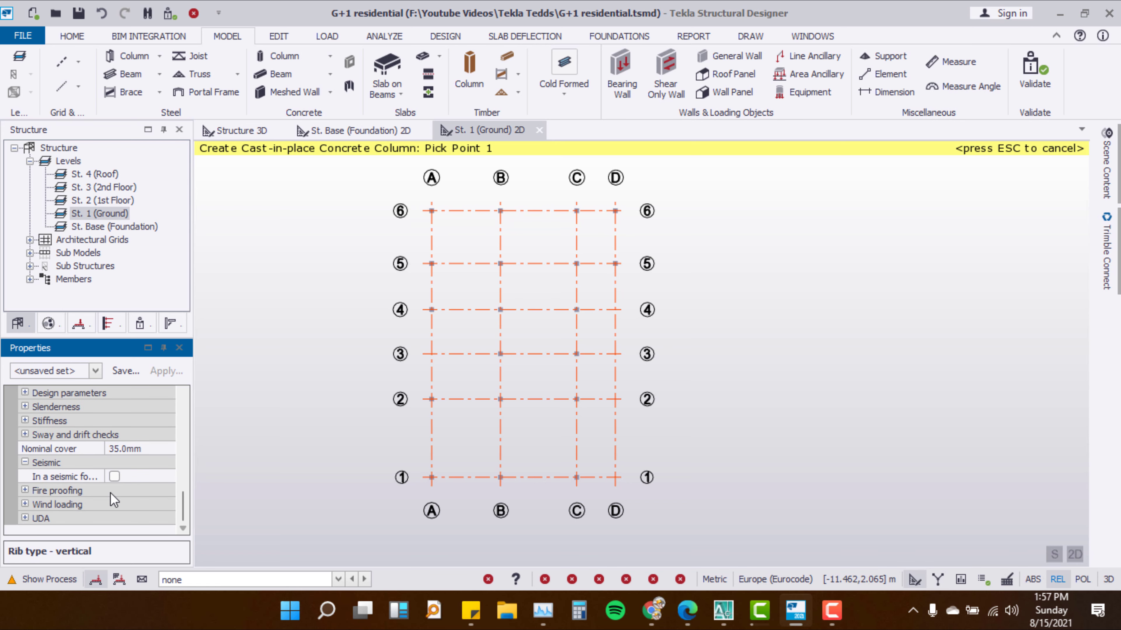
scroll(110, 493, "up", 5)
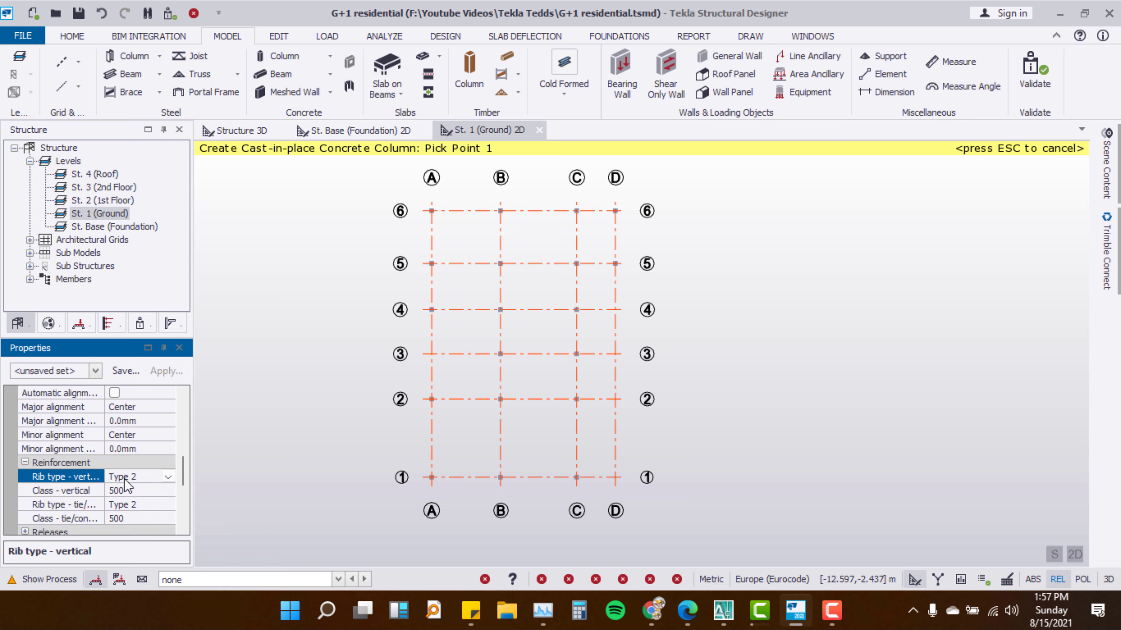
scroll(125, 478, "down", 2)
scroll(146, 464, "down", 2)
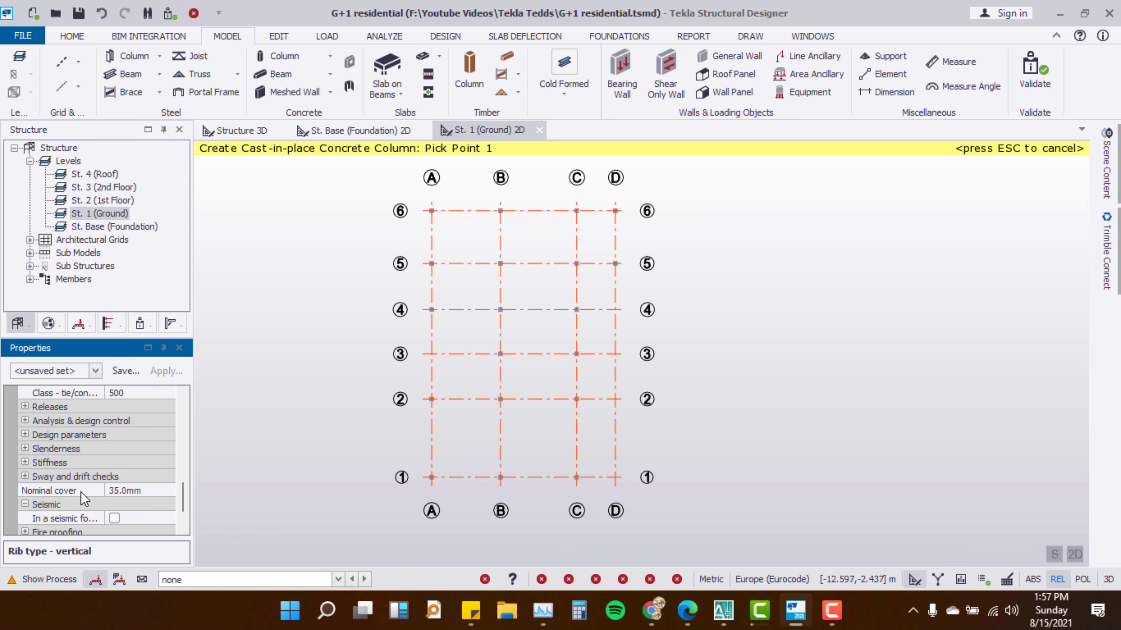
left_click(129, 493)
type("25")
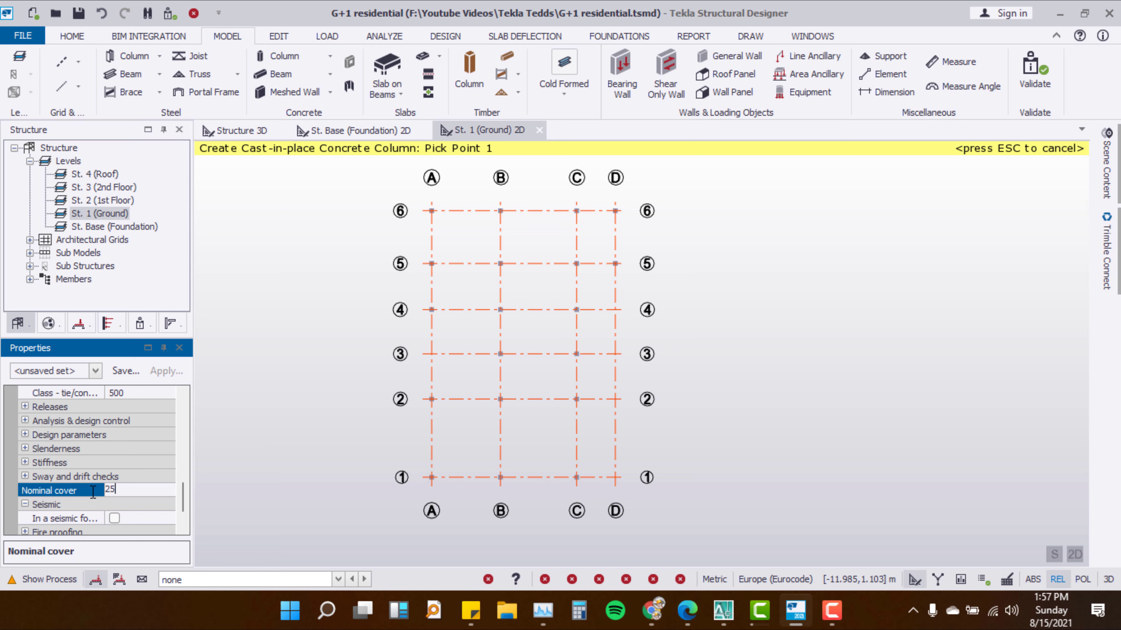
key("Return")
scroll(437, 214, "up", 3)
scroll(436, 208, "up", 1)
scroll(435, 219, "down", 2)
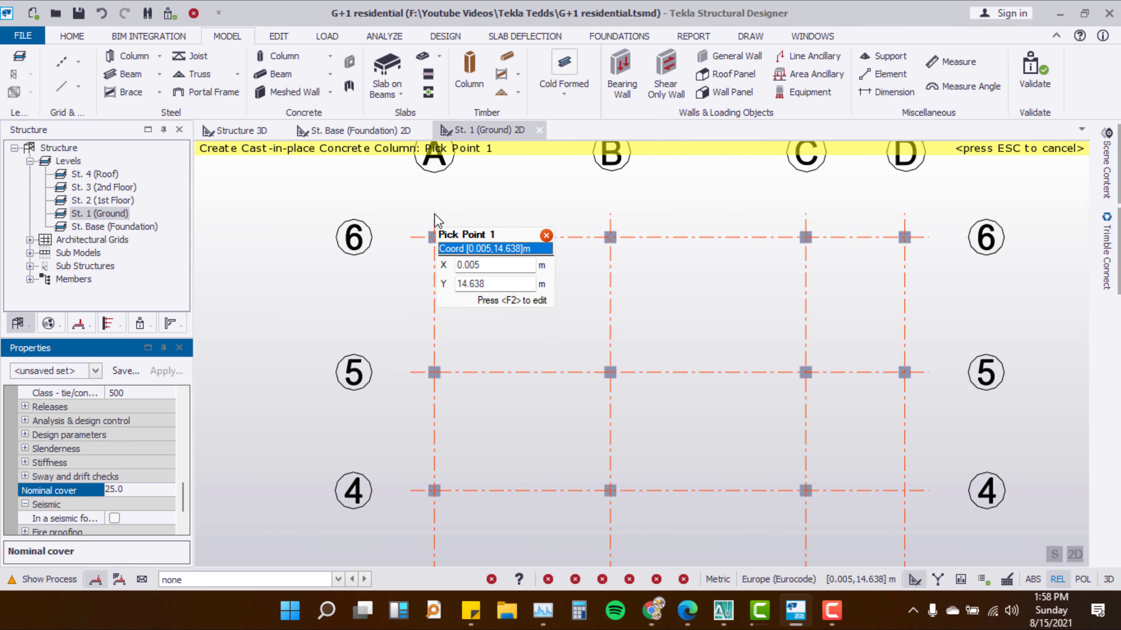
scroll(435, 219, "down", 1)
scroll(434, 219, "down", 1)
scroll(434, 219, "down", 1)
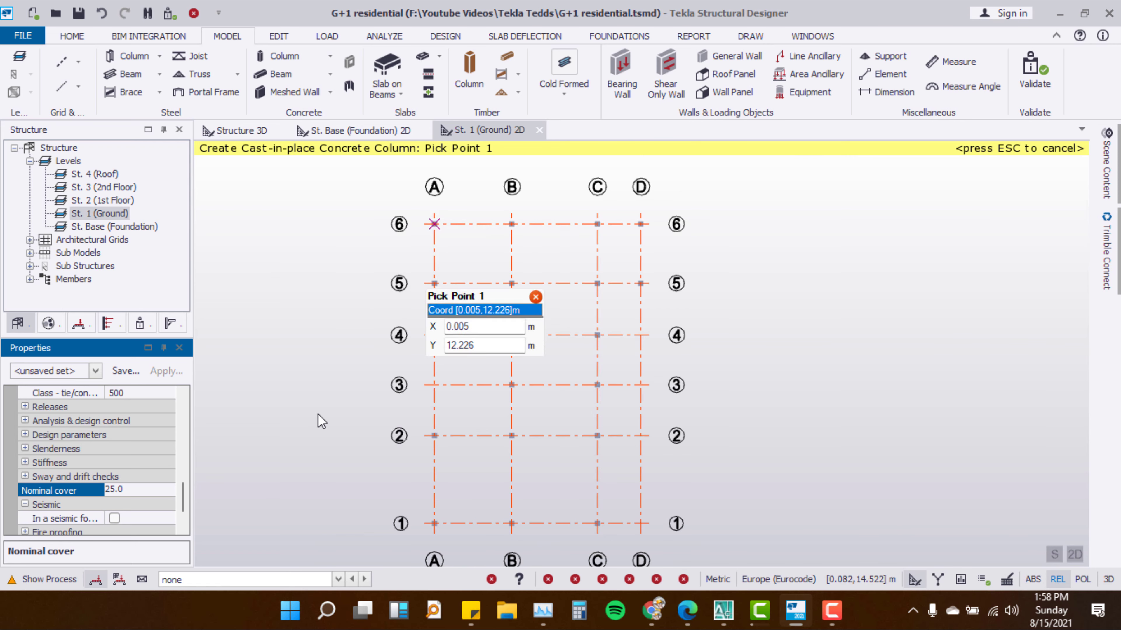
scroll(388, 468, "up", 1)
scroll(488, 355, "down", 2)
scroll(294, 400, "up", 1)
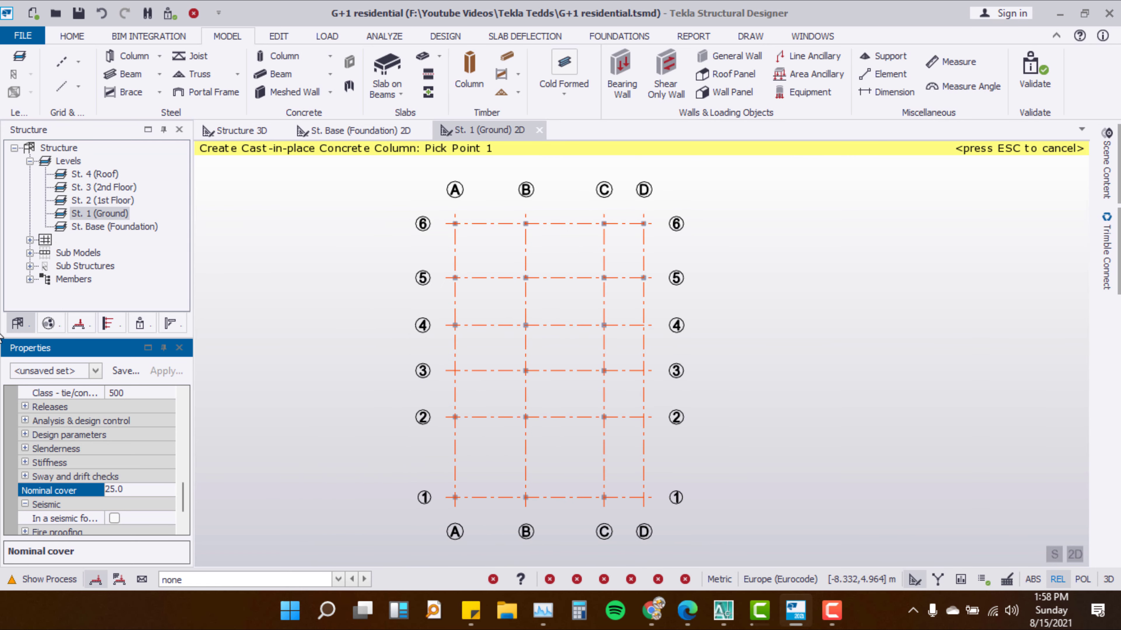
Start the cast-in-place concrete Beam command and set its concrete class to C-25
left_click(279, 75)
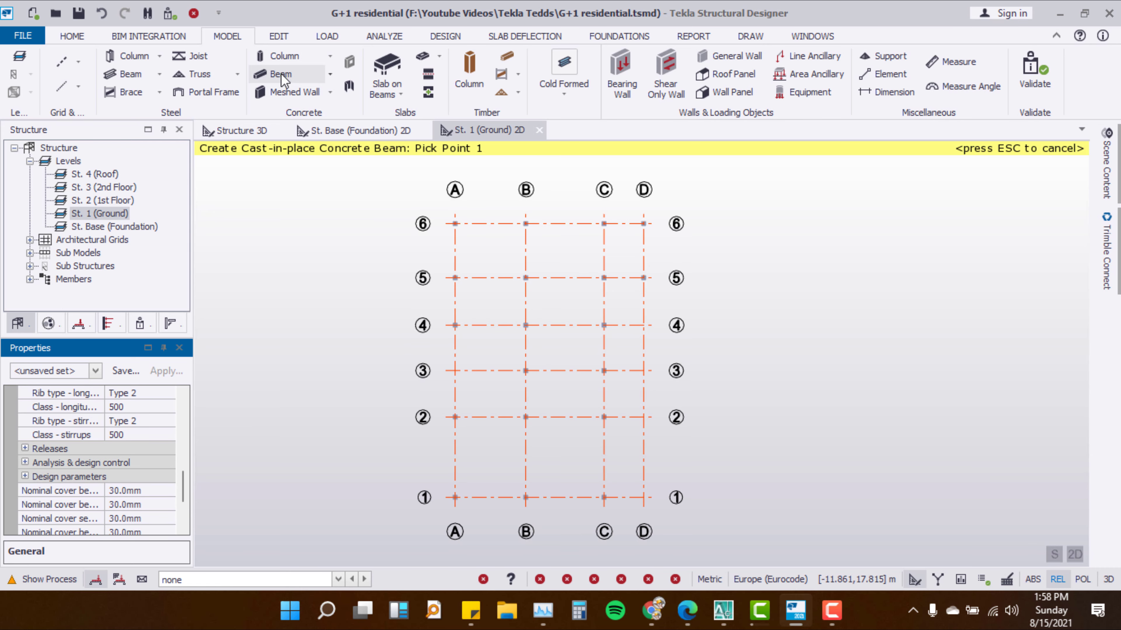
left_click_drag(182, 488, 181, 398)
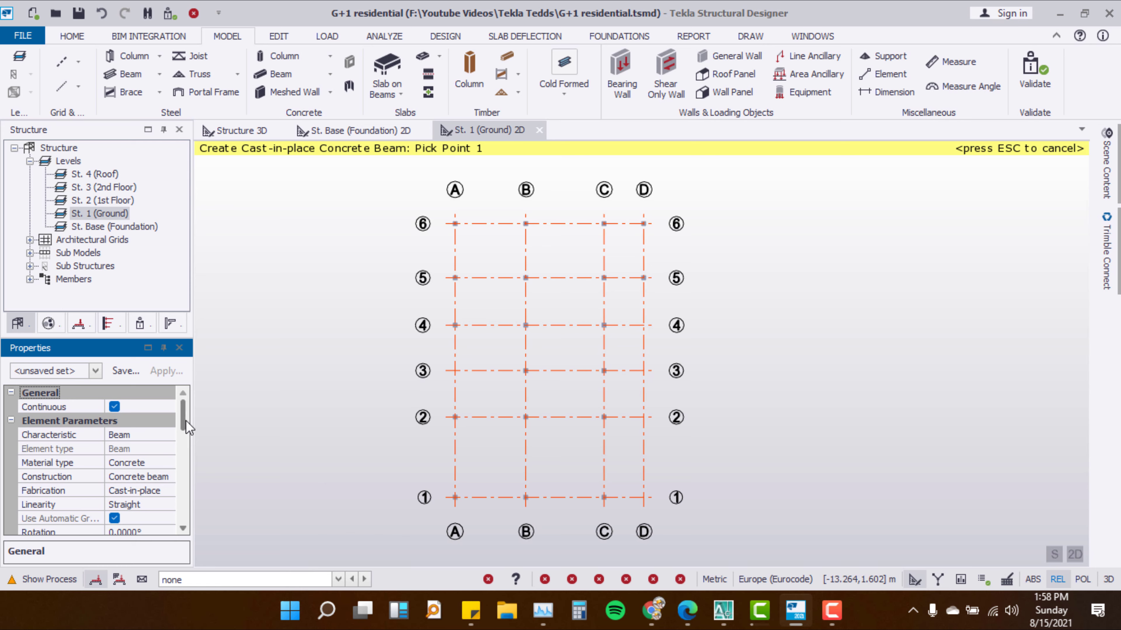
left_click_drag(185, 420, 184, 451)
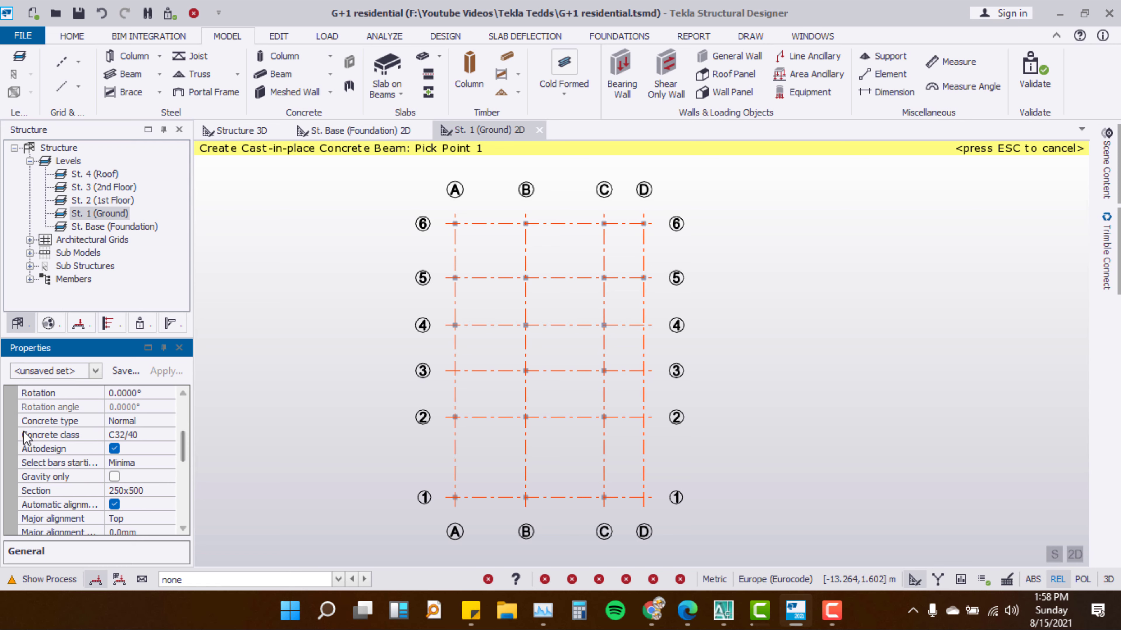
left_click(173, 434)
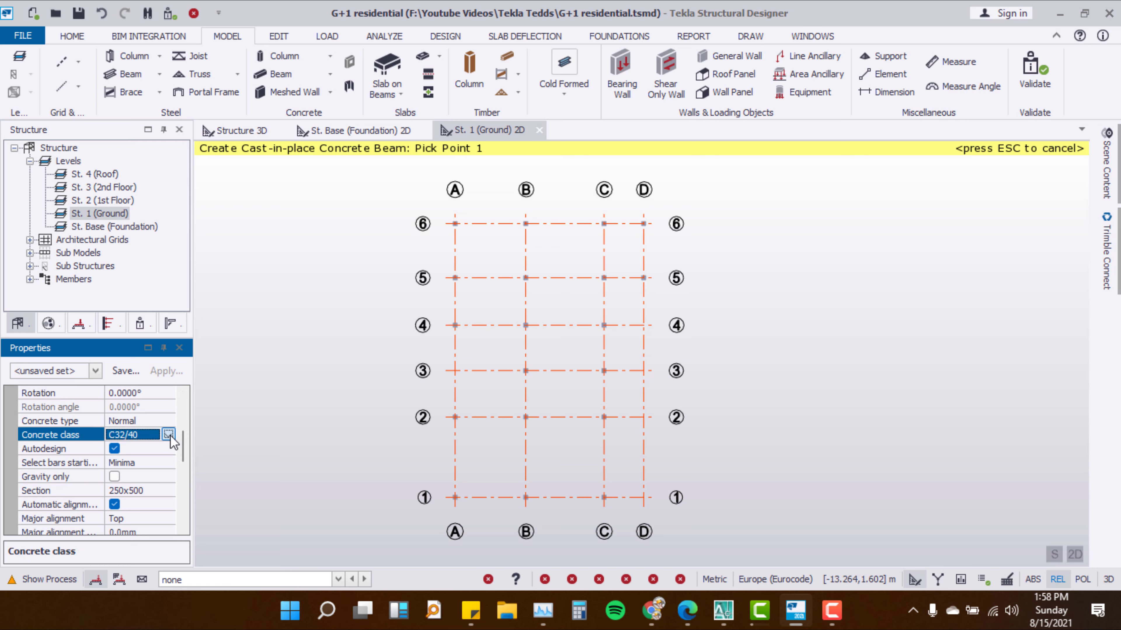
left_click(168, 434)
scroll(134, 341, "down", 2)
scroll(133, 348, "down", 2)
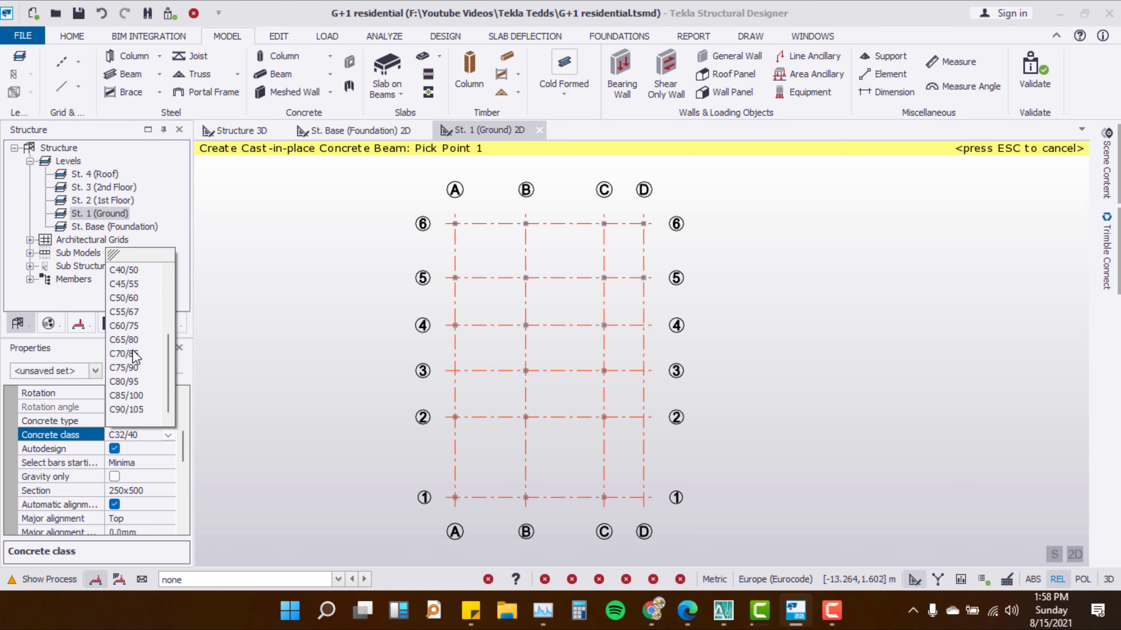
scroll(130, 366, "up", 2)
scroll(129, 380, "up", 2)
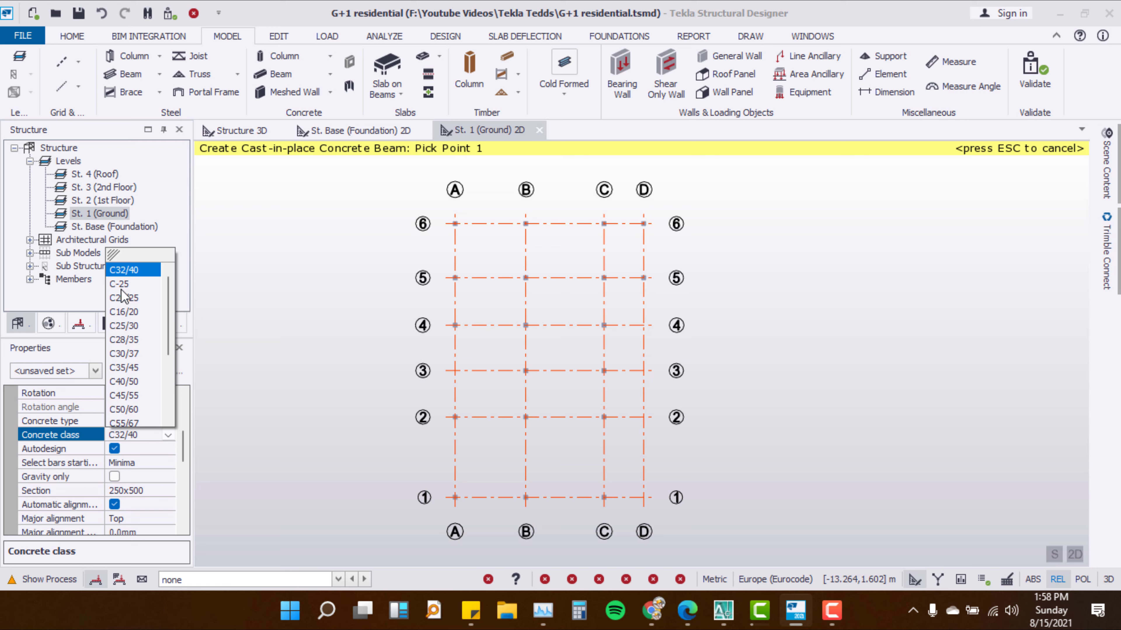
left_click(128, 285)
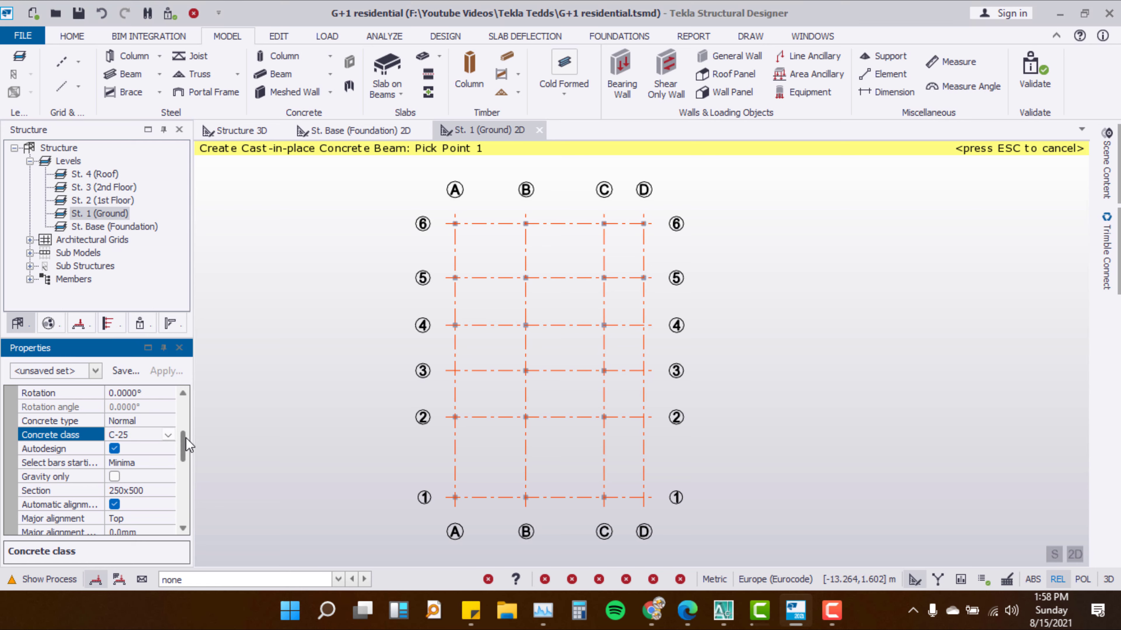
Open the 250x500 beam section for editing via <New\Edit...>
scroll(186, 441, "down", 1)
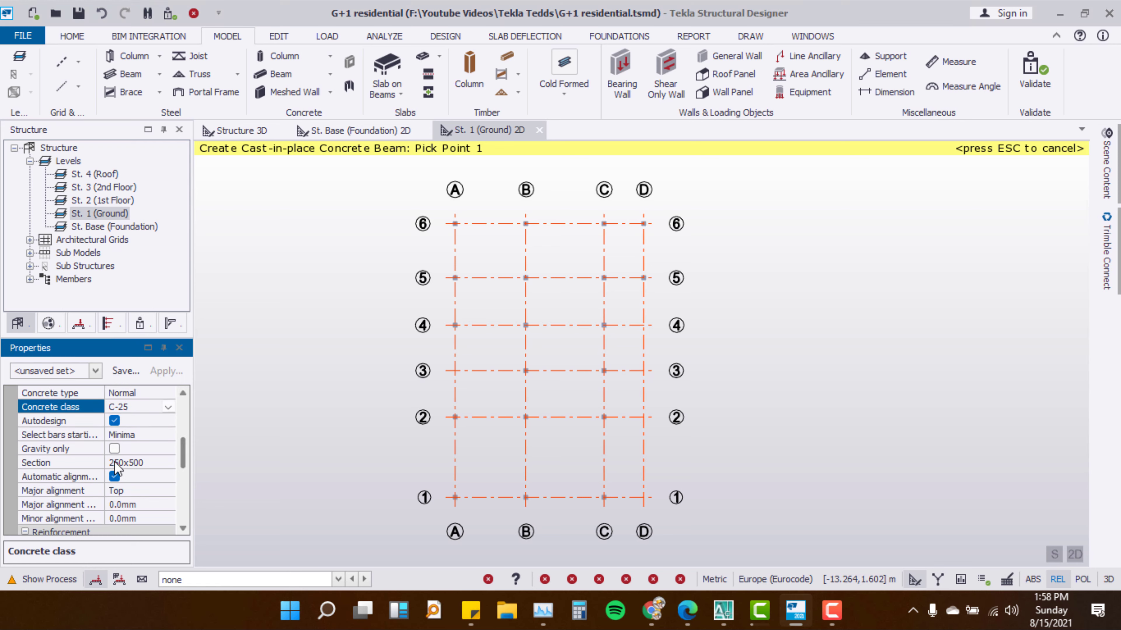
left_click(162, 467)
left_click(168, 463)
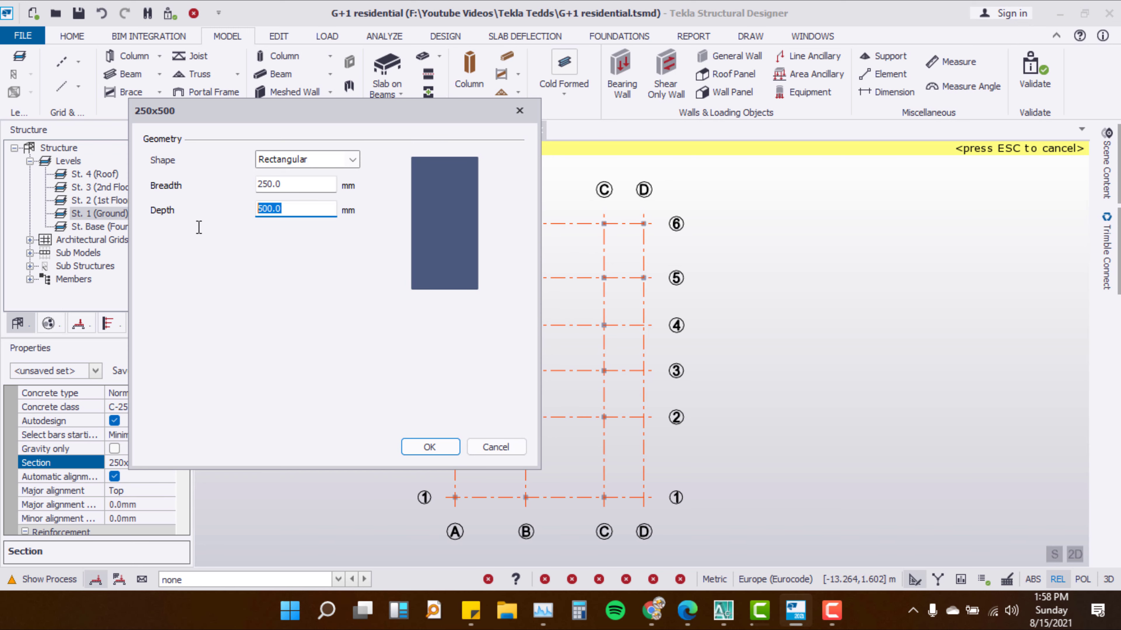
Change the beam section depth to 300, making it 250x300
type("300")
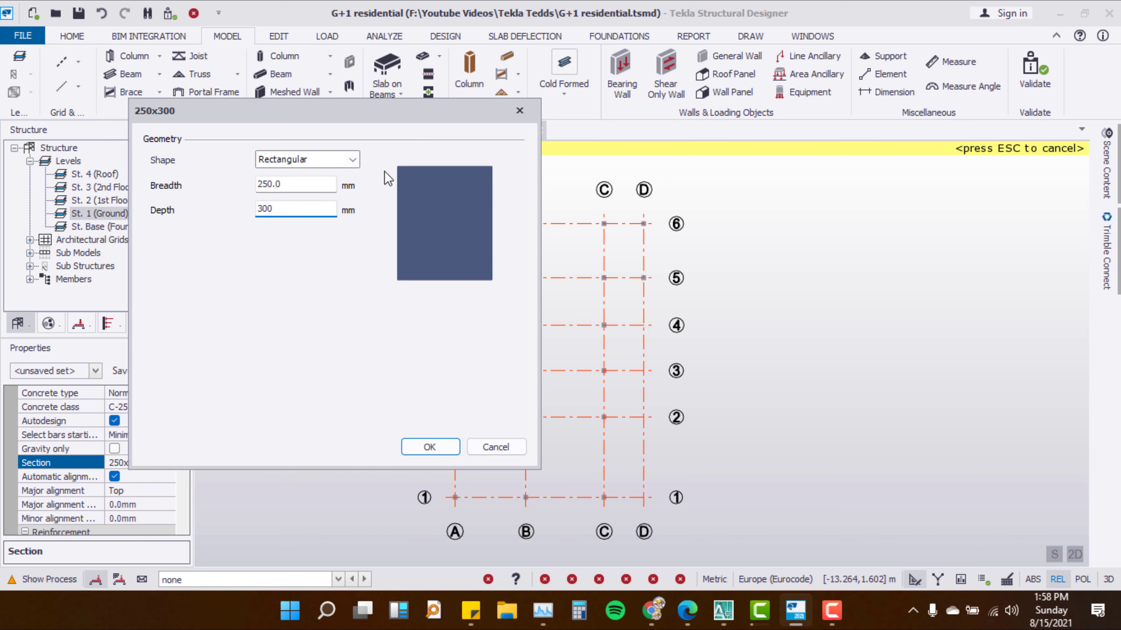
left_click(428, 447)
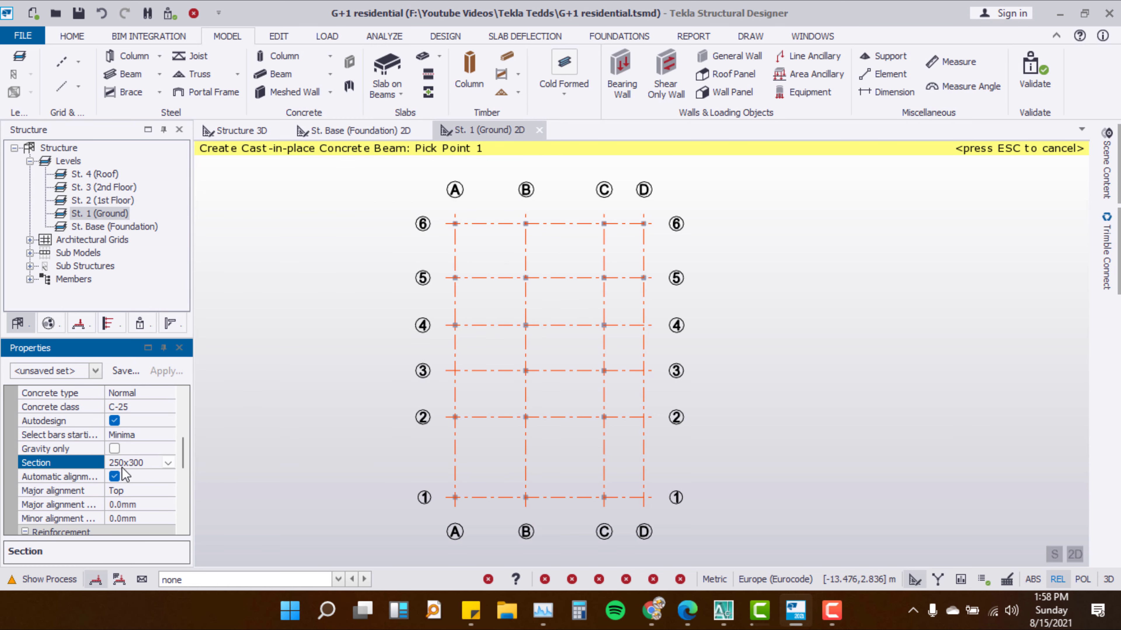
left_click_drag(180, 454, 191, 480)
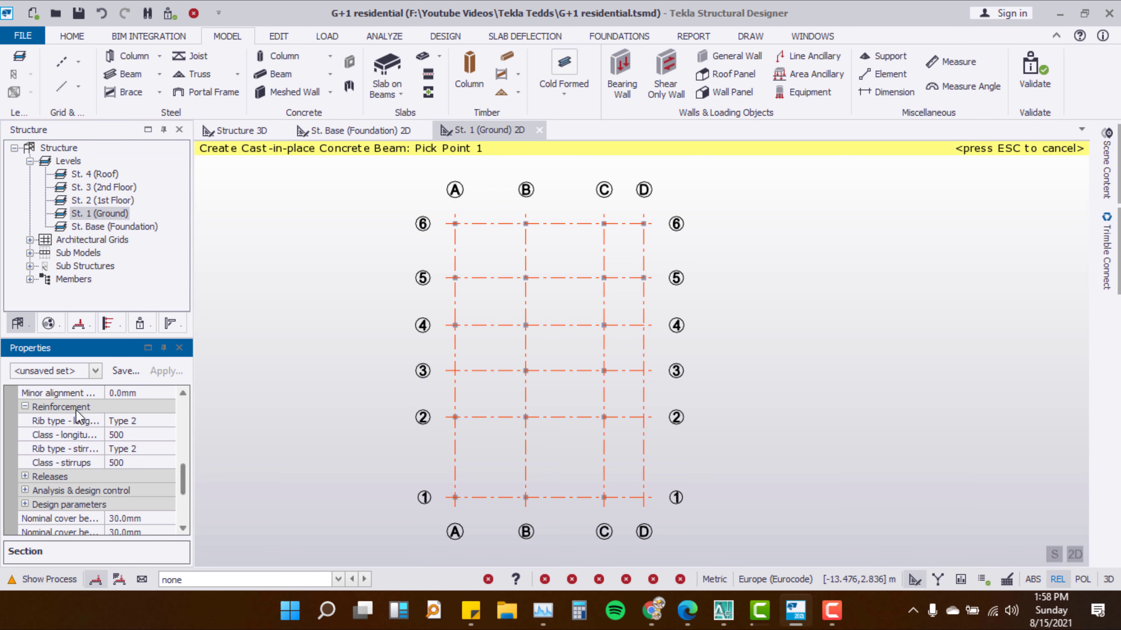
left_click_drag(186, 485, 186, 498)
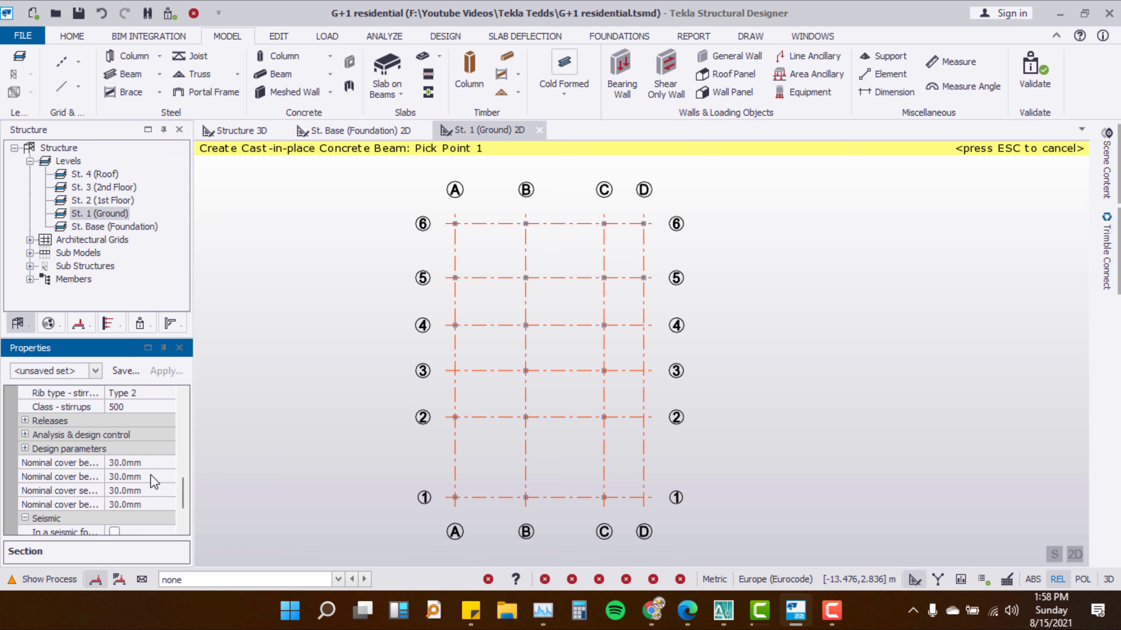
Set the beam top, bottom, side and end nominal covers to 25 mm
left_click(153, 464)
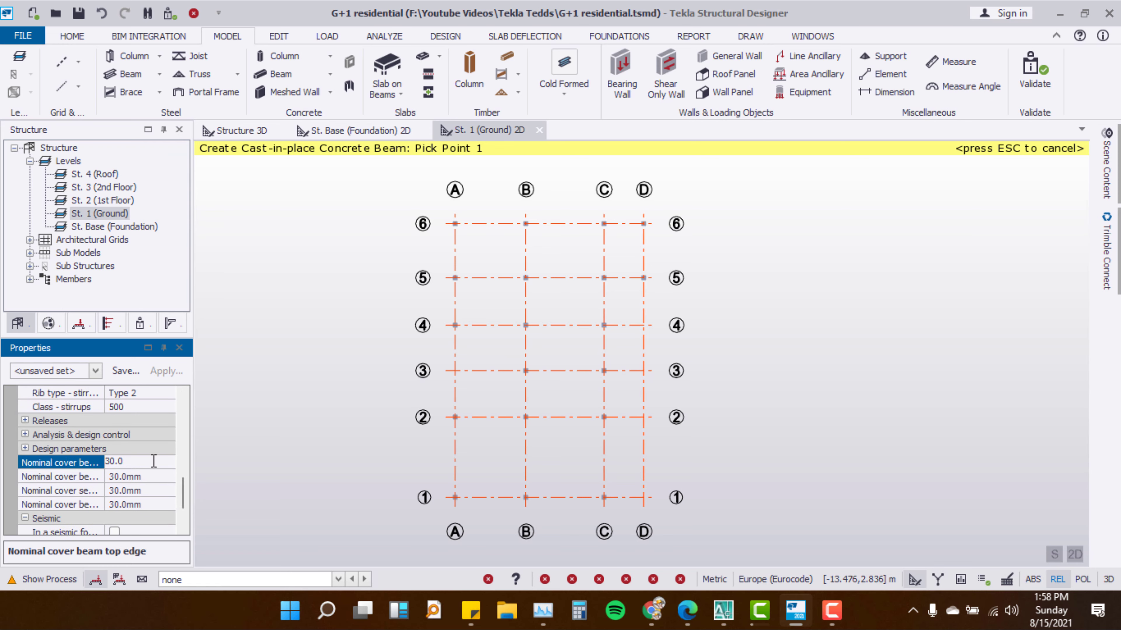
left_click(152, 464)
type("25")
left_click(153, 477)
key("BackSpace")
key("BackSpace")
key("BackSpace")
type("25")
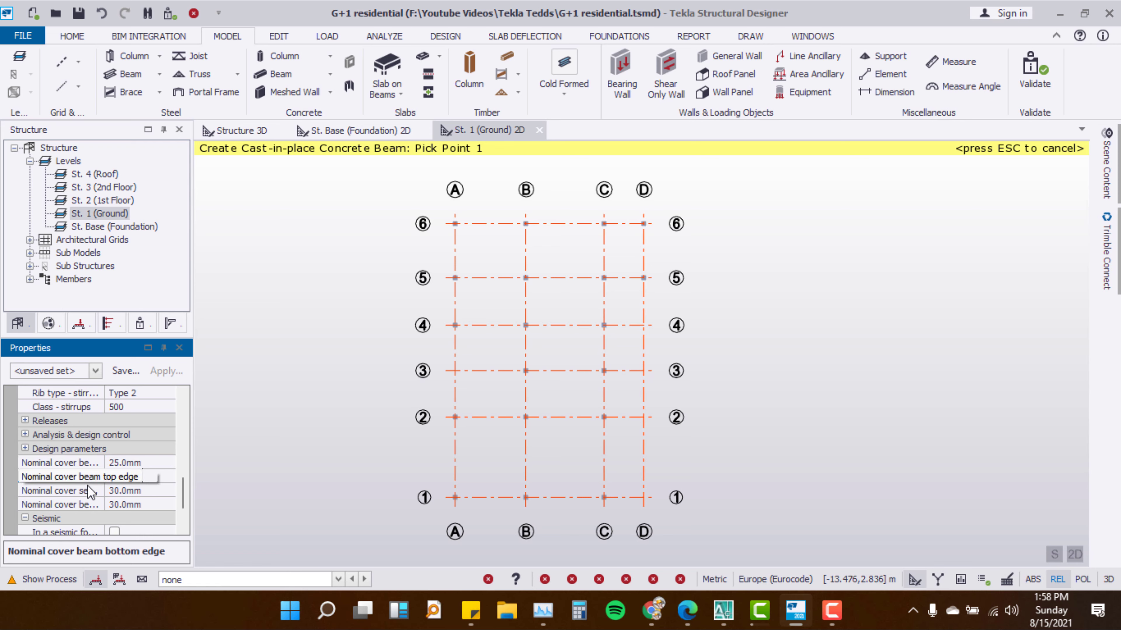
left_click(153, 490)
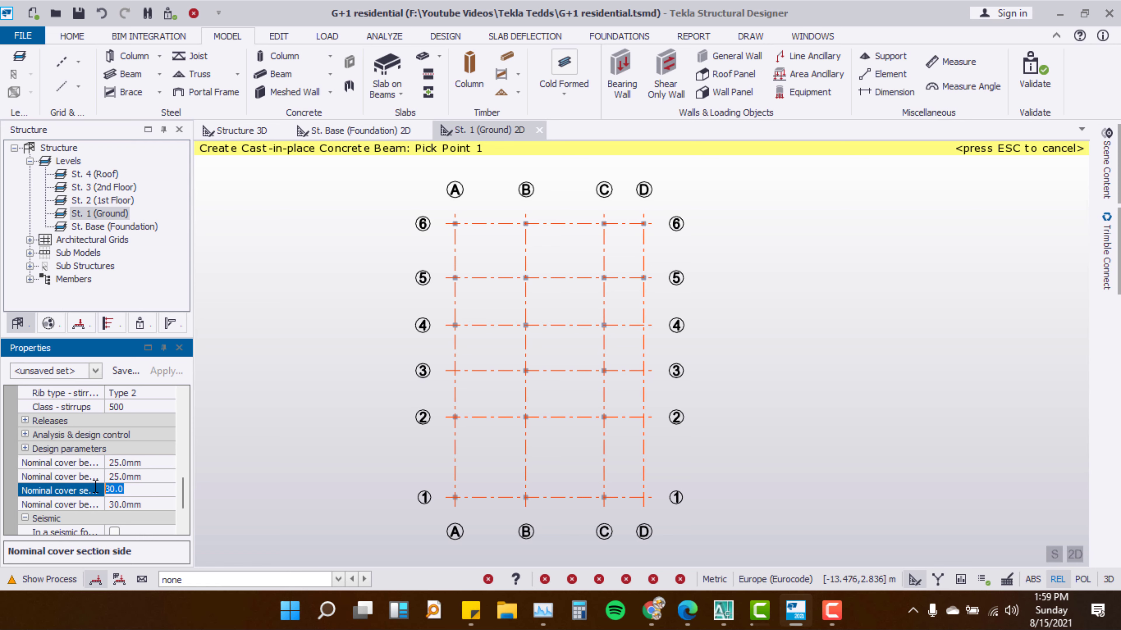
type("25")
left_click(153, 504)
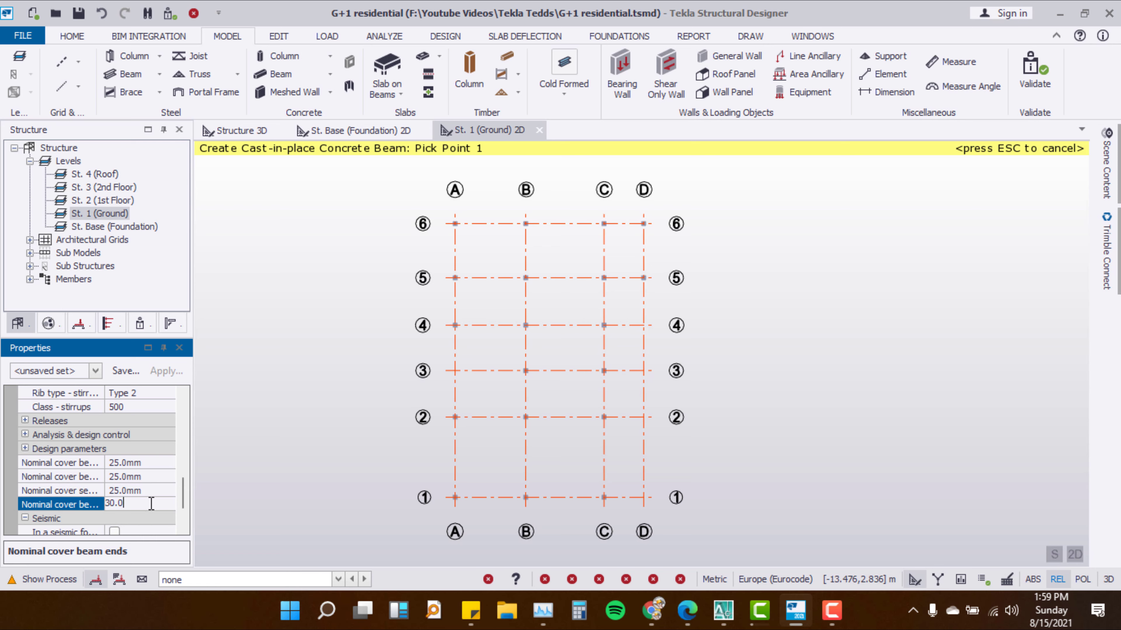
type("25")
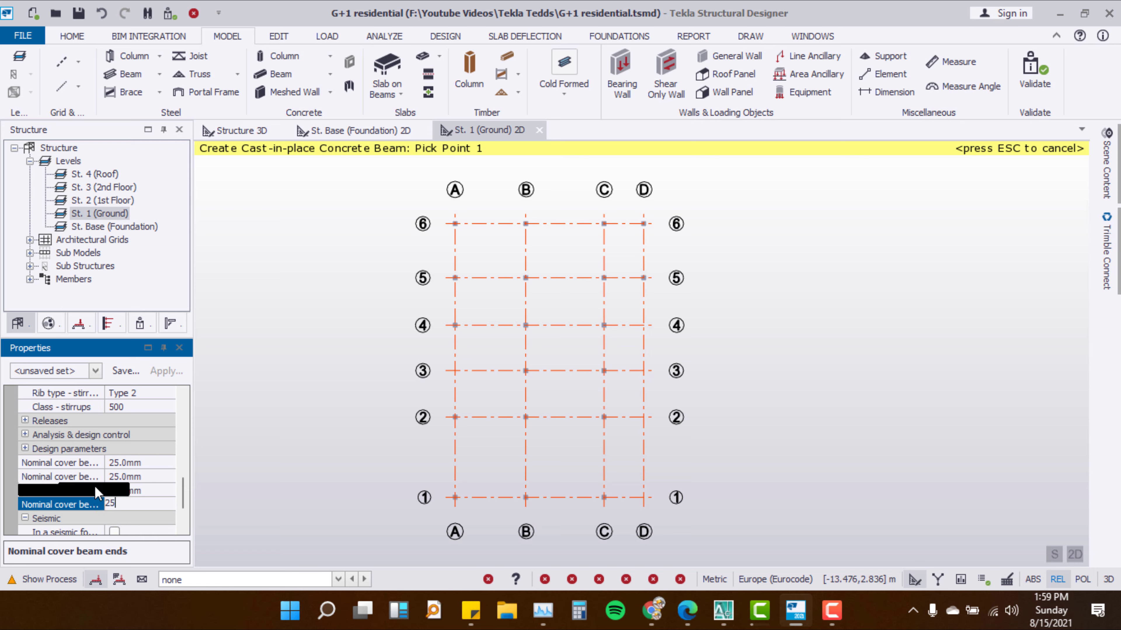
left_click(125, 463)
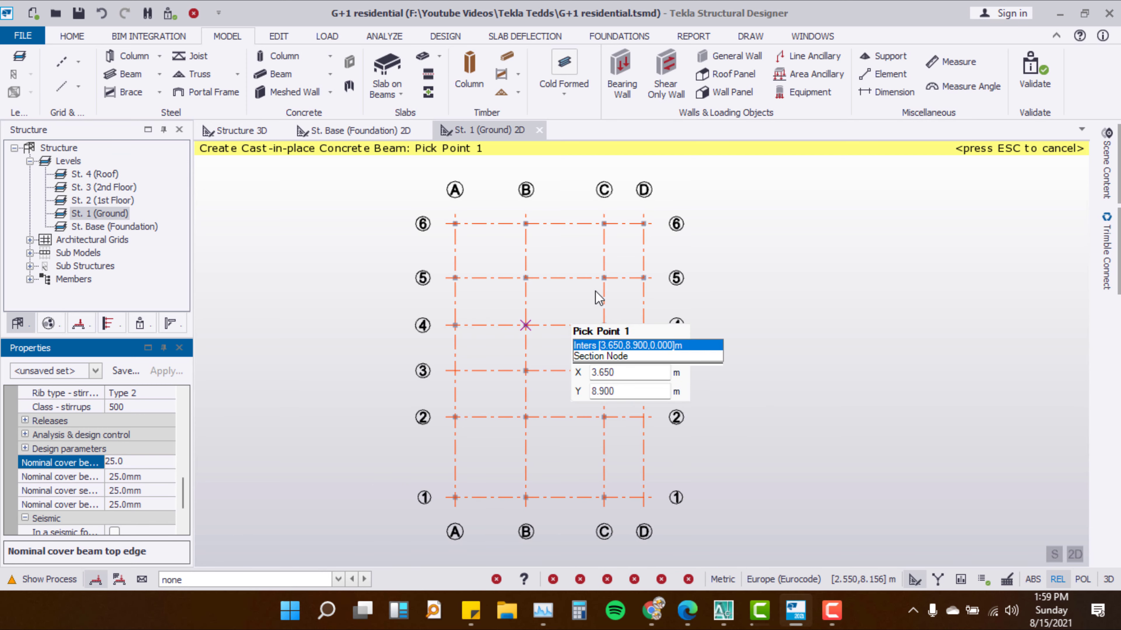
Add a ground-level concrete beam along gridline 6 between C and D
left_click_drag(184, 501, 184, 417)
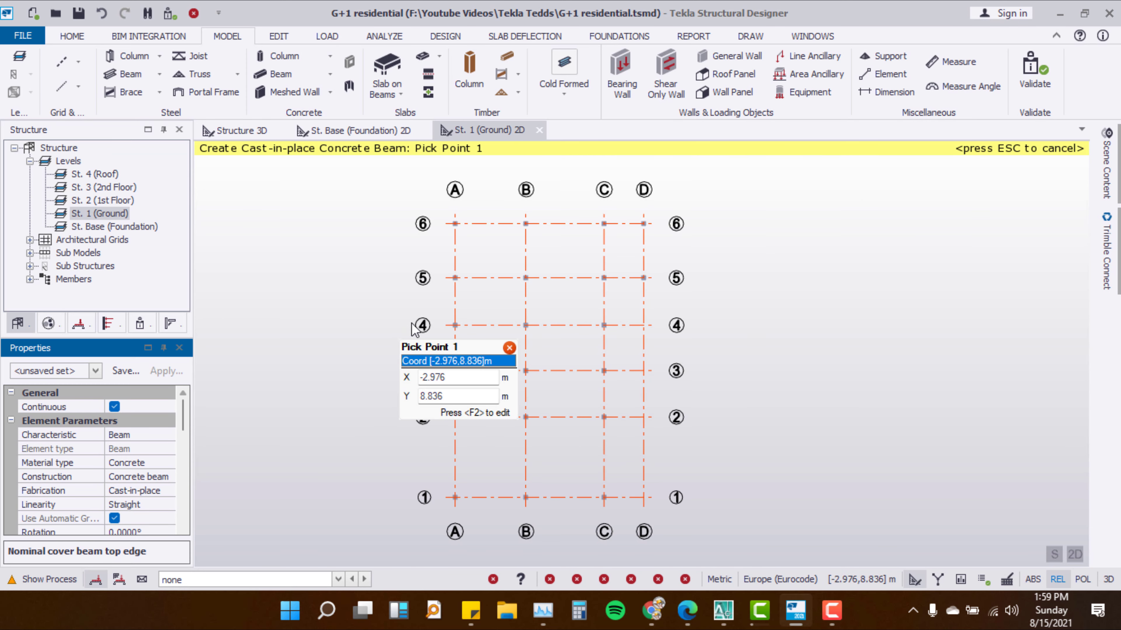
scroll(514, 221, "up", 2)
scroll(518, 174, "up", 1)
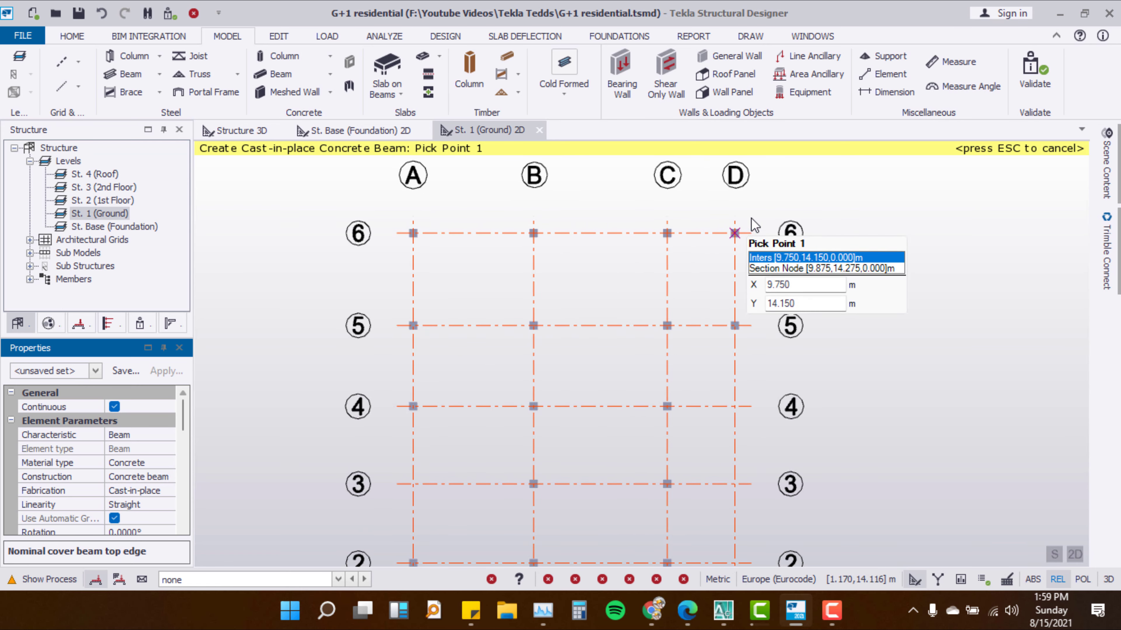
left_click_drag(756, 212, 400, 264)
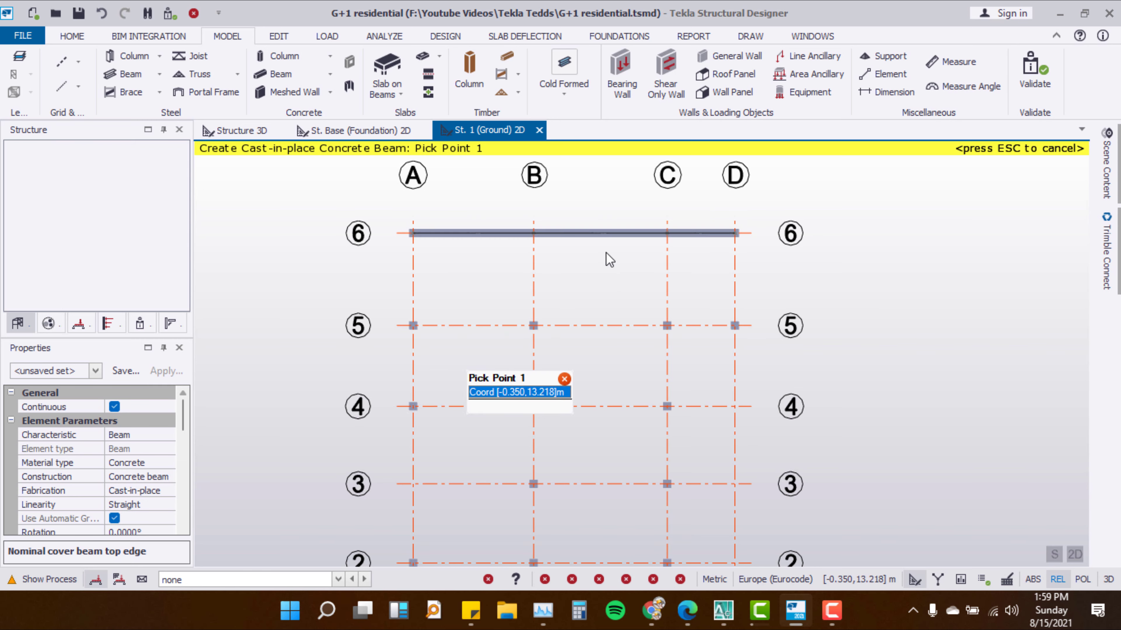
scroll(455, 195, "down", 1)
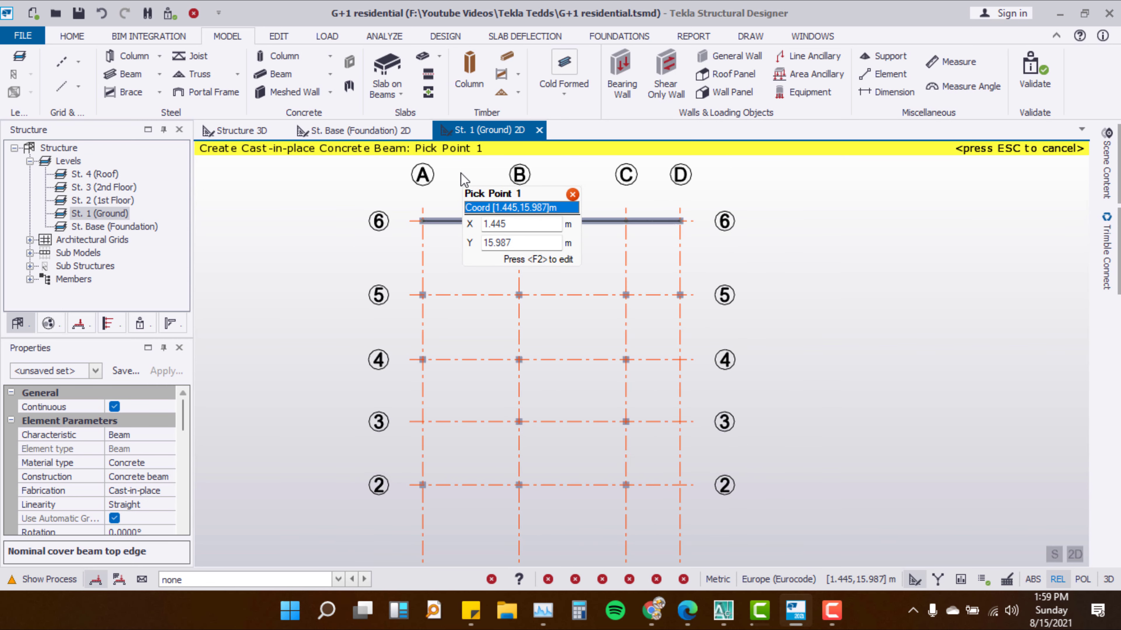
scroll(455, 195, "down", 1)
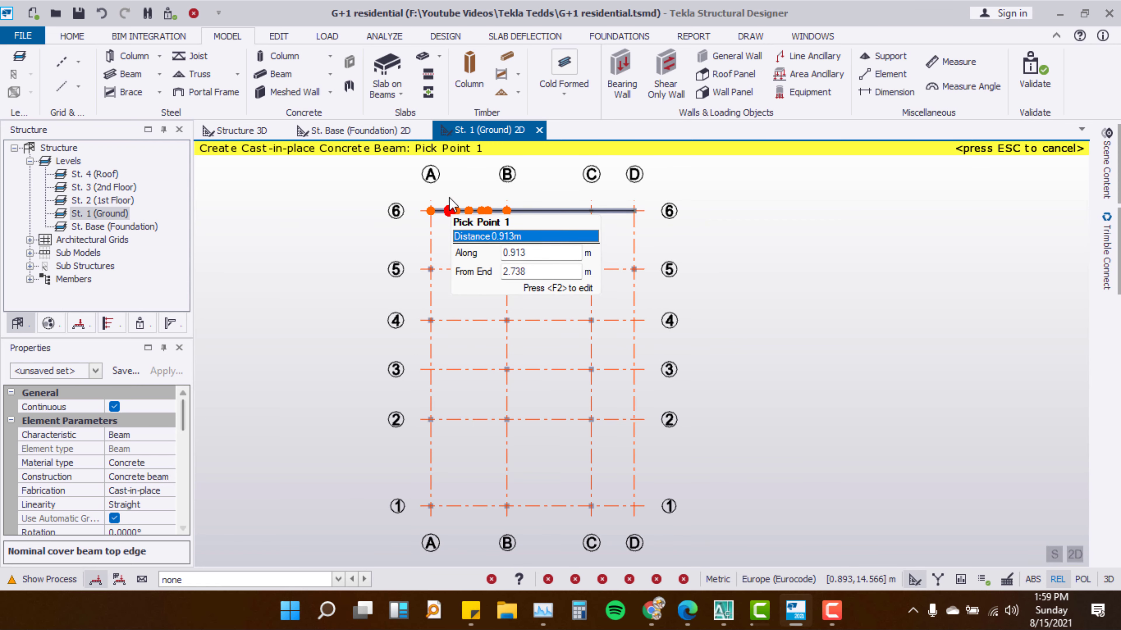
Add beams along gridline A (rows 6–1), row 5 (A–D), row 4 (A–C) and row 3 (B–C)
left_click_drag(446, 190, 417, 516)
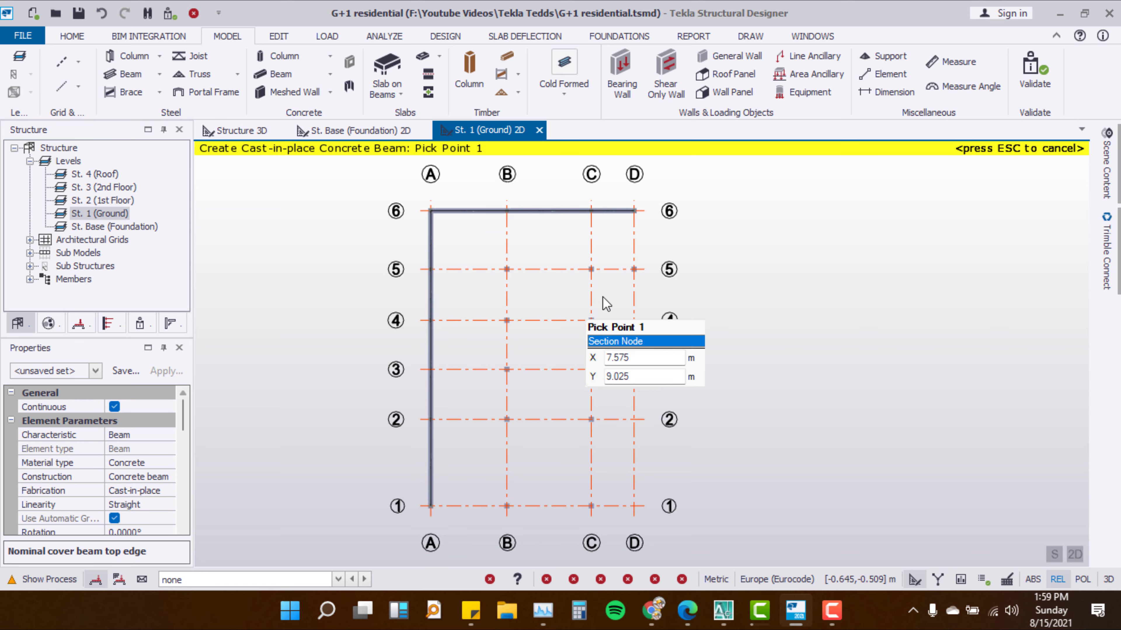
left_click_drag(652, 251, 414, 280)
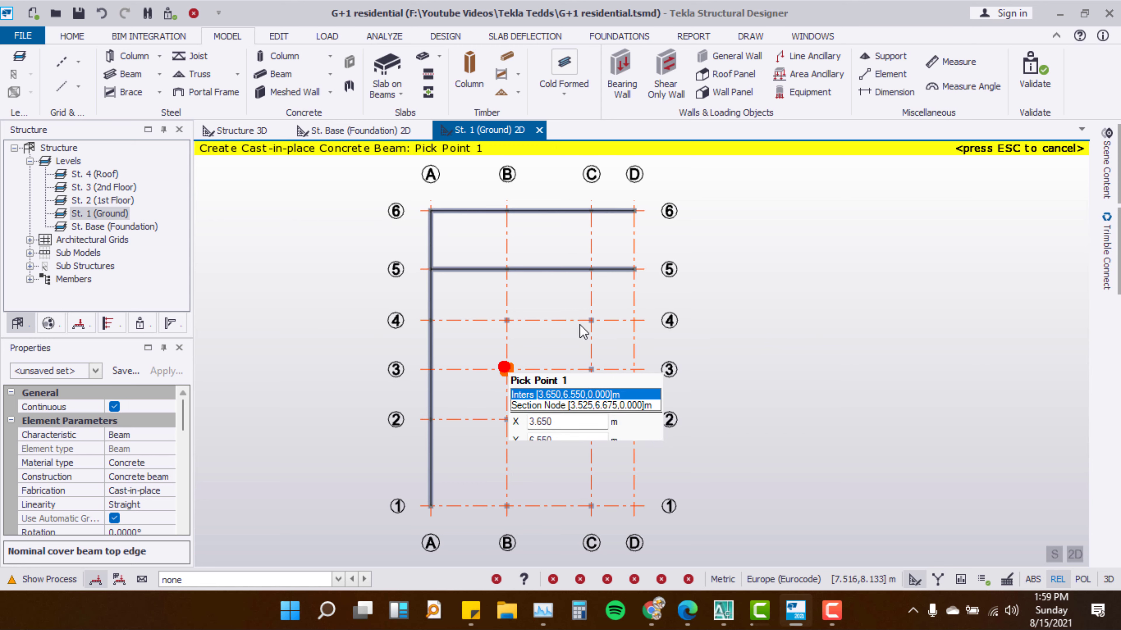
left_click_drag(611, 295, 417, 335)
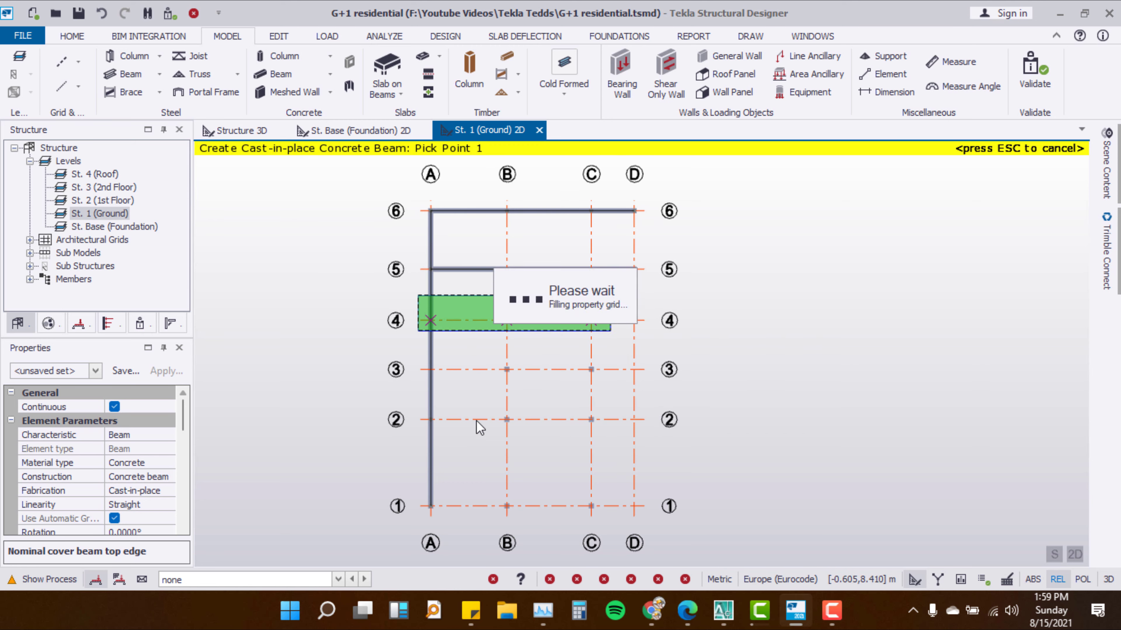
left_click_drag(606, 348, 447, 381)
Add beams along rows 2 and 1 (A–C) and gridline B from row 6 to 1
scroll(454, 393, "up", 2)
scroll(454, 388, "up", 1)
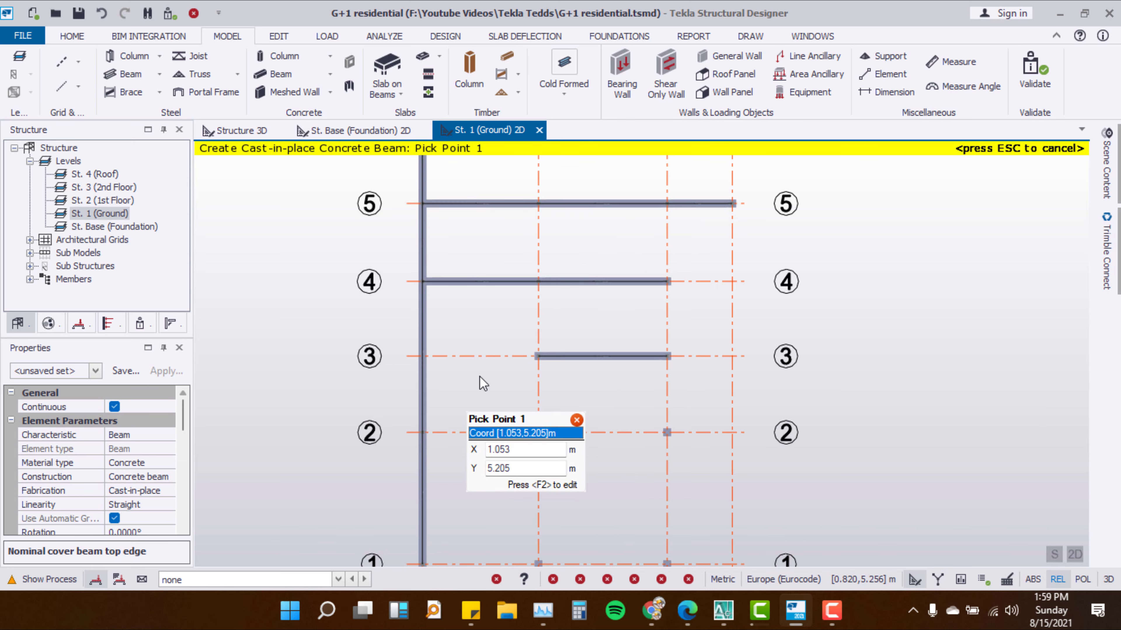
scroll(441, 376, "up", 1)
scroll(468, 309, "down", 1)
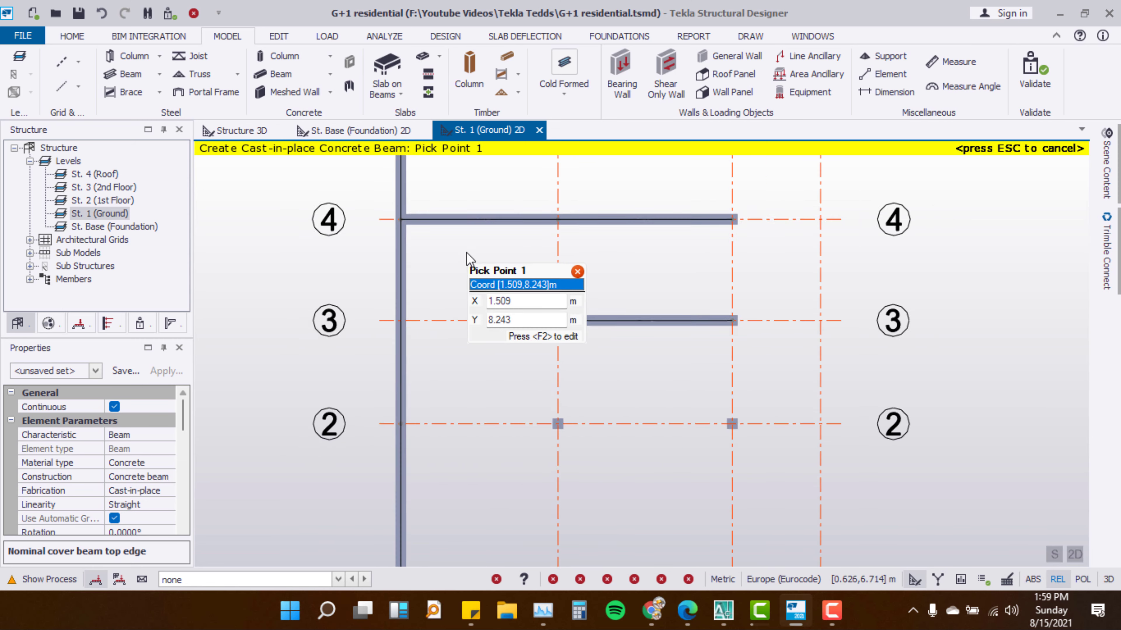
scroll(472, 274, "down", 2)
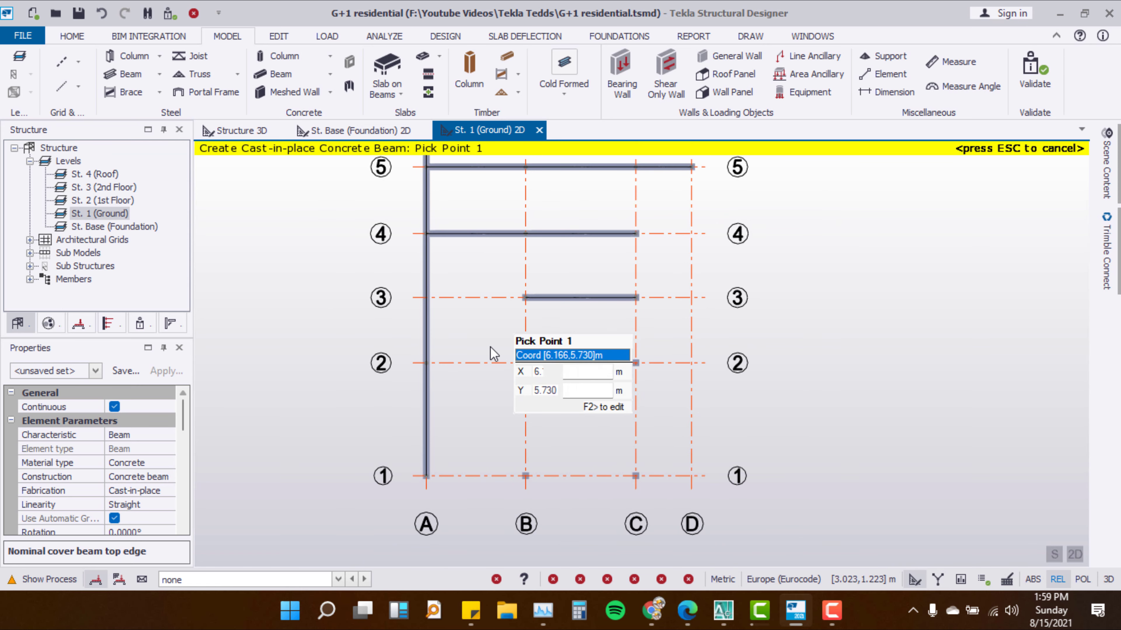
left_click_drag(652, 347, 404, 382)
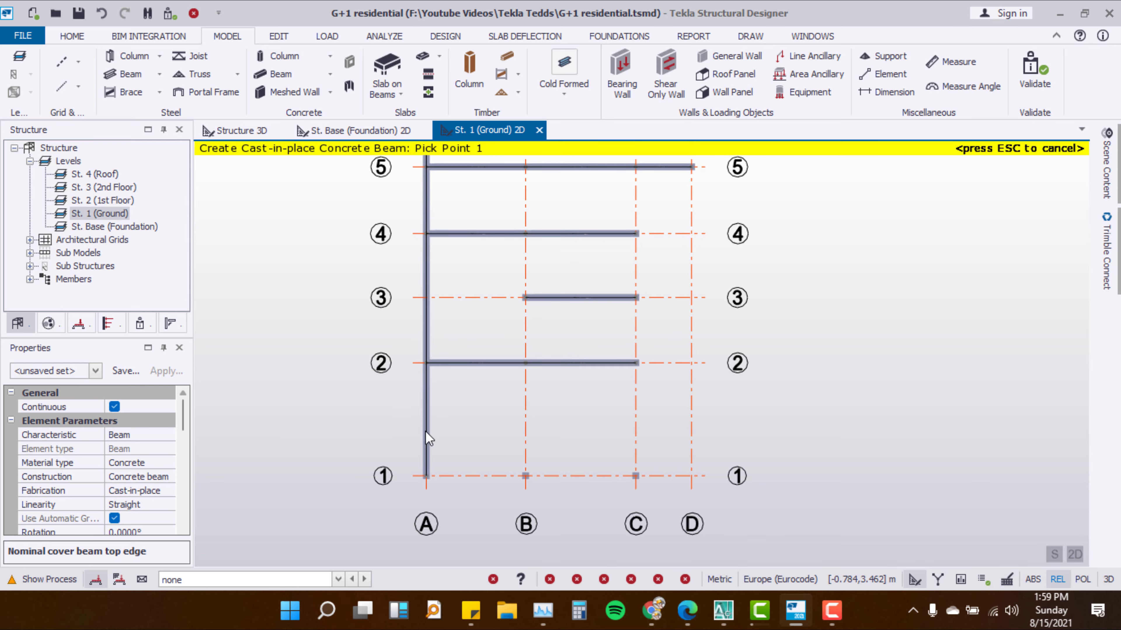
left_click_drag(651, 450, 409, 495)
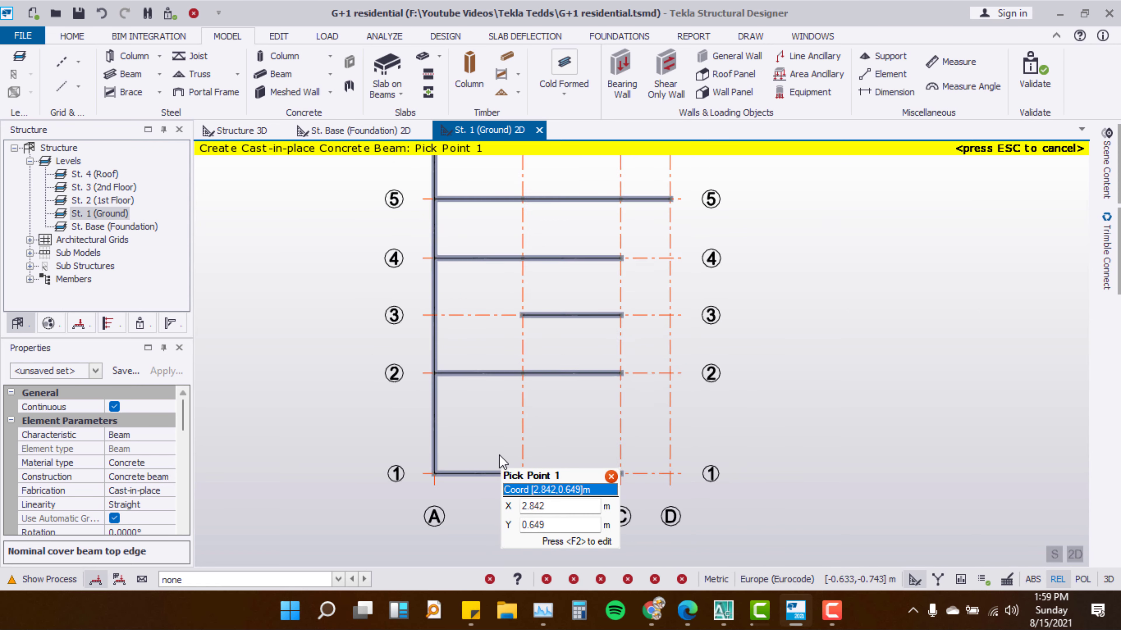
scroll(548, 456, "down", 2)
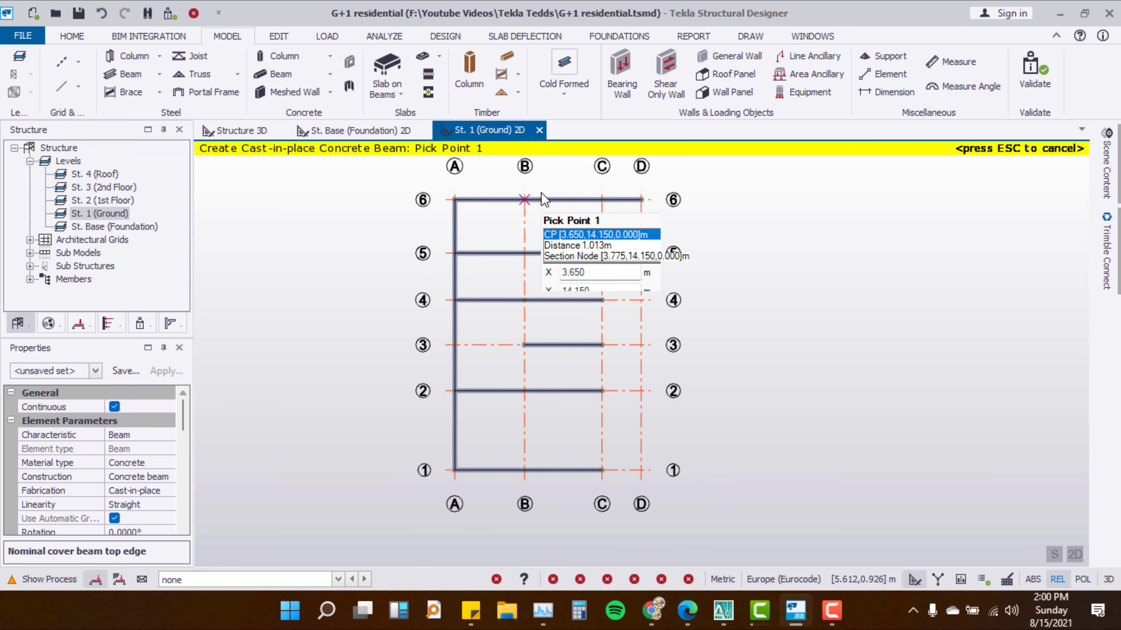
left_click_drag(542, 182, 512, 495)
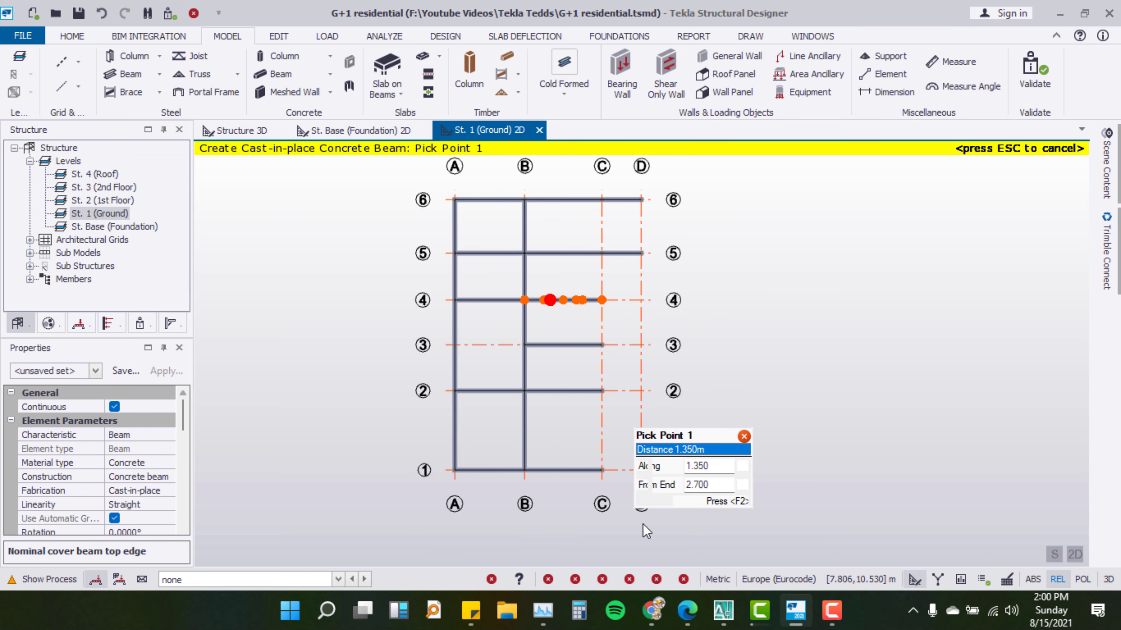
Switch to AutoCAD and zoom around the Abel G+2.dwg ground and first-floor plans
left_click(723, 611)
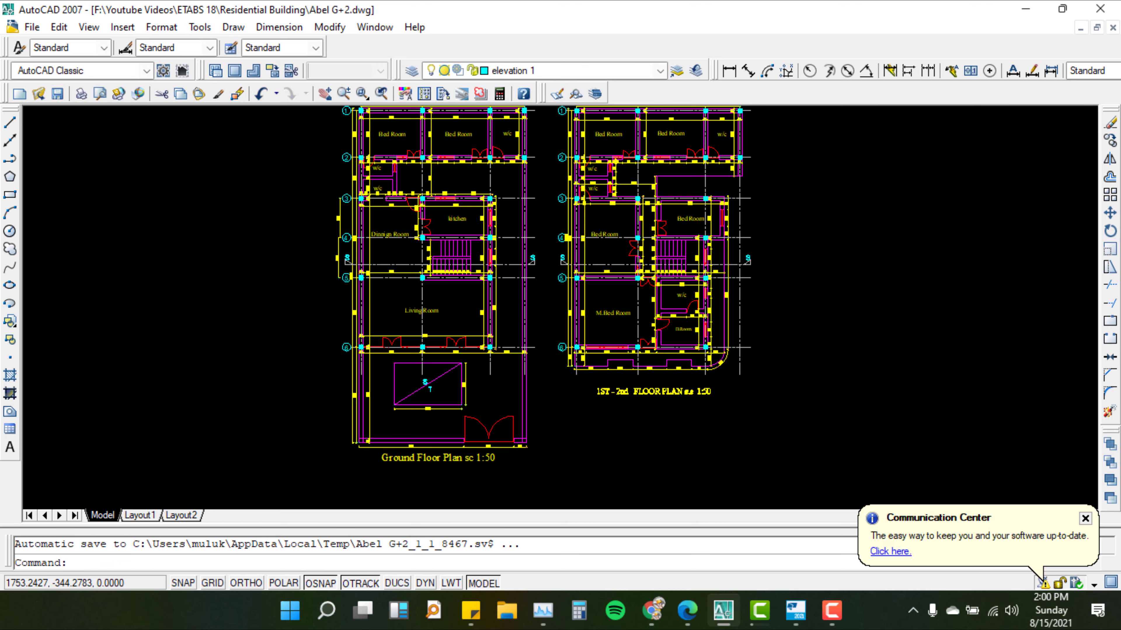
scroll(450, 249, "up", 1)
scroll(449, 249, "up", 4)
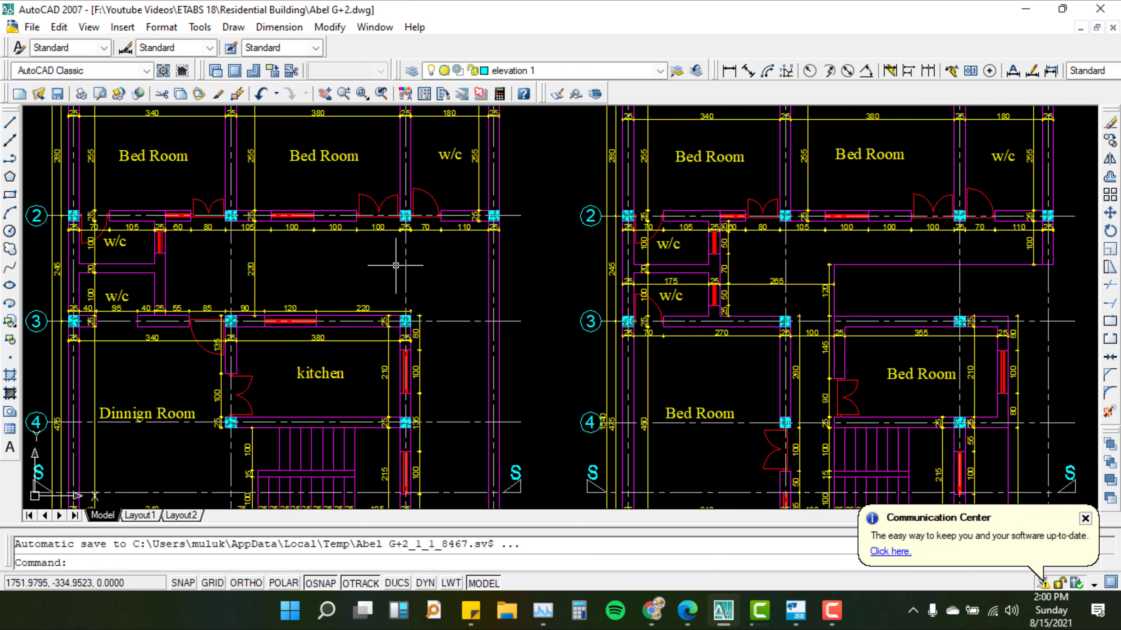
scroll(396, 265, "down", 2)
scroll(396, 266, "down", 2)
scroll(565, 248, "up", 3)
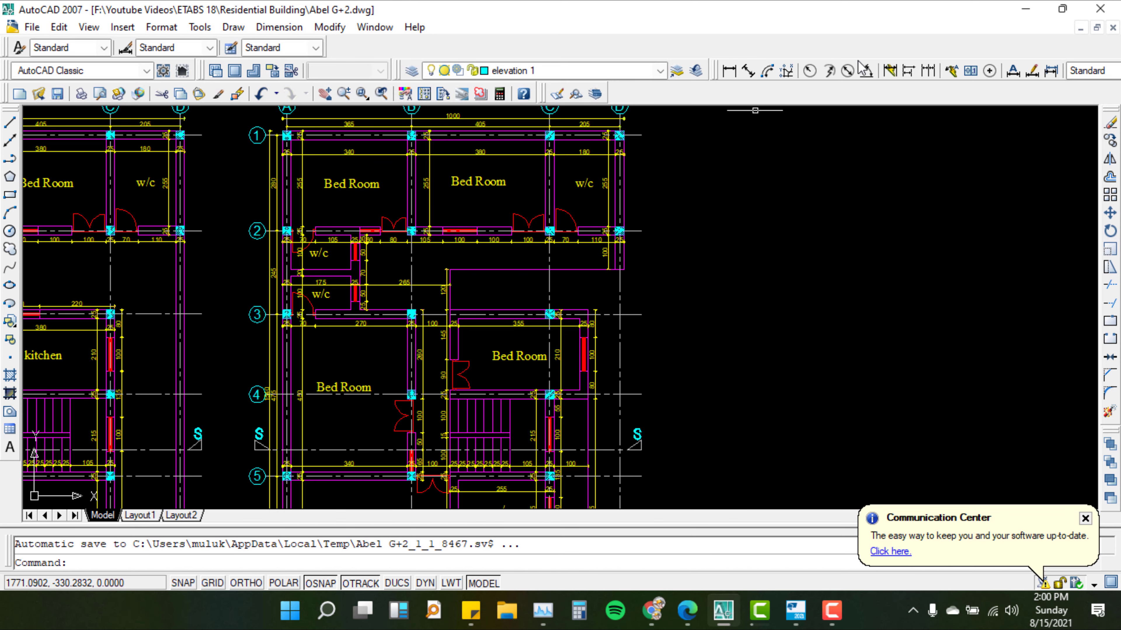
Back in Tekla, add ground beams along gridline C from row 6 down to row 2
left_click(1025, 9)
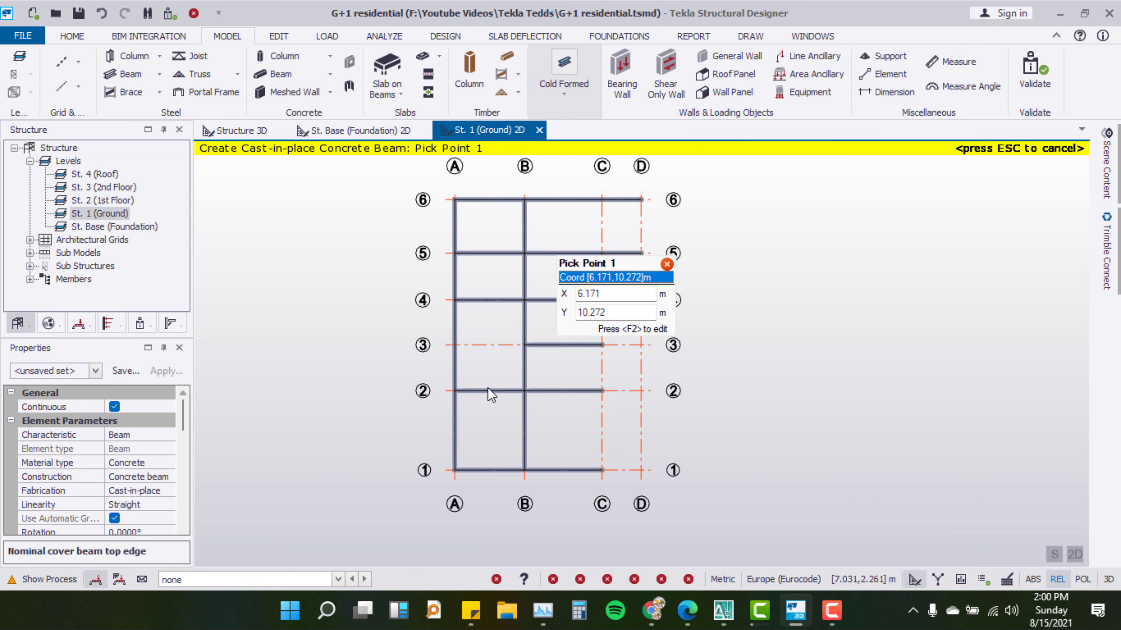
left_click_drag(613, 281, 572, 485)
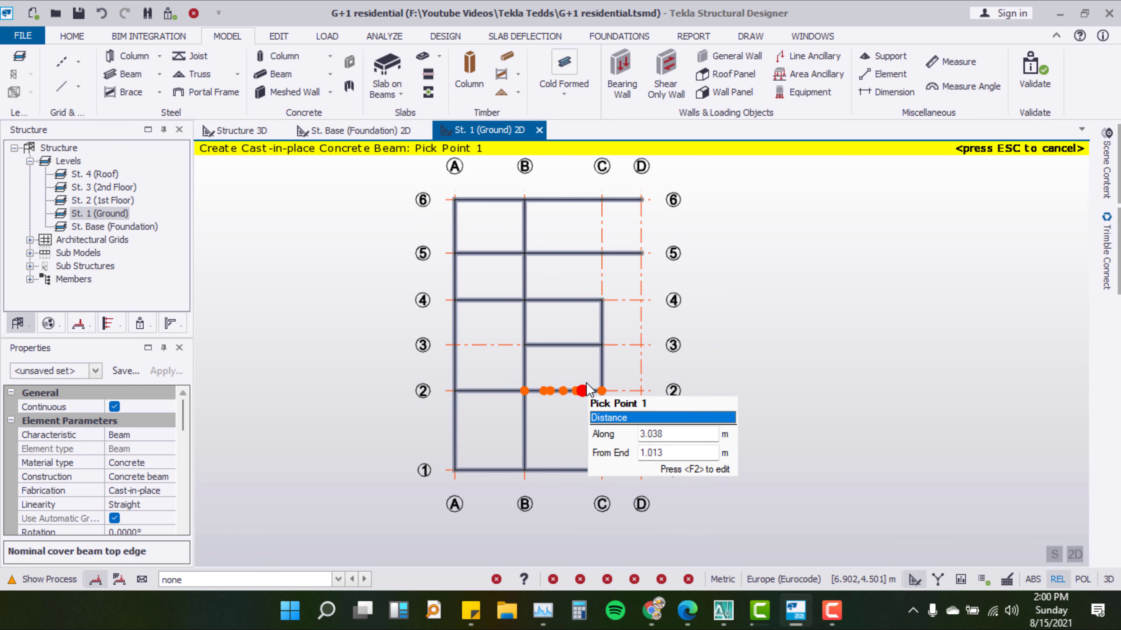
left_click_drag(658, 185, 629, 268)
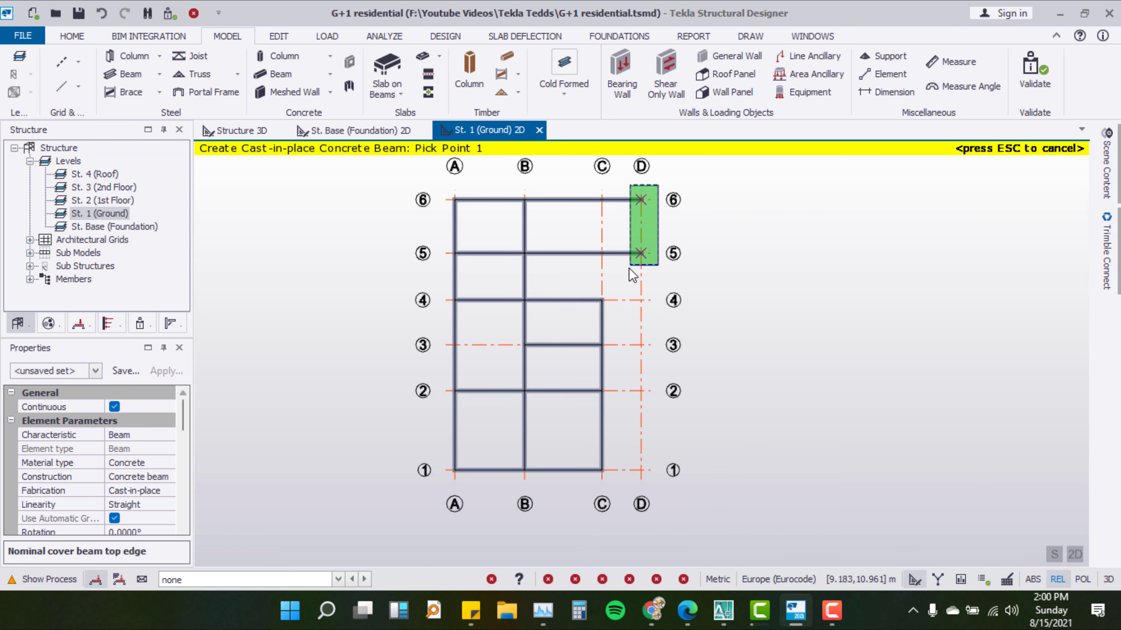
key("ctrl+z")
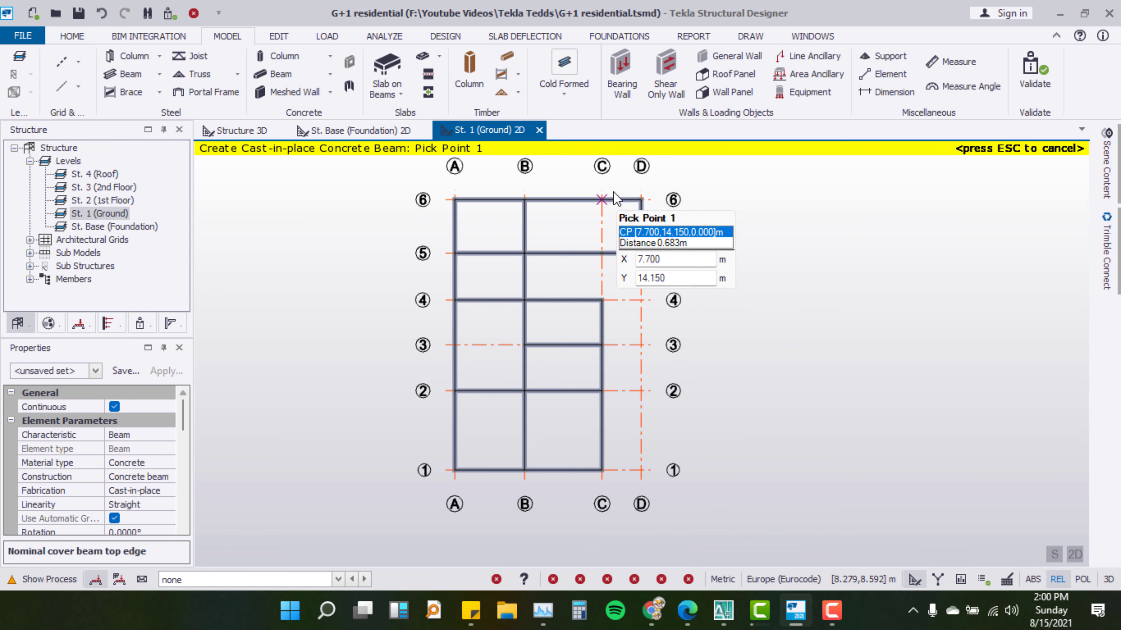
left_click_drag(614, 182, 581, 319)
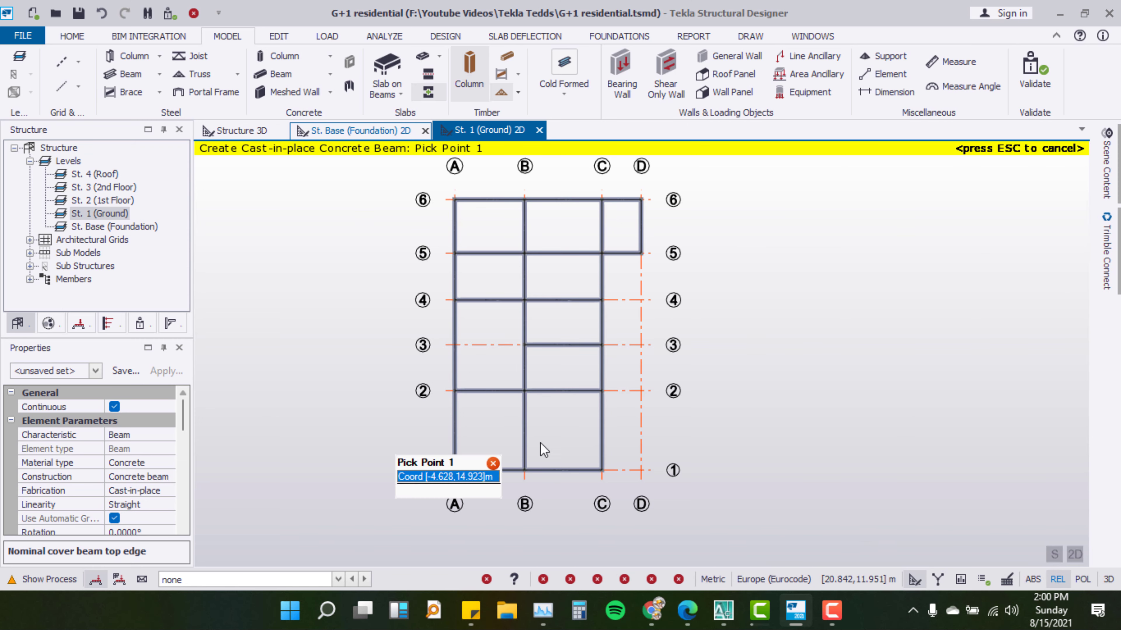
left_click(242, 132)
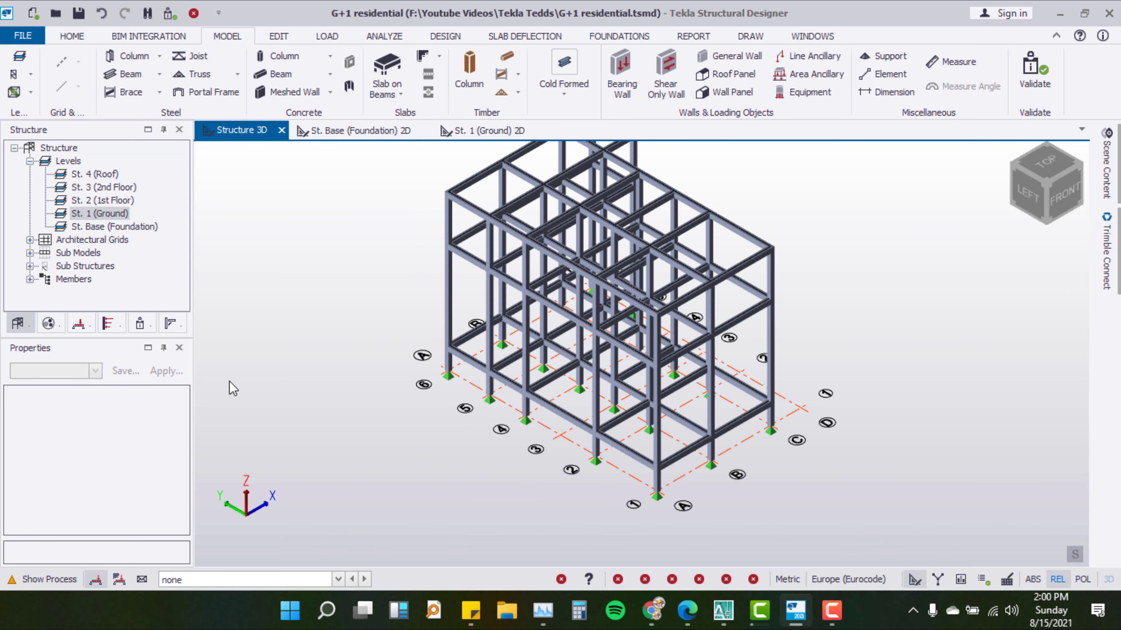
mouse_move(400, 342)
middle_mouse_down()
mouse_move(306, 399)
mouse_move(317, 434)
middle_mouse_up()
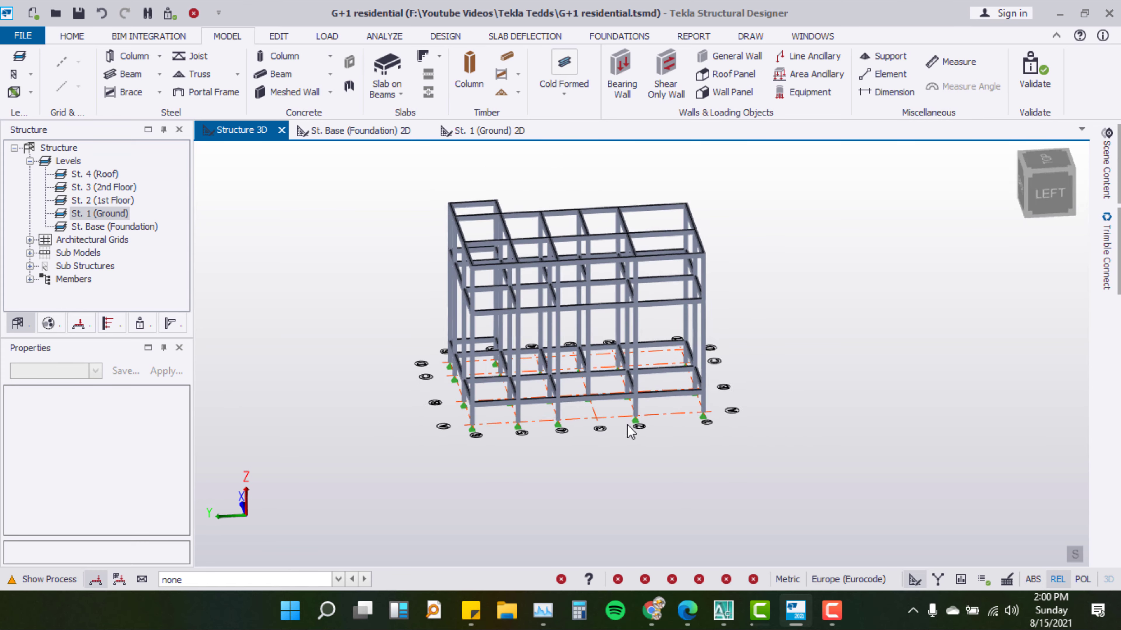
mouse_move(800, 406)
middle_mouse_down()
mouse_move(826, 343)
mouse_move(656, 388)
mouse_move(442, 465)
mouse_move(465, 445)
mouse_move(741, 367)
middle_mouse_up()
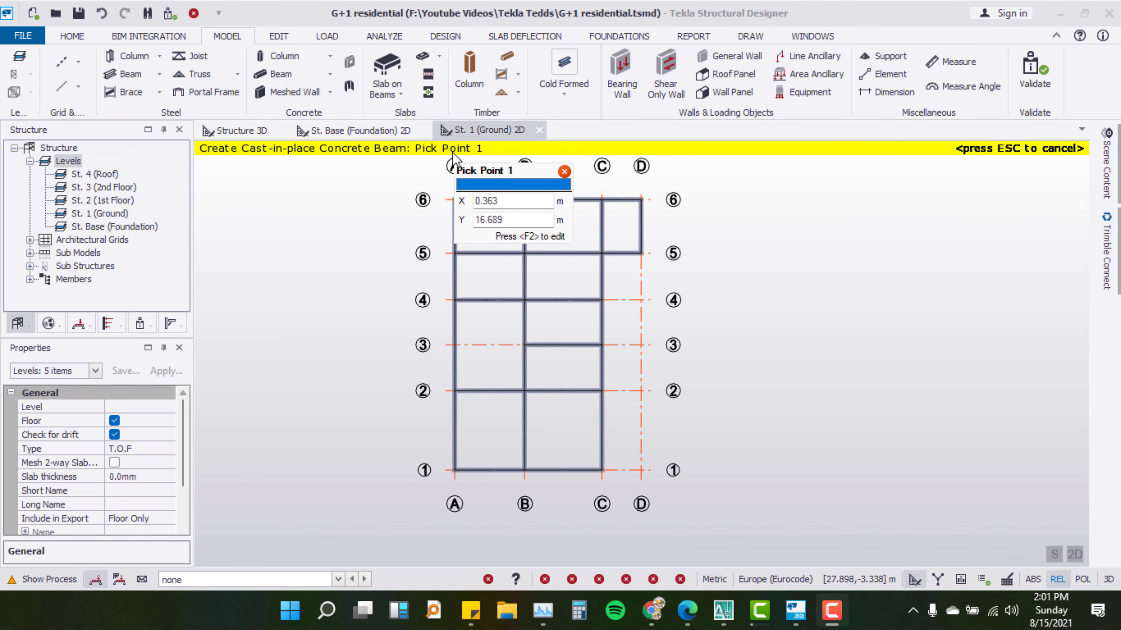
left_click(247, 131)
mouse_move(798, 314)
middle_mouse_down()
mouse_move(672, 388)
mouse_move(535, 269)
mouse_move(433, 283)
mouse_move(444, 289)
middle_mouse_up()
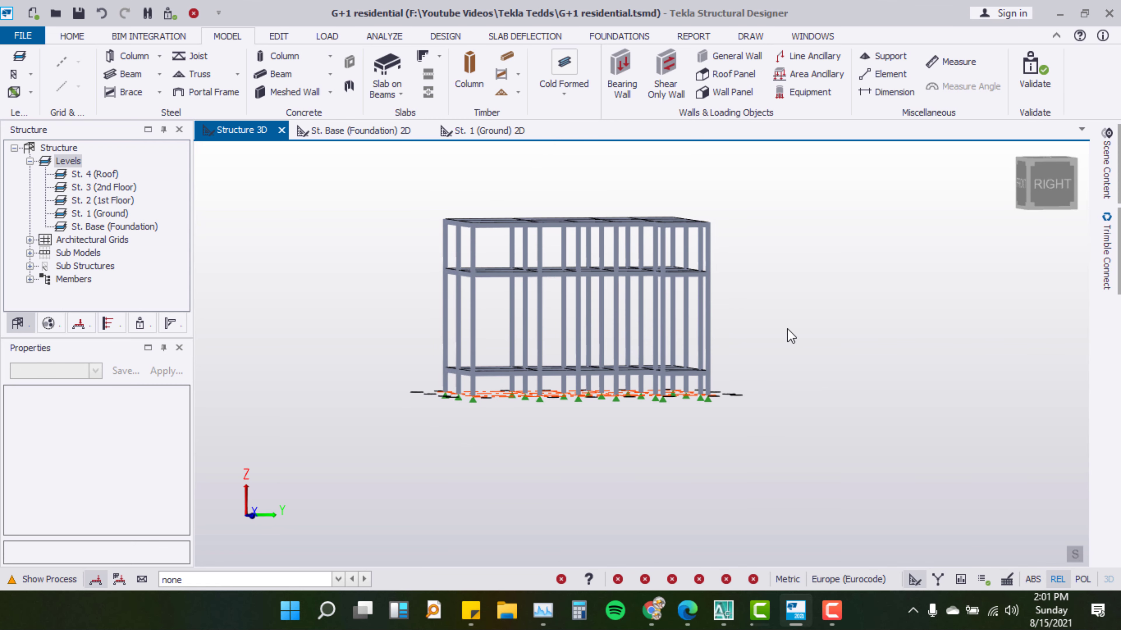
mouse_move(766, 272)
middle_mouse_down()
mouse_move(759, 306)
mouse_move(818, 352)
mouse_move(823, 317)
middle_mouse_up()
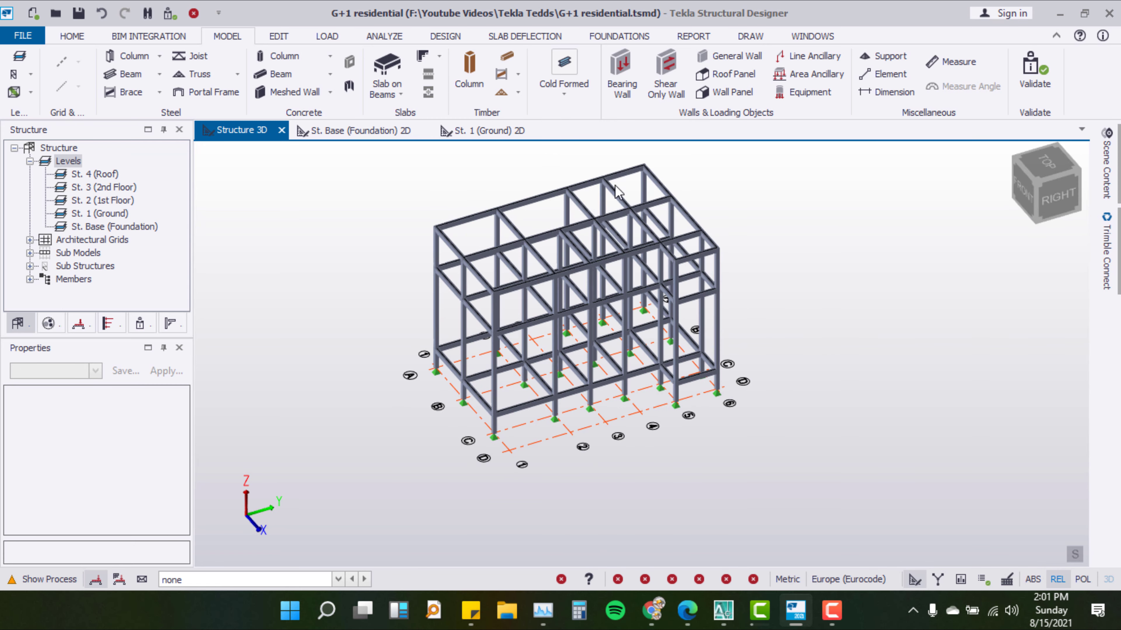
left_click(478, 132)
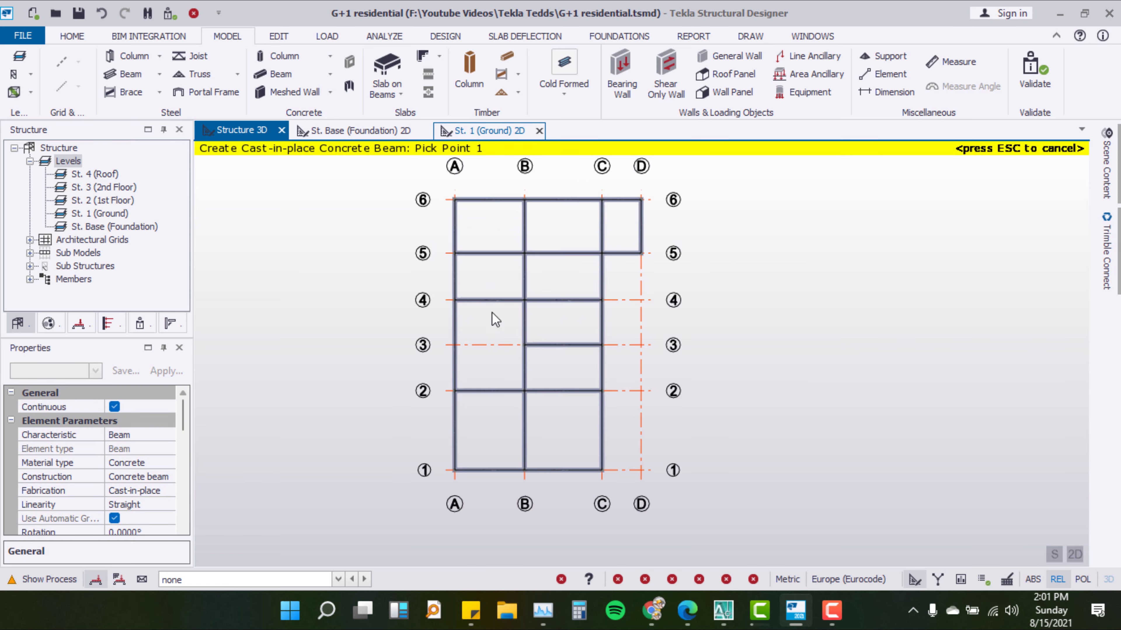
Open the Construction Levels table to review the building levels
left_click(68, 161)
left_click(152, 171)
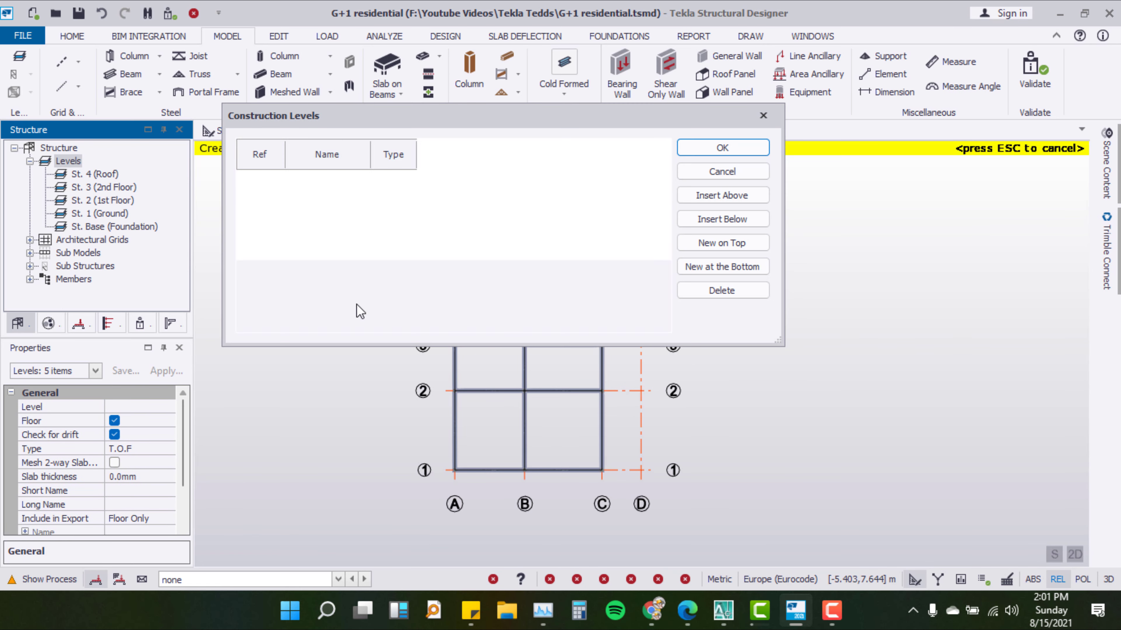
left_click_drag(386, 125, 383, 150)
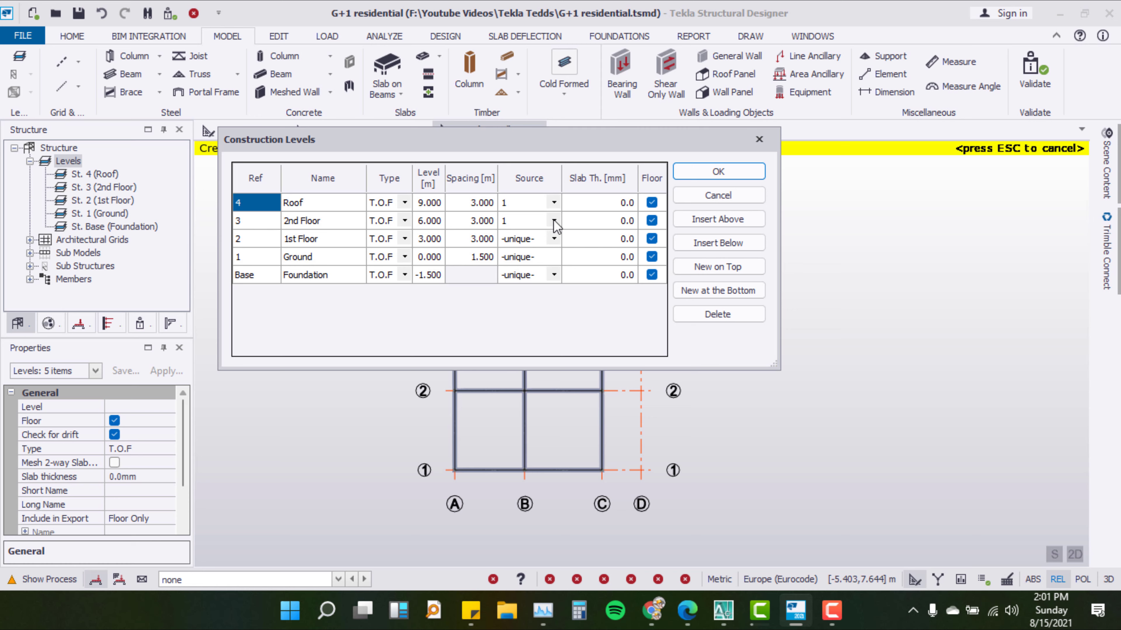
left_click(718, 195)
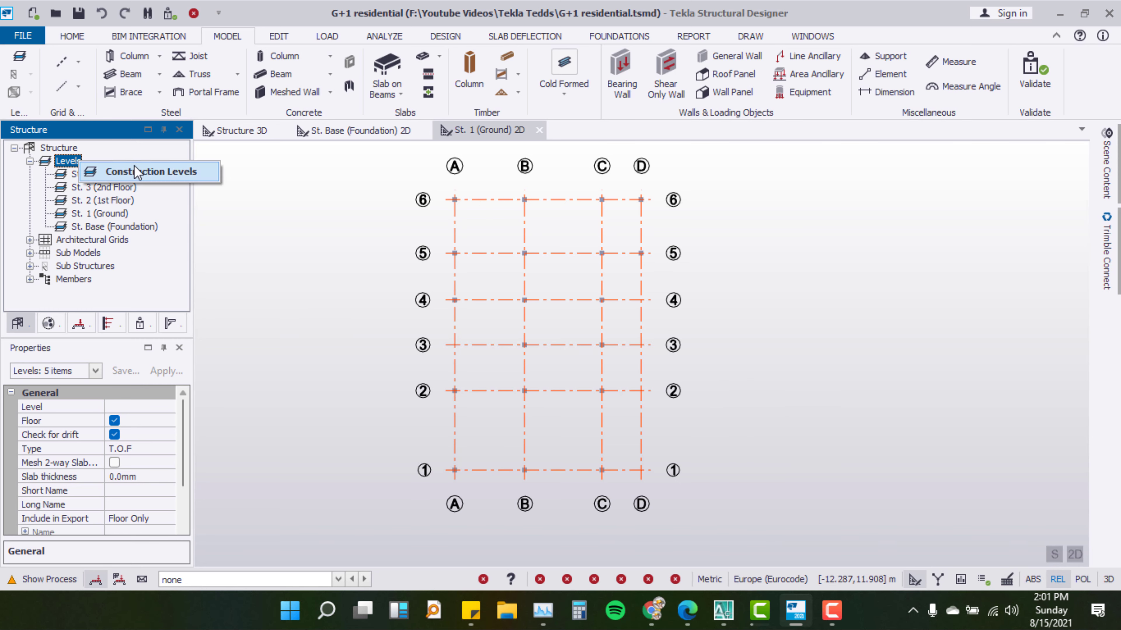
Set Source to level 2 for the 2nd Floor and Roof levels and apply with OK
left_click(137, 171)
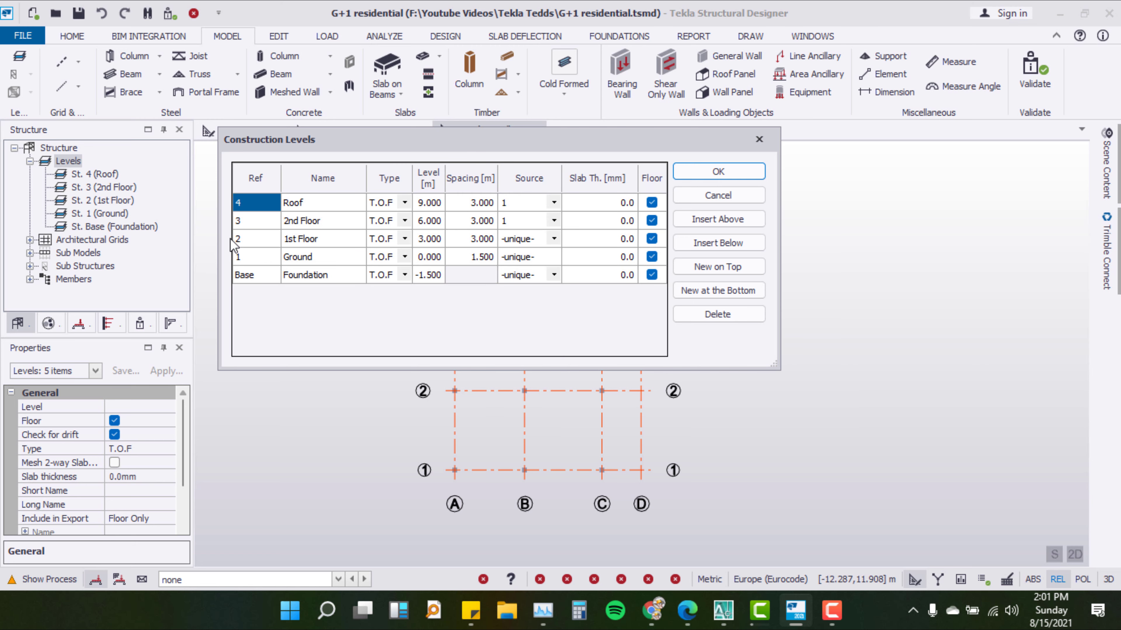
left_click(555, 221)
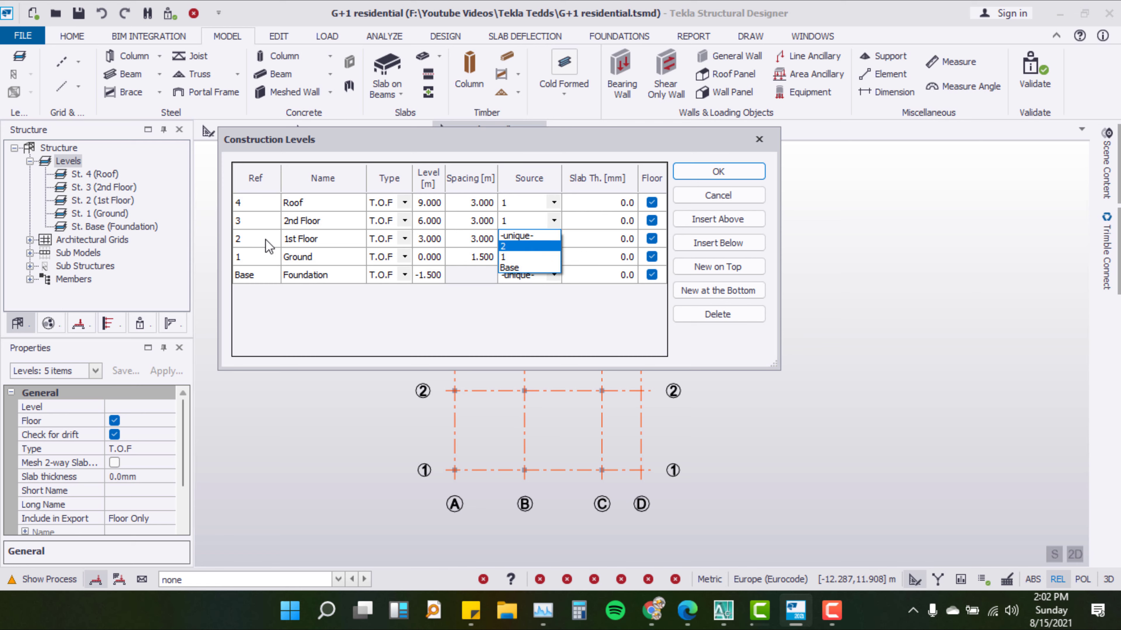
left_click(510, 248)
left_click(554, 202)
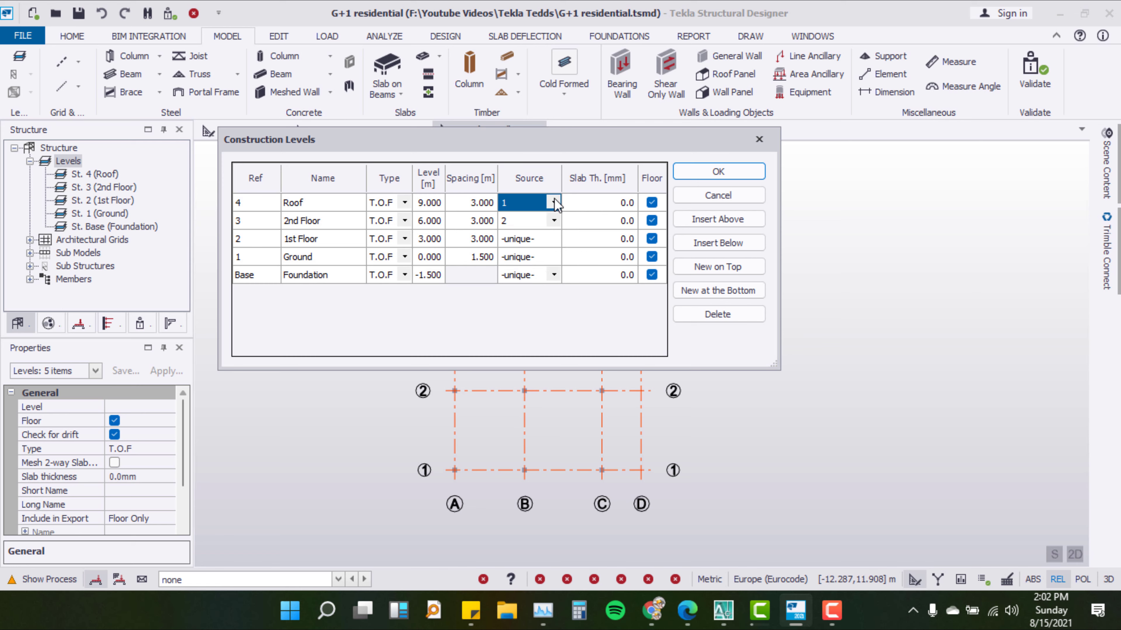
left_click(515, 230)
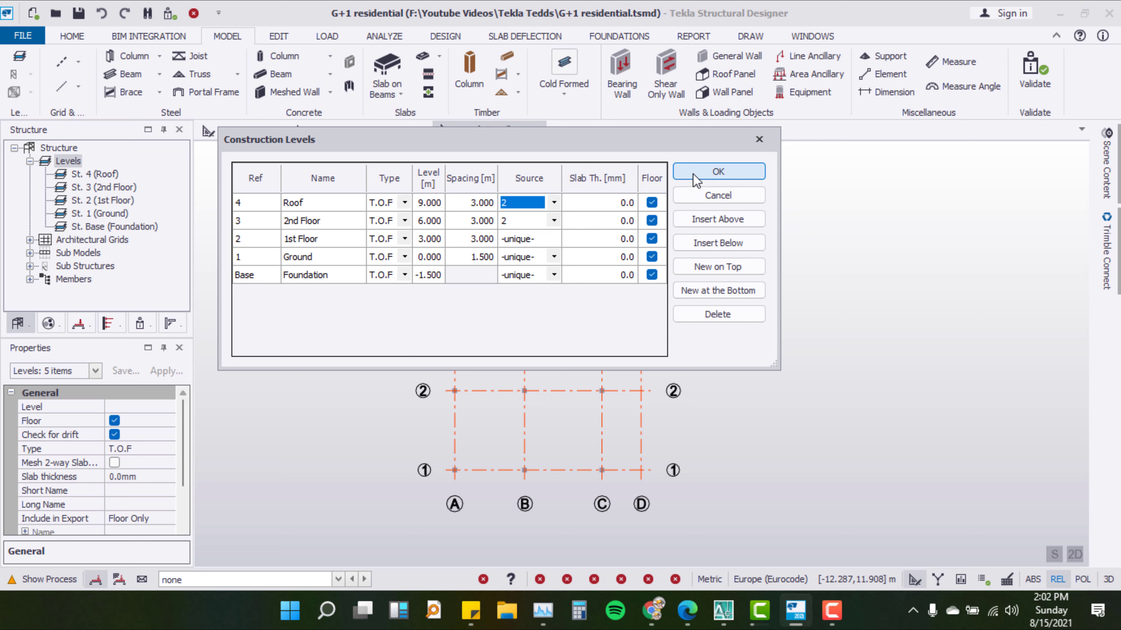
left_click(710, 172)
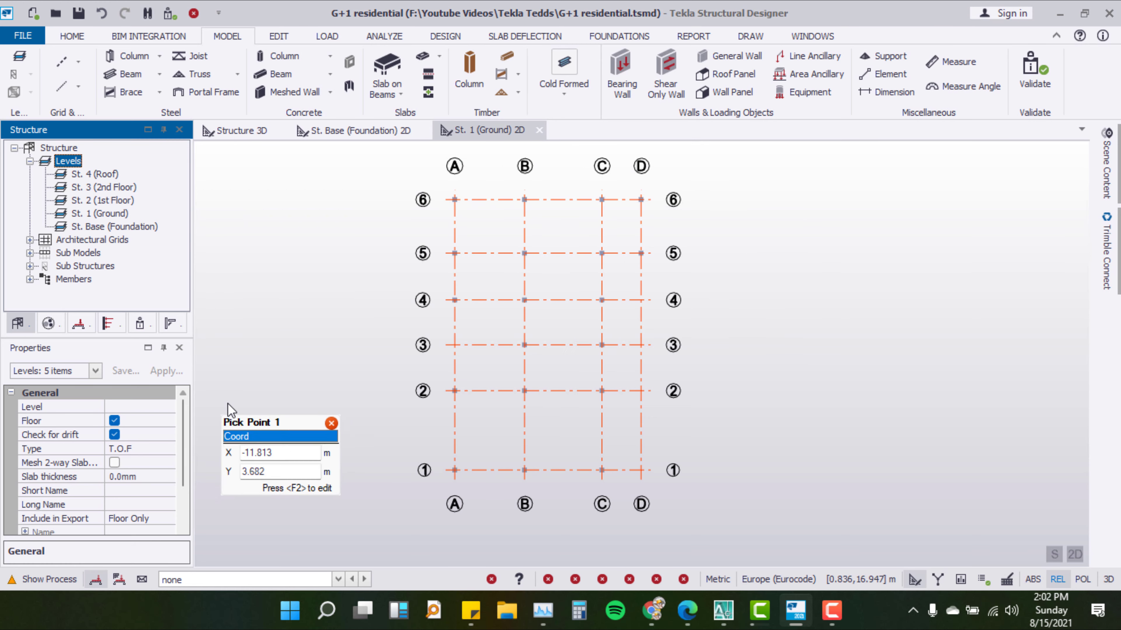
Start concrete beams on the Ground plan along gridline 6 (A–D) and gridlines A and B
left_click(468, 131)
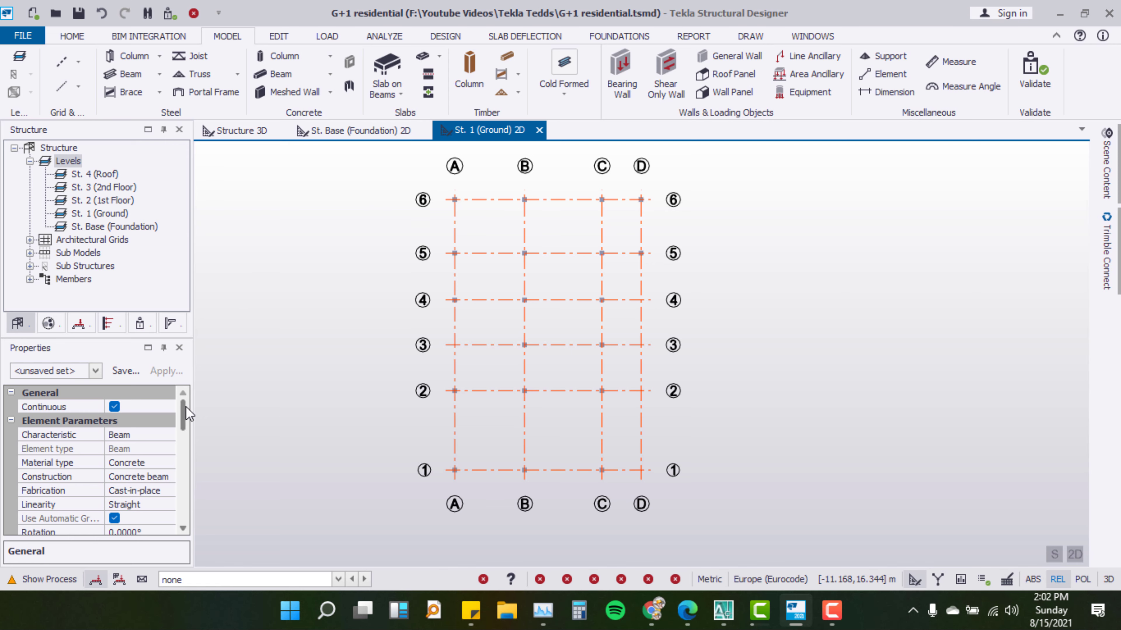
mouse_move(183, 415)
left_mouse_down()
mouse_move(183, 455)
mouse_move(184, 396)
left_mouse_up()
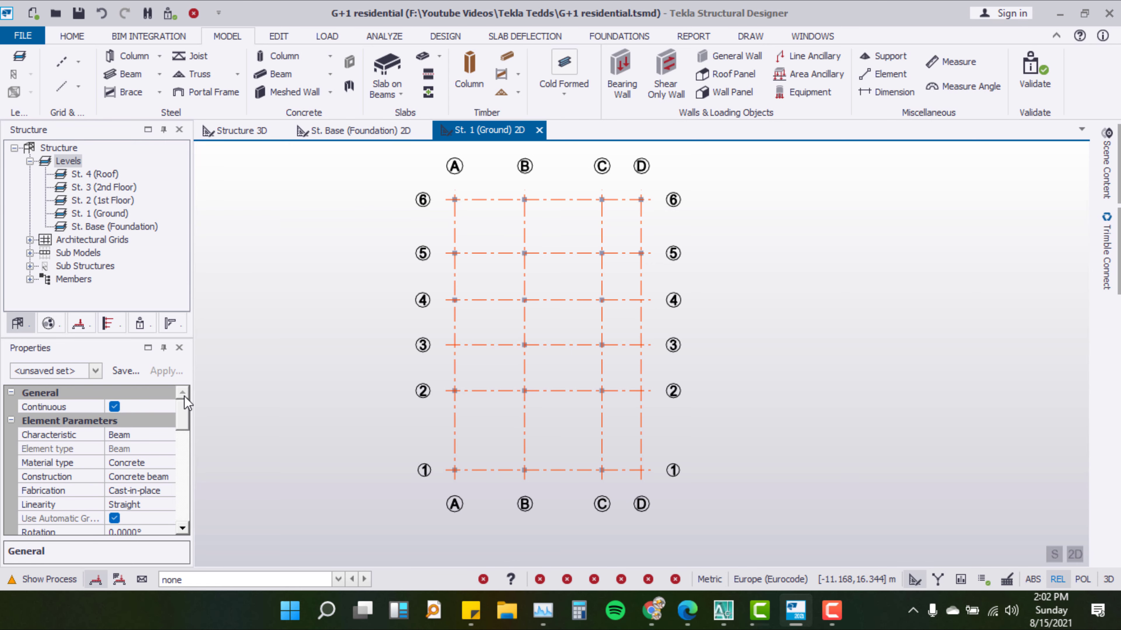
left_click(640, 199)
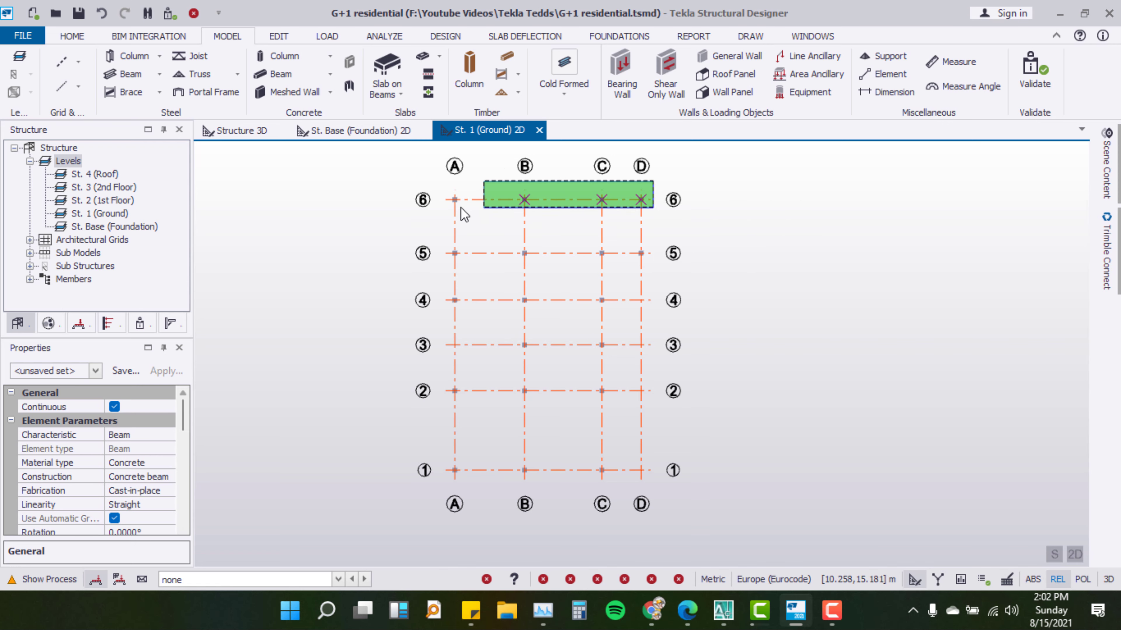
left_click(454, 199)
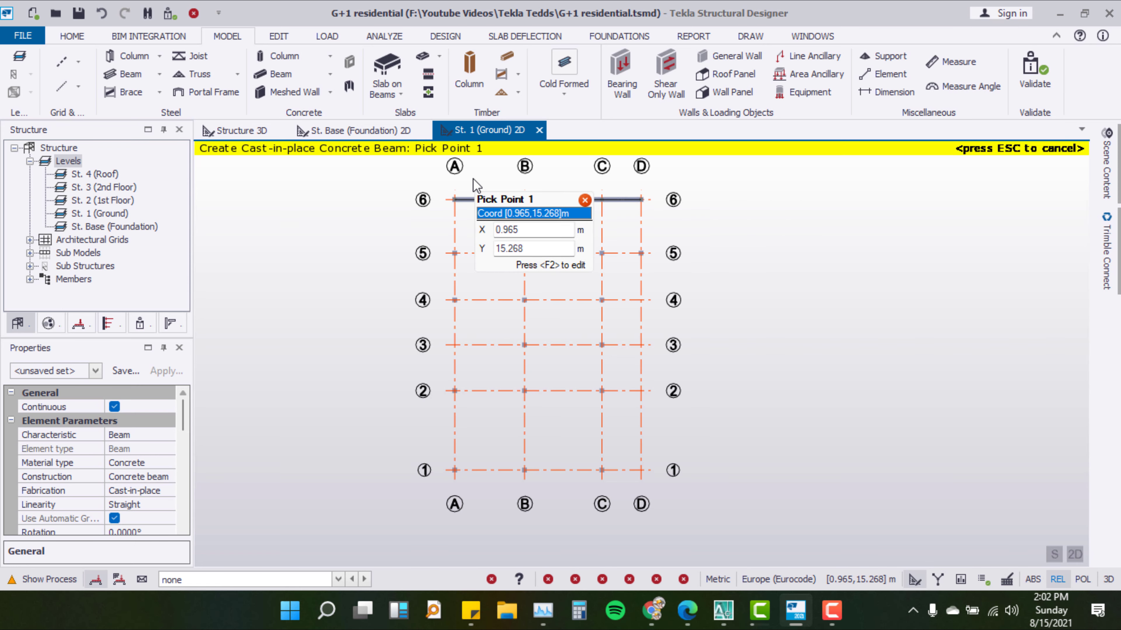
left_click_drag(473, 178, 444, 488)
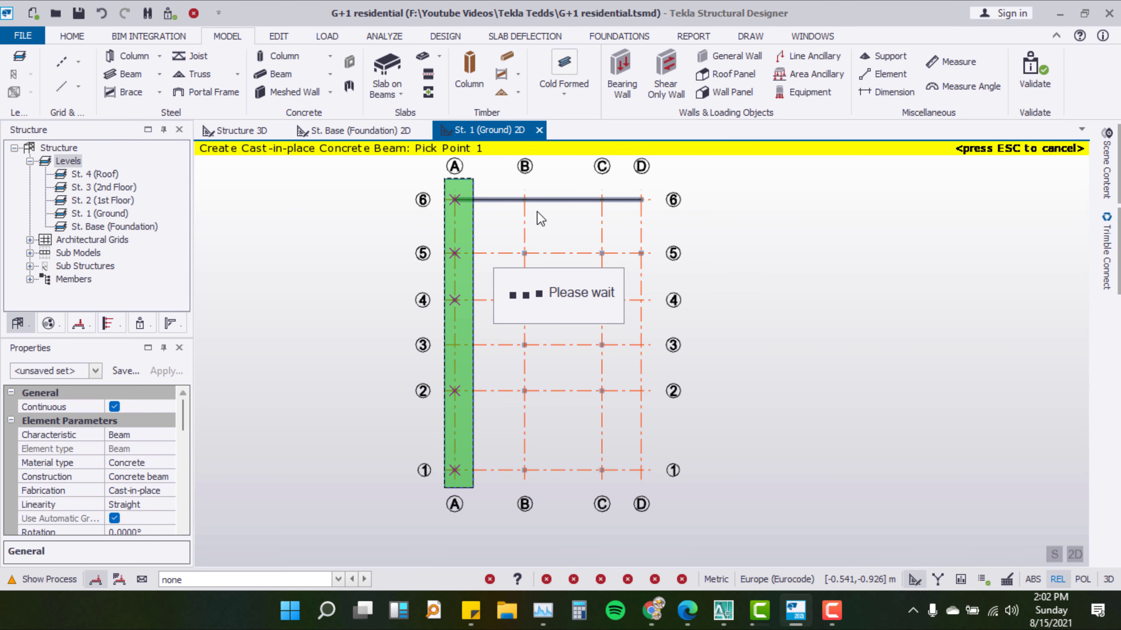
left_click_drag(540, 181, 502, 489)
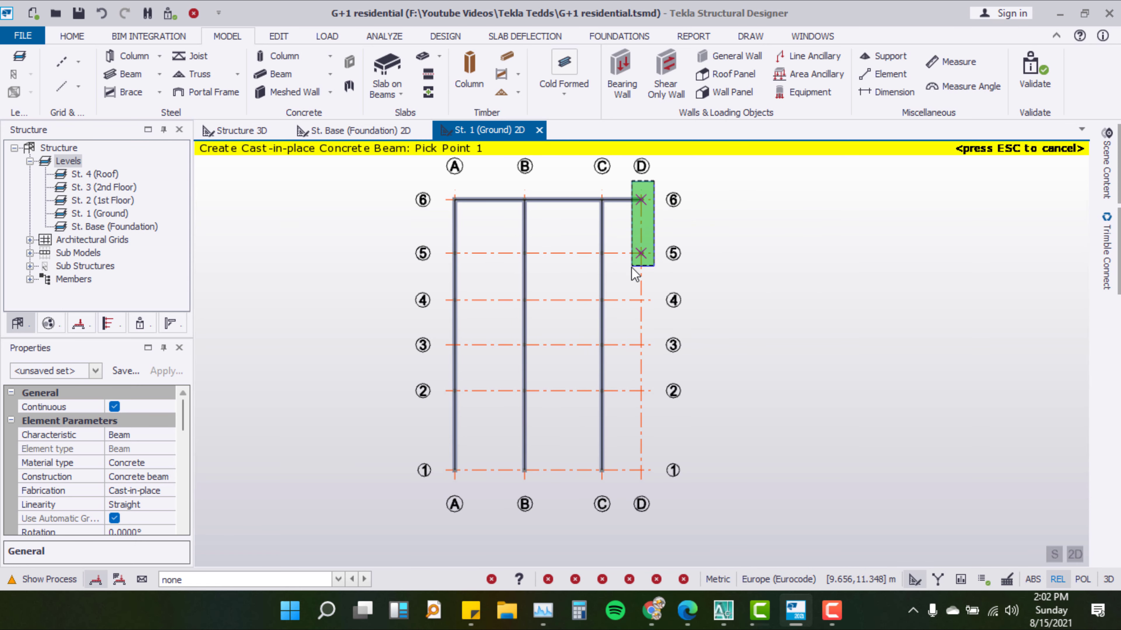
Add beams on D (6–5), row 5 (A–D), rows 4 and 1 (A–C), row 3 (B–C), then view 3D
left_click(647, 261)
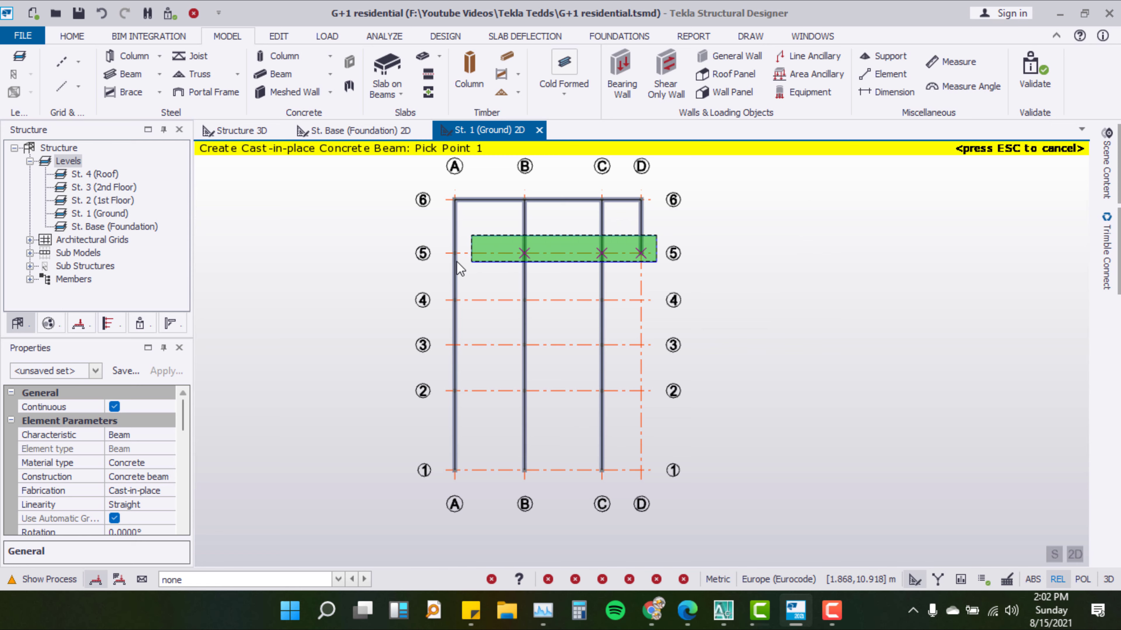
left_click(441, 269)
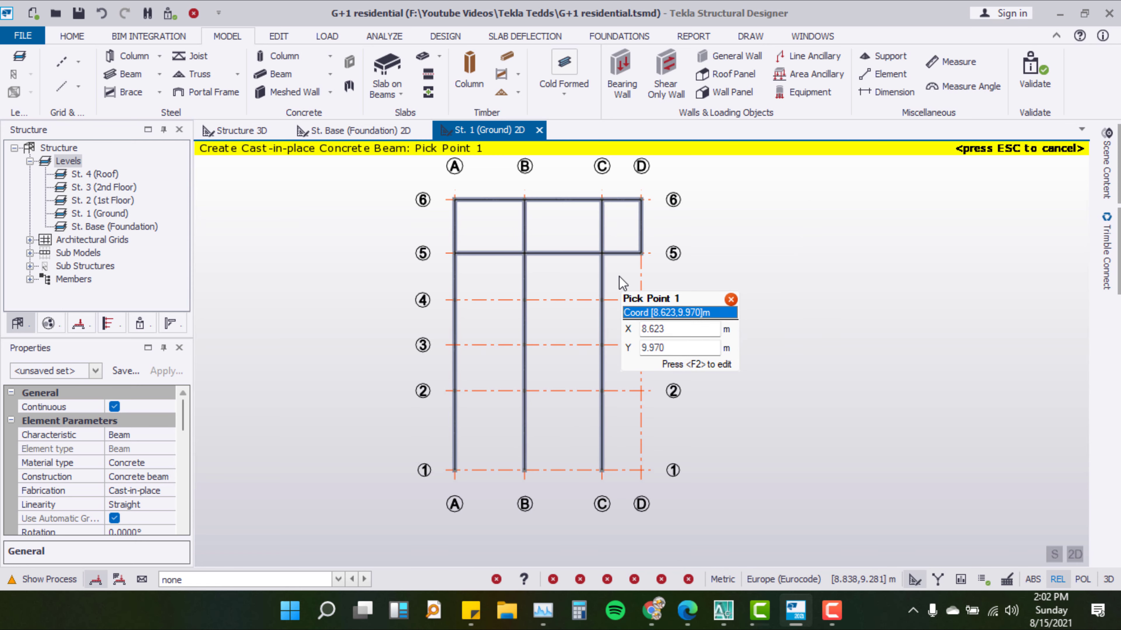
left_click(435, 321)
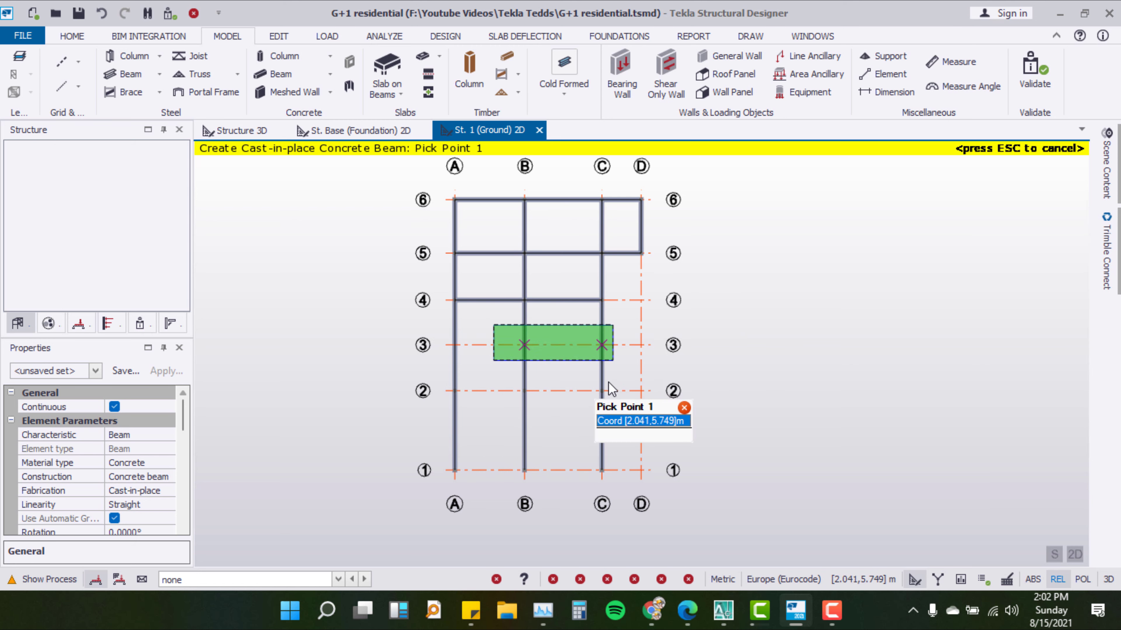
left_click(593, 380)
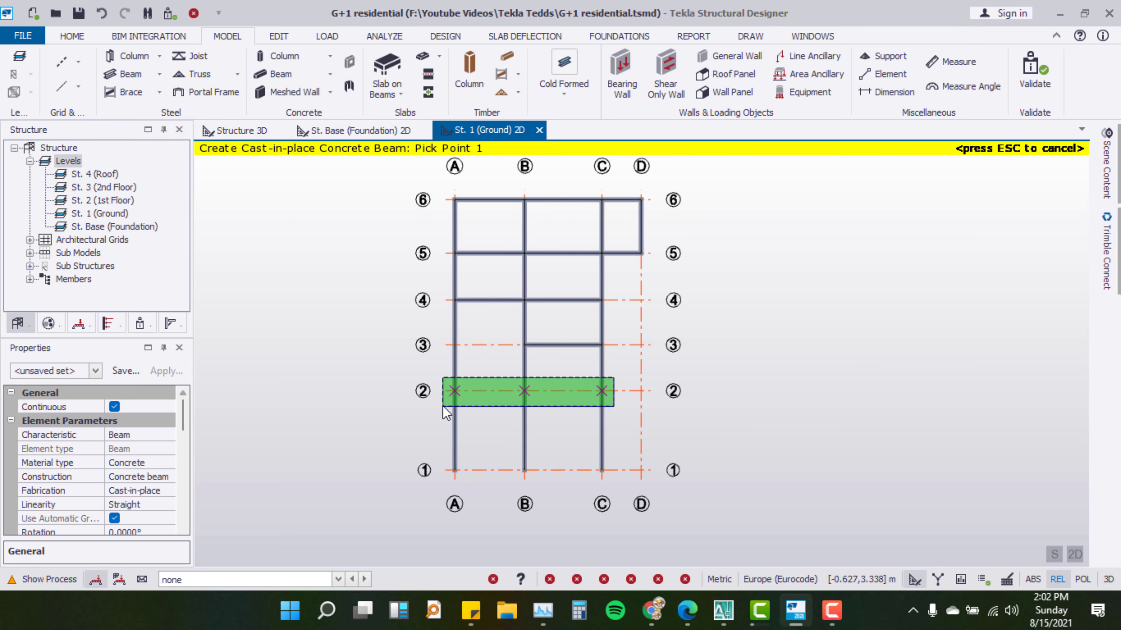
left_click(439, 497)
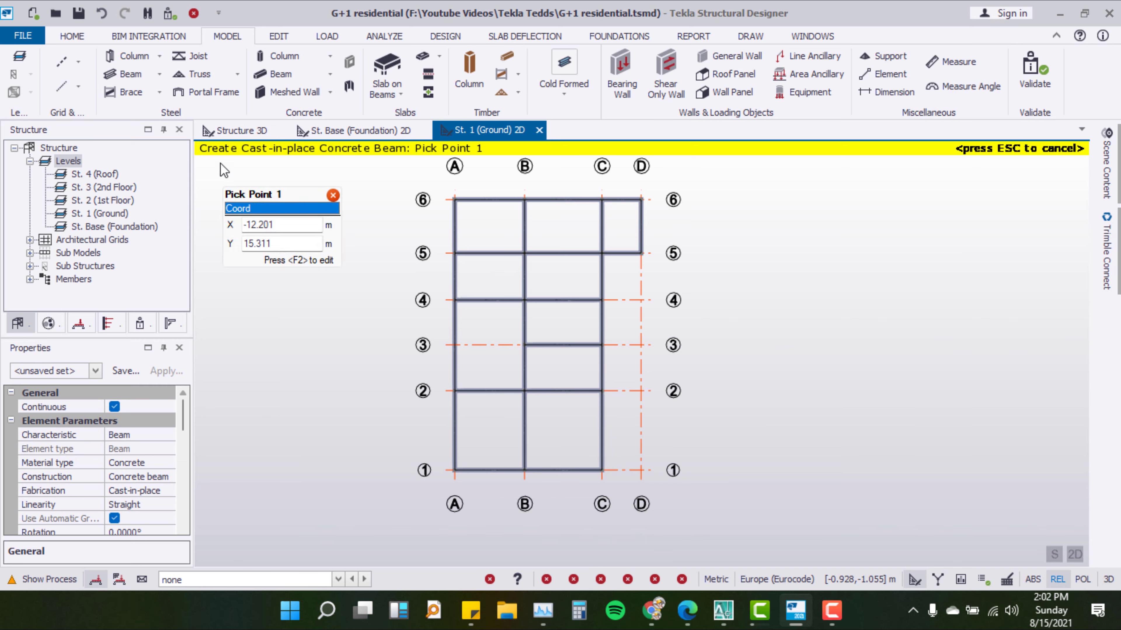
left_click(241, 130)
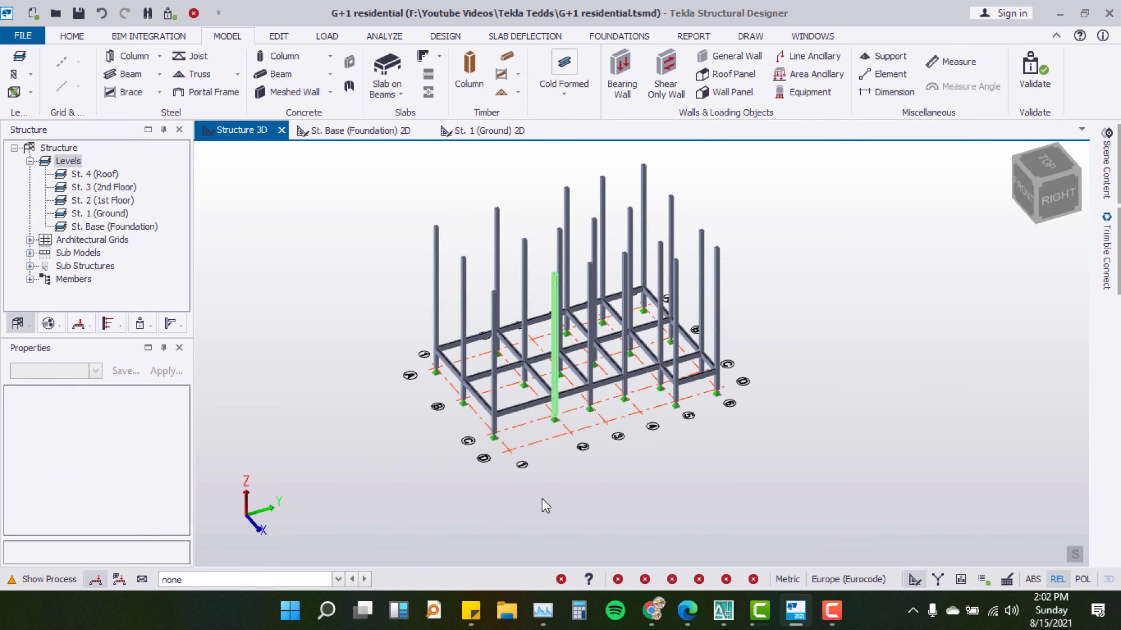
Inspect the ground beams and columns via orbits and view-cube Right, Top and isometric views
mouse_move(546, 505)
middle_mouse_down("shift")
mouse_move(532, 476)
mouse_move(646, 485)
middle_mouse_up("shift")
mouse_move(473, 513)
middle_mouse_down("shift")
mouse_move(351, 383)
mouse_move(450, 313)
mouse_move(580, 511)
mouse_move(657, 283)
mouse_move(332, 382)
mouse_move(331, 364)
middle_mouse_up("shift")
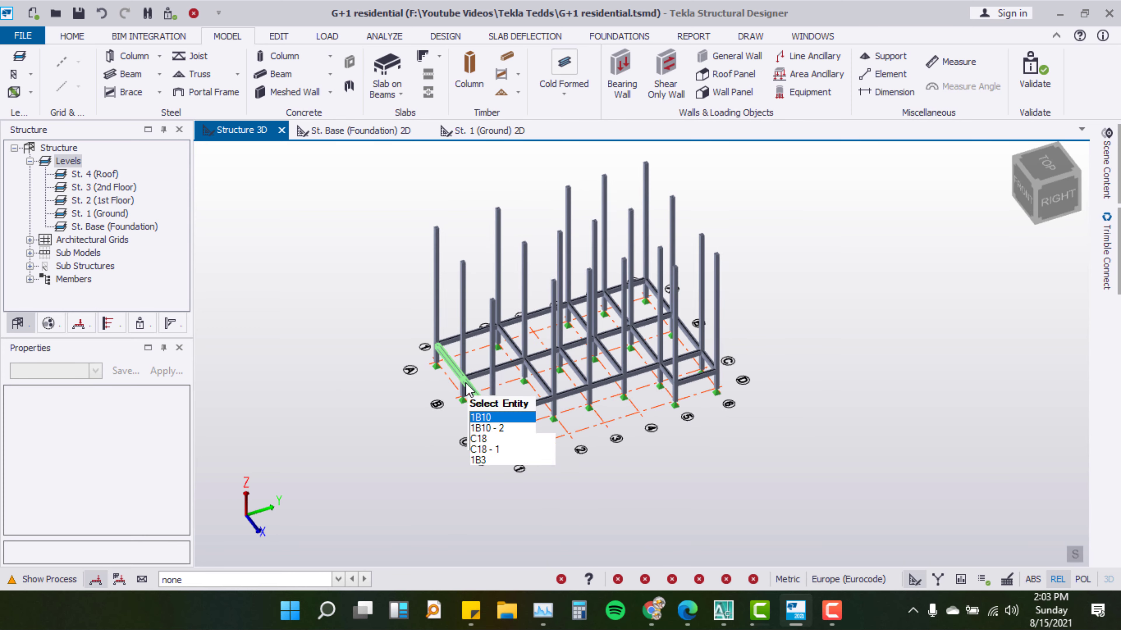
mouse_move(564, 471)
middle_mouse_down("shift")
mouse_move(545, 411)
mouse_move(735, 307)
mouse_move(803, 375)
mouse_move(659, 501)
mouse_move(863, 399)
mouse_move(475, 425)
middle_mouse_up("shift")
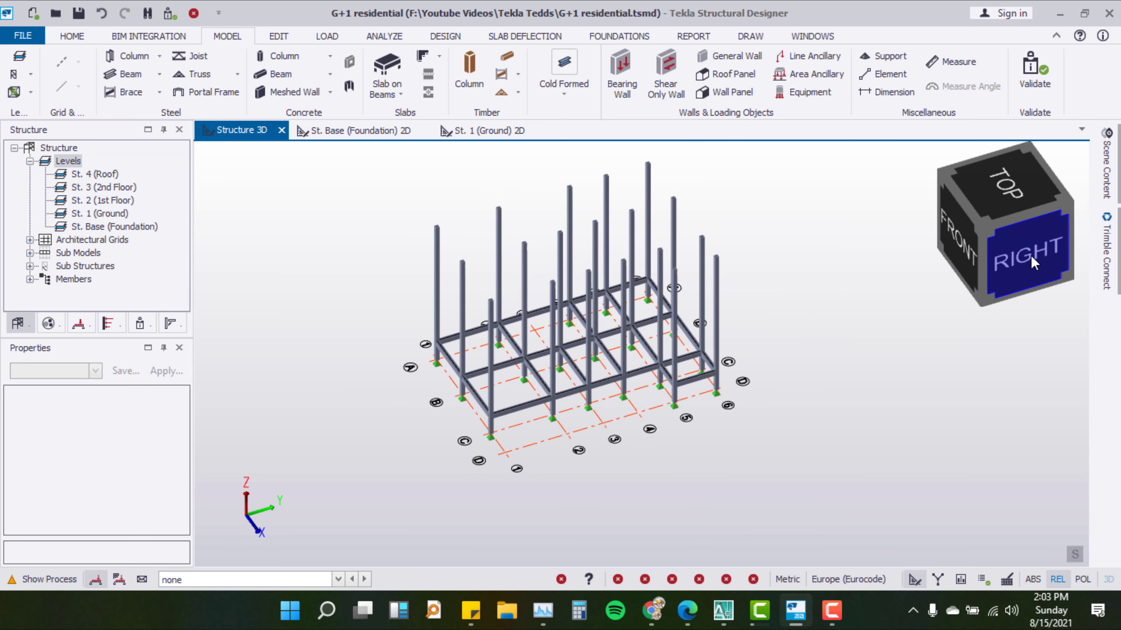
left_click(1032, 263)
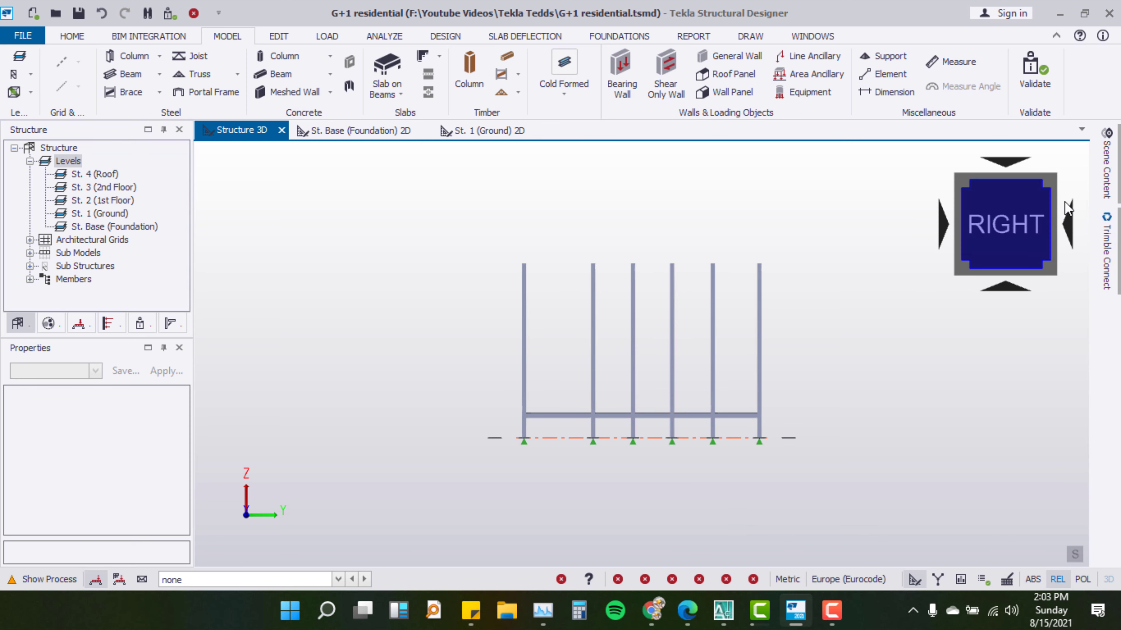
left_click(961, 181)
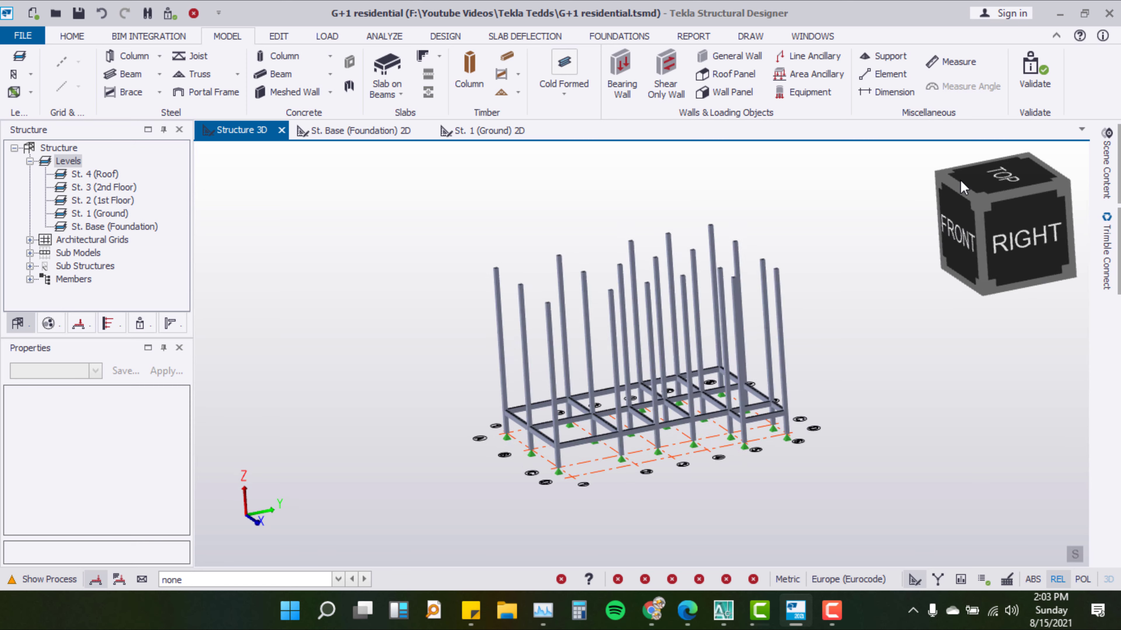
left_click(1023, 181)
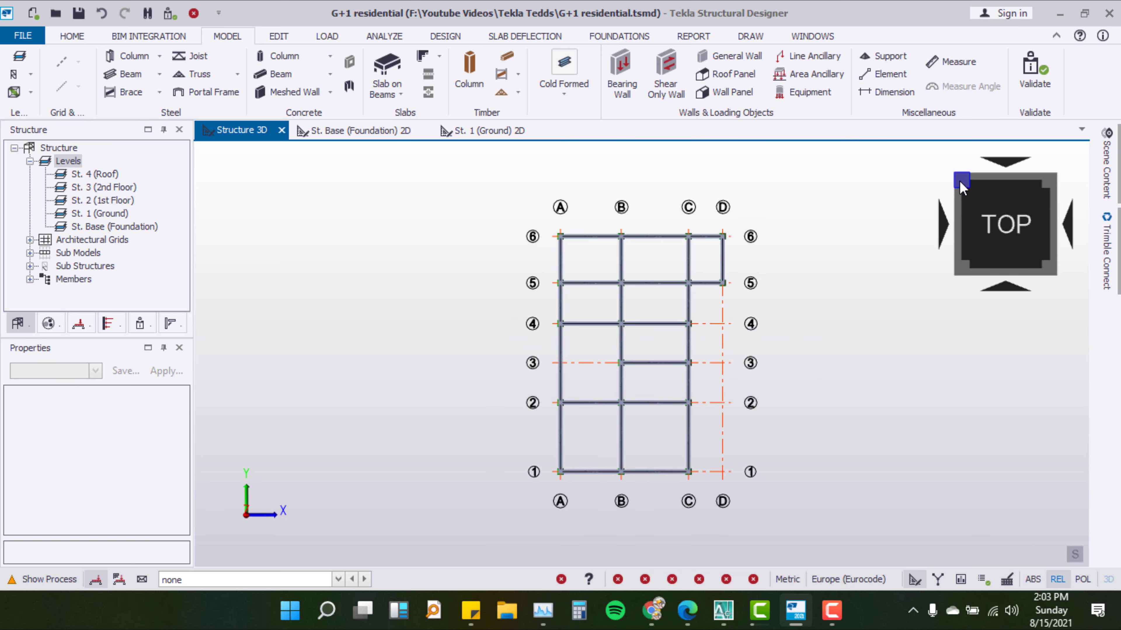
left_click(962, 180)
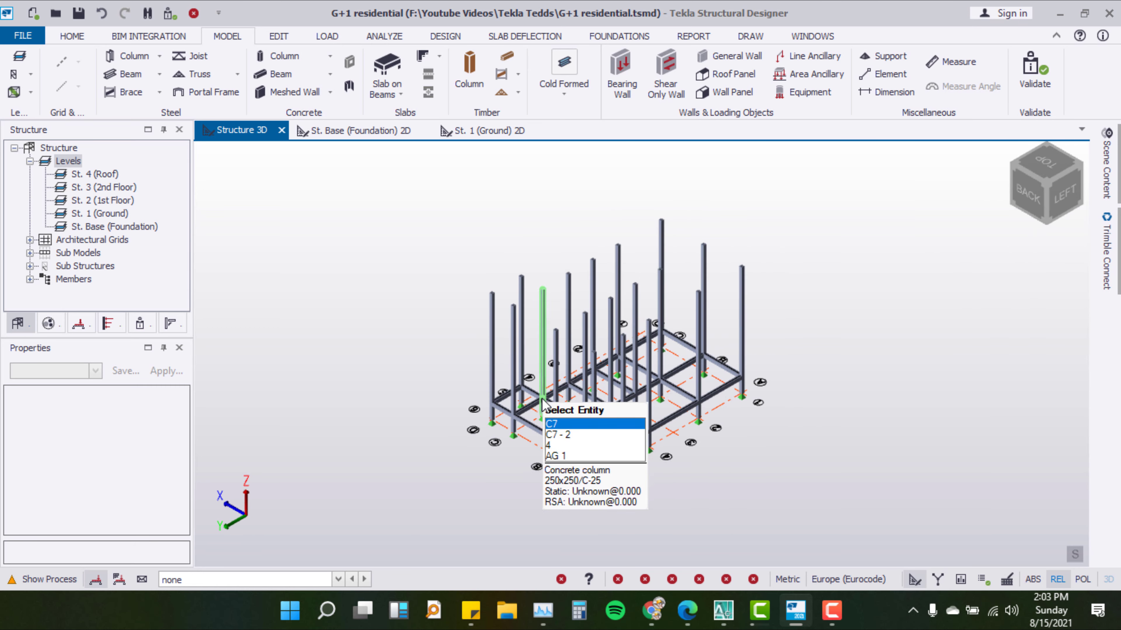
mouse_move(510, 480)
middle_mouse_down()
mouse_move(405, 510)
mouse_move(412, 502)
middle_mouse_up()
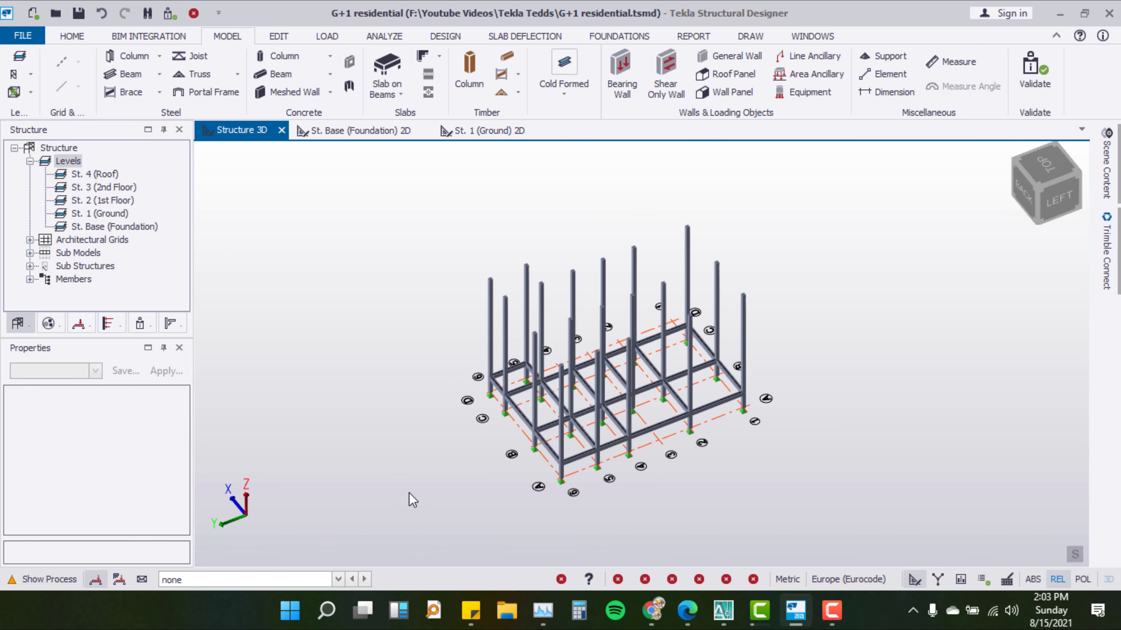
left_click(471, 131)
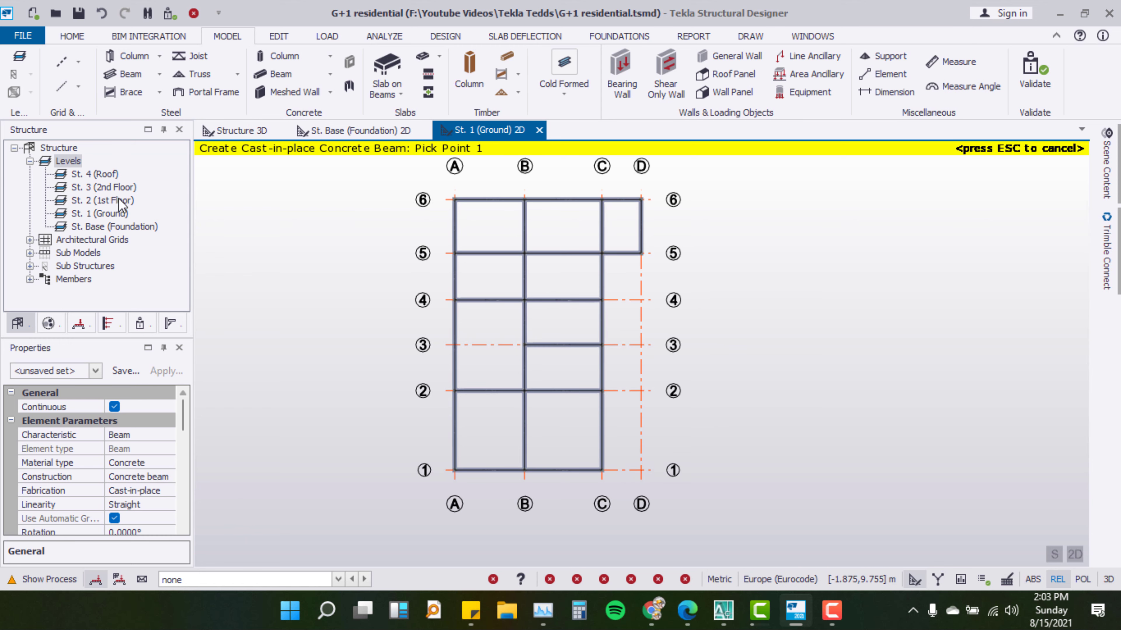
Open the 1st Floor plan view and pan the grid into place
left_click(114, 202)
double_click(115, 202)
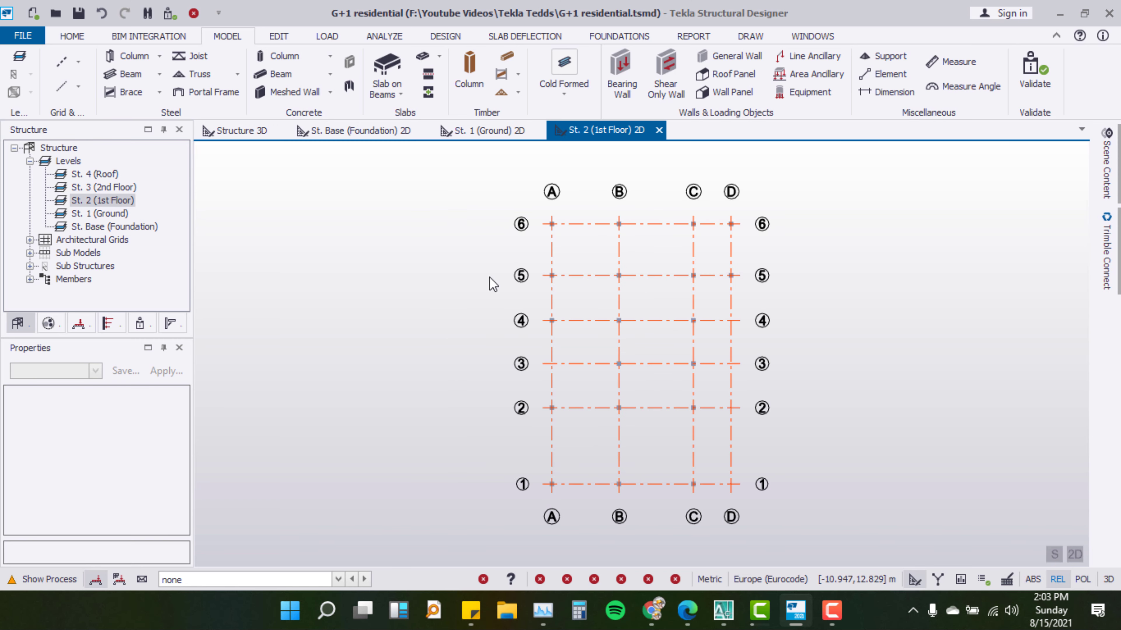
middle_click_drag(586, 308, 469, 292)
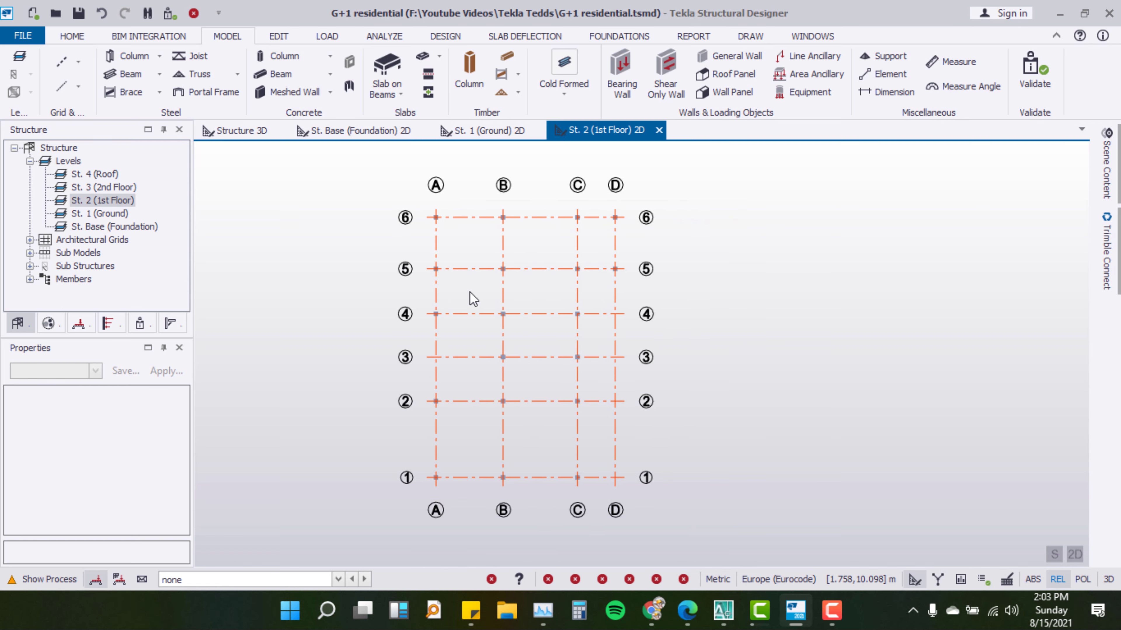
For new concrete beams, set concrete class C-25 and nominal cover 25.0 mm
left_click(288, 75)
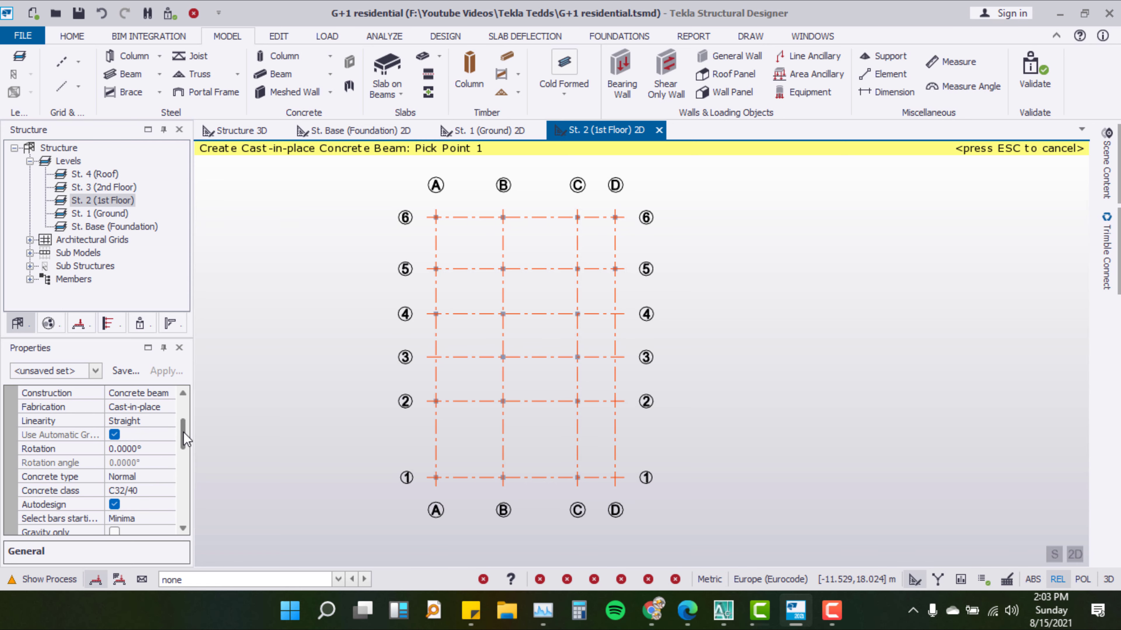
left_click_drag(182, 421, 183, 439)
left_click(162, 448)
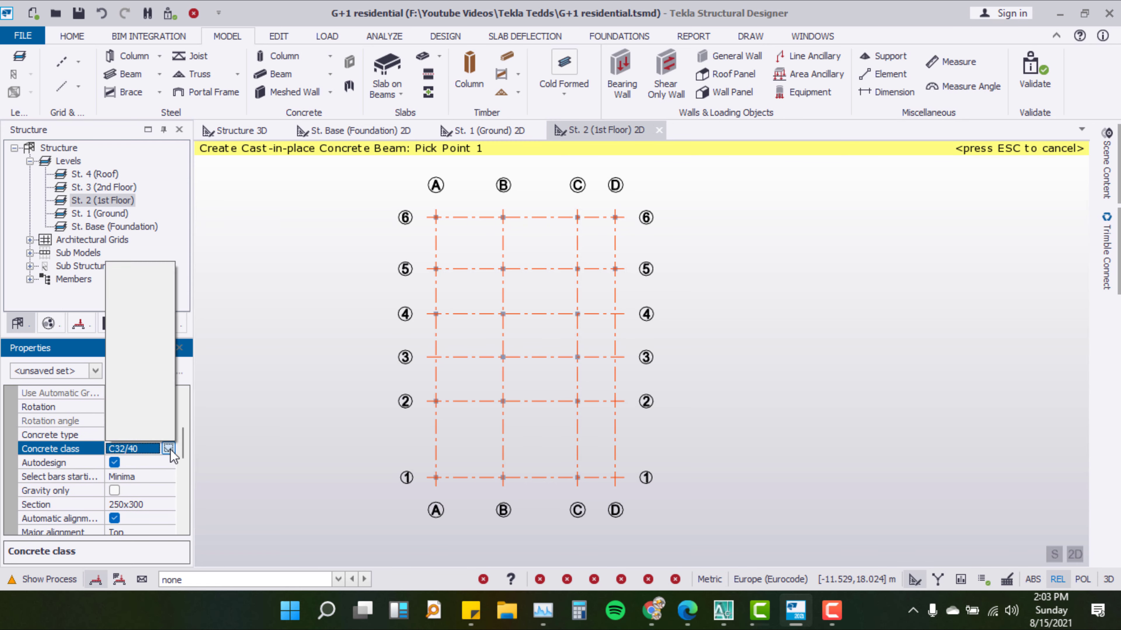
left_click(134, 305)
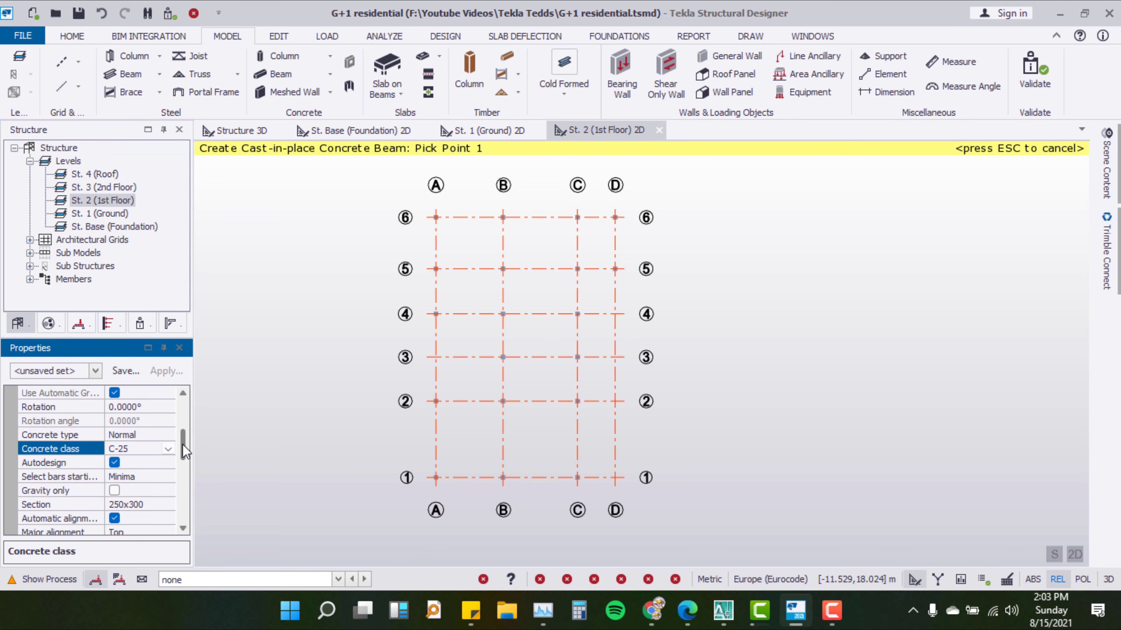
mouse_move(182, 444)
left_mouse_down()
mouse_move(183, 458)
mouse_move(189, 392)
mouse_move(187, 495)
left_mouse_up()
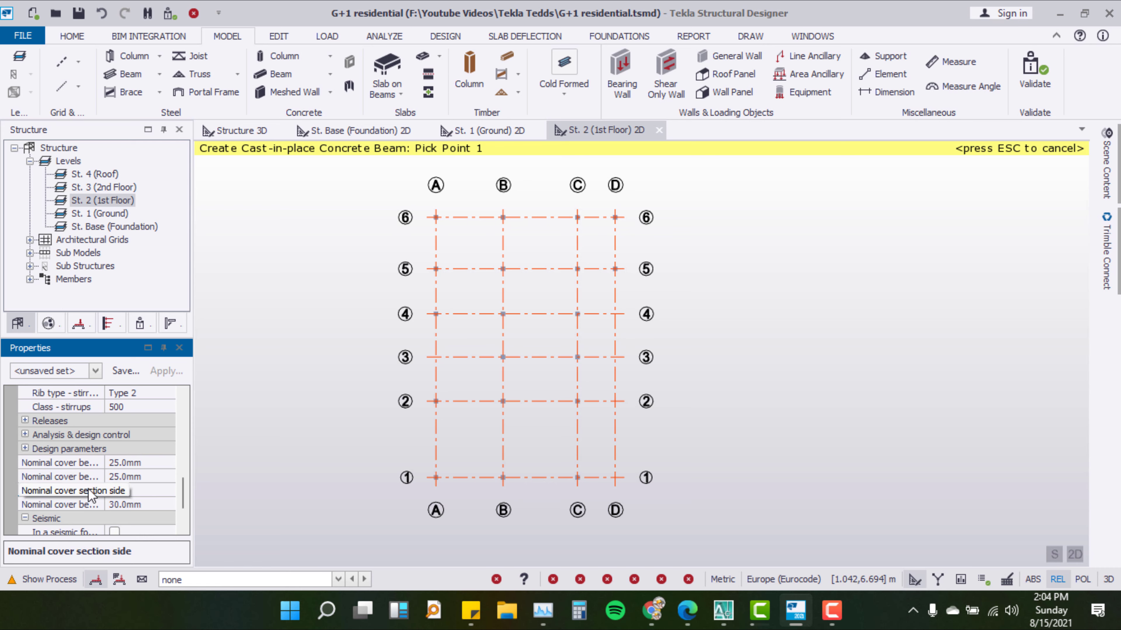
left_click(153, 502)
type("2")
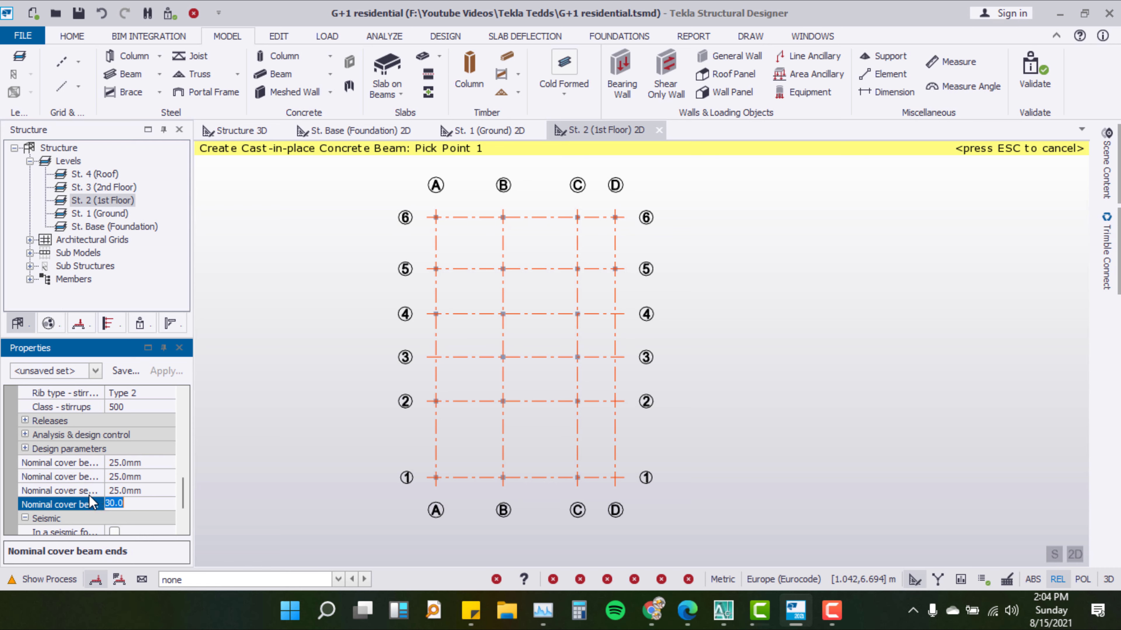
type("5.0")
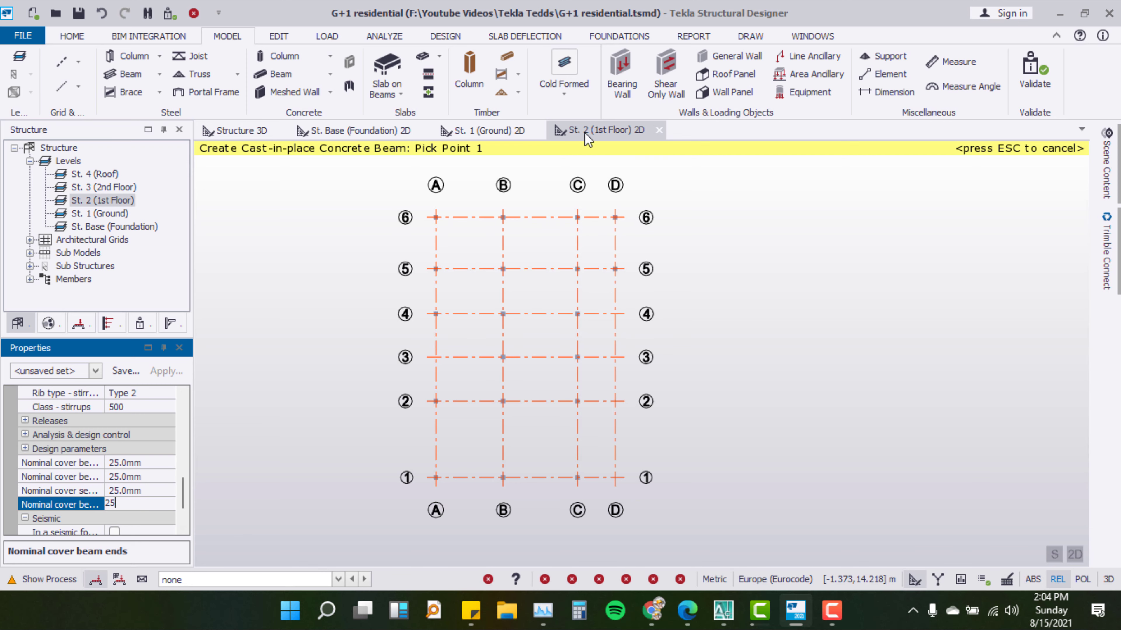
left_click(583, 135)
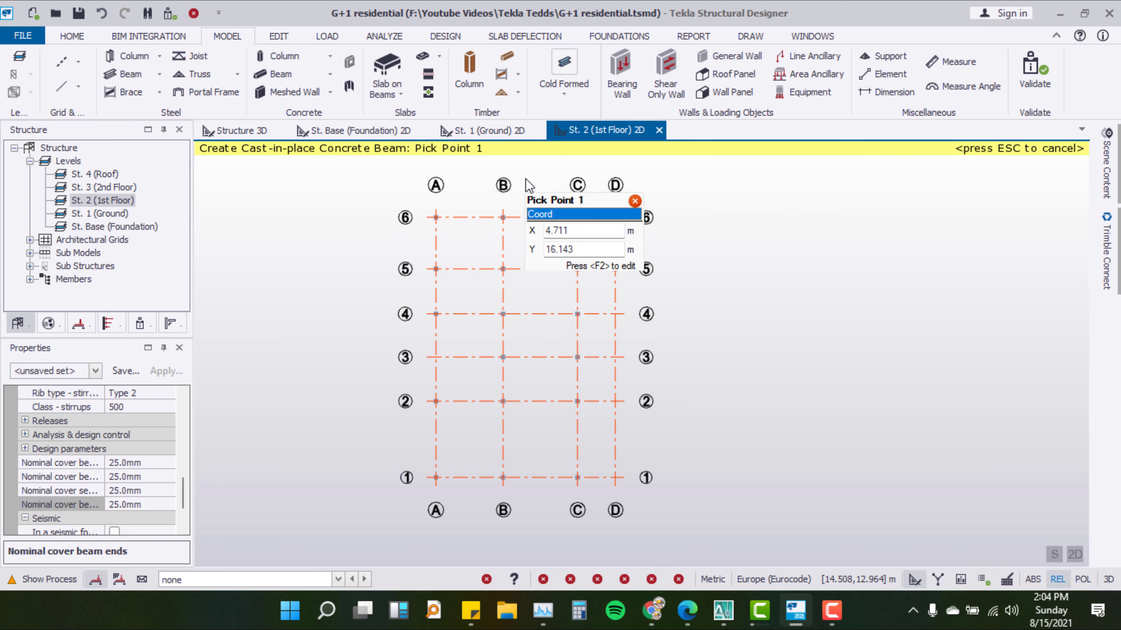
Place a 1st-floor concrete beam along grid line 6 and check it in 3D
scroll(531, 220, "up", 2)
scroll(532, 223, "up", 1)
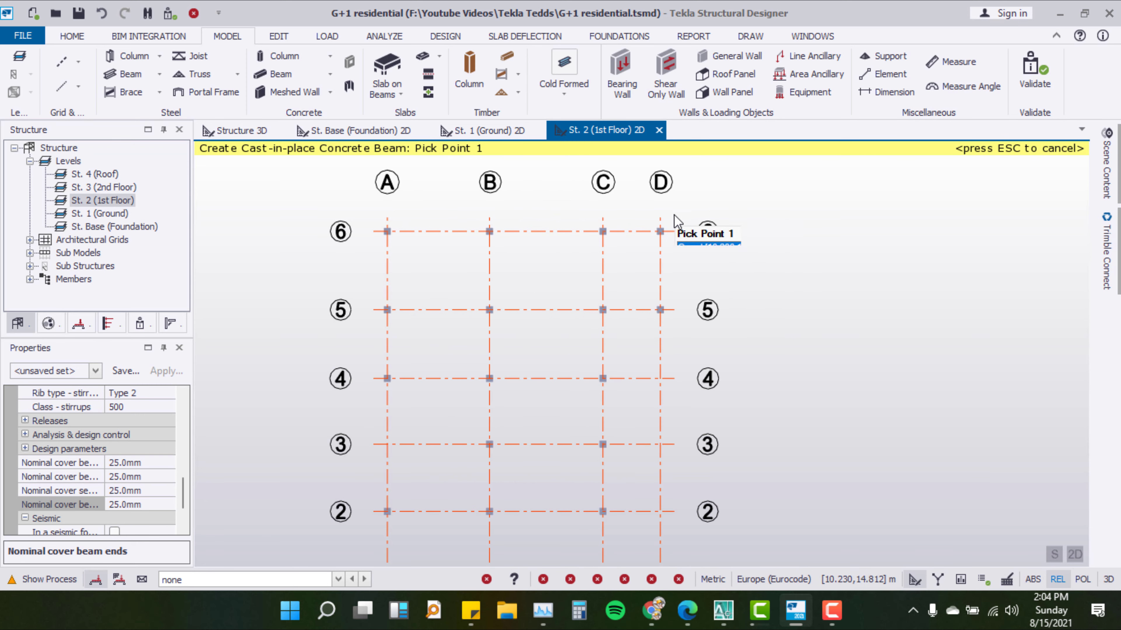
mouse_move(674, 213)
left_mouse_down()
mouse_move(436, 264)
mouse_move(376, 260)
left_mouse_up()
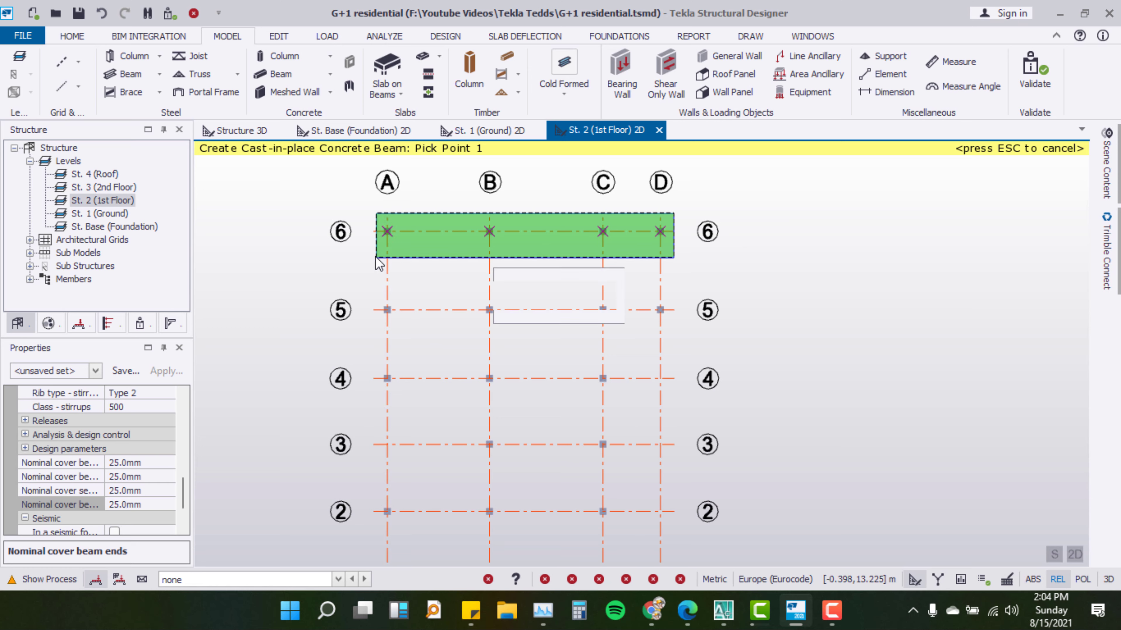
left_click(242, 130)
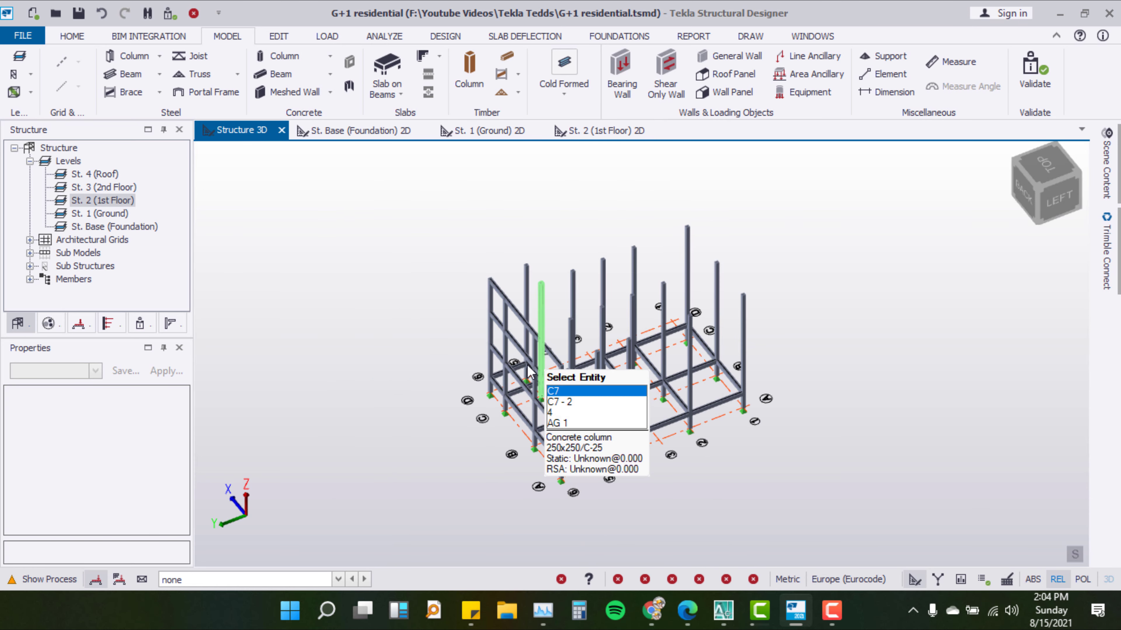
left_click(568, 134)
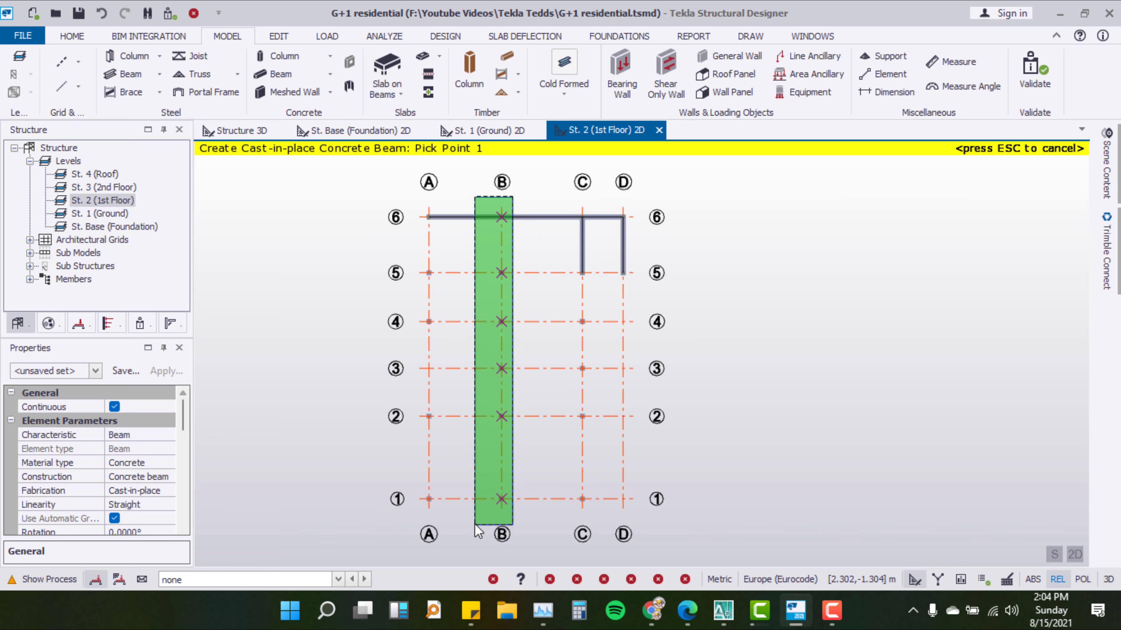
Add 1st-floor beams along grids B and A (6–1), 3 (B–C) and 4 (A–C), then view 3D
left_click(467, 498)
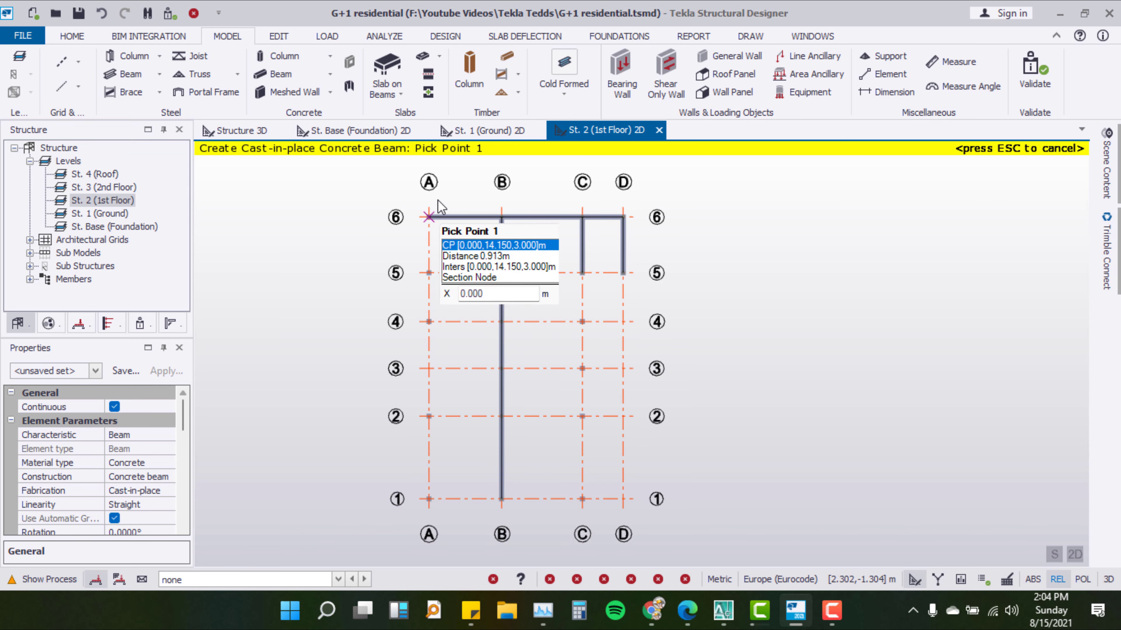
left_click(508, 515)
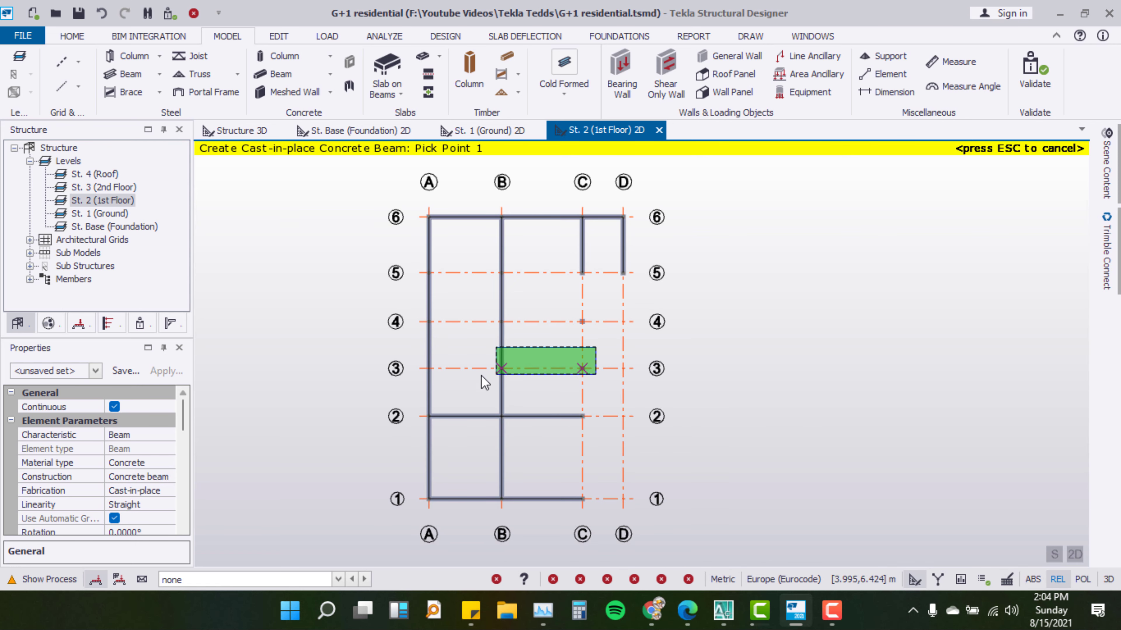
left_click(476, 385)
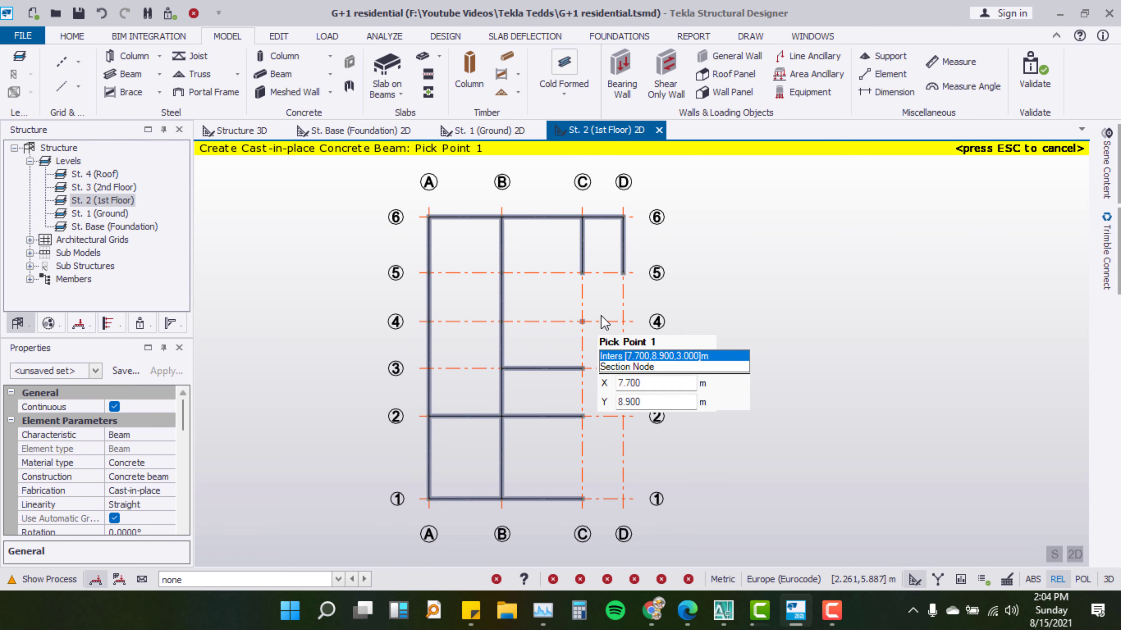
left_click(409, 343)
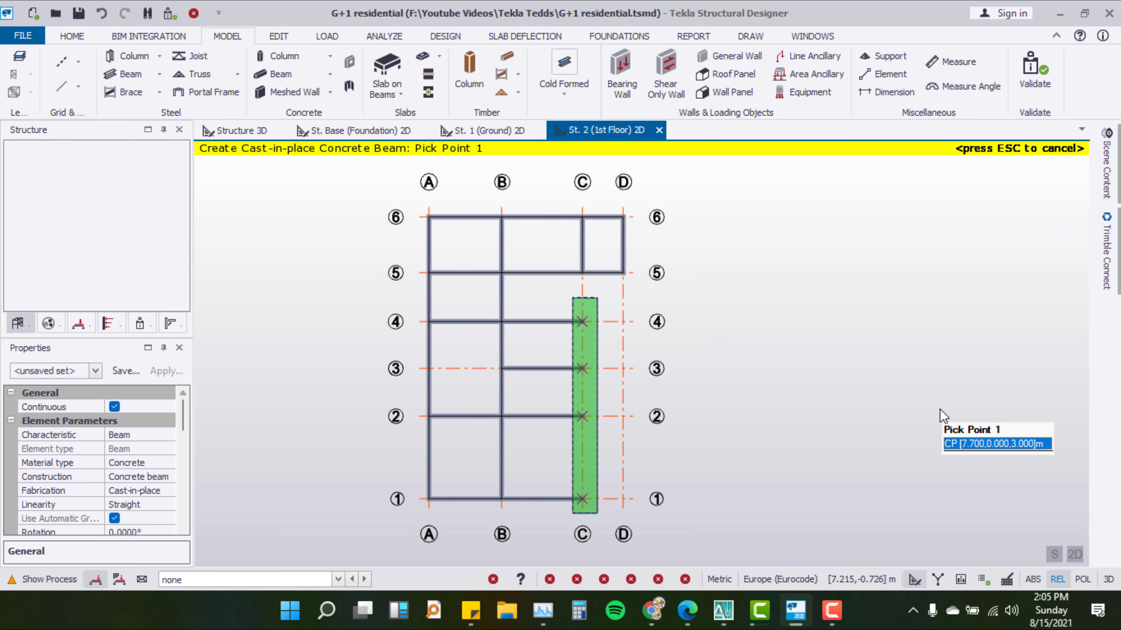
left_click(246, 135)
mouse_move(833, 336)
middle_mouse_down()
mouse_move(833, 370)
mouse_move(536, 480)
mouse_move(363, 375)
mouse_move(316, 306)
mouse_move(441, 344)
mouse_move(662, 384)
mouse_move(688, 353)
mouse_move(525, 353)
mouse_move(521, 397)
mouse_move(450, 439)
mouse_move(515, 316)
mouse_move(369, 290)
mouse_move(948, 242)
mouse_move(413, 363)
mouse_move(446, 304)
mouse_move(501, 302)
middle_mouse_up()
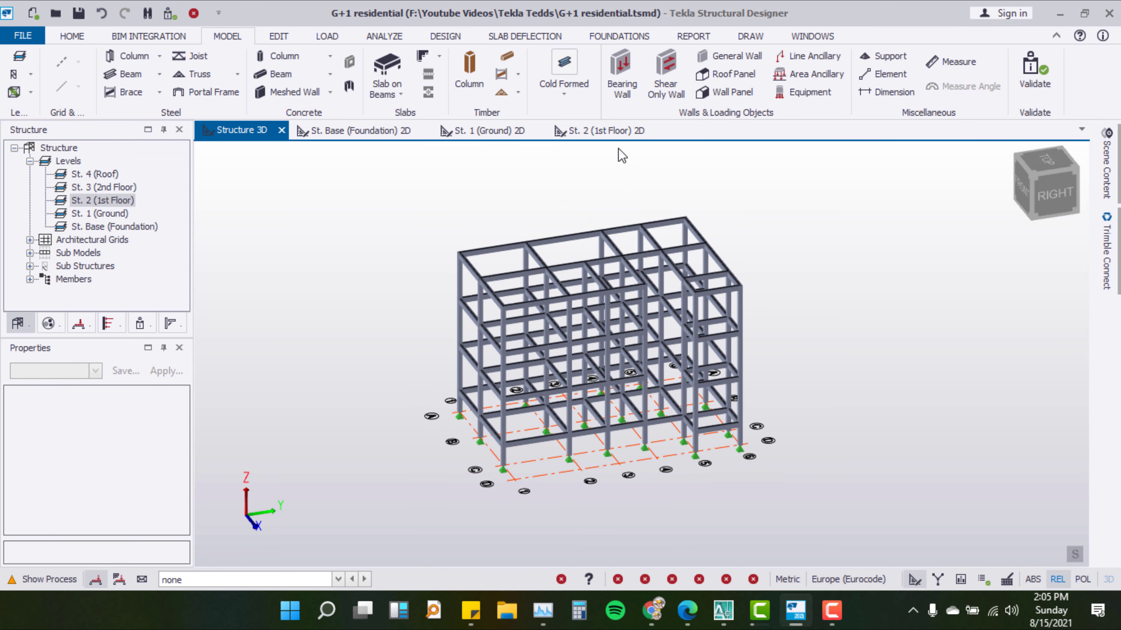
Save the model with Ctrl+S from the 1st Floor plan and minimize Tekla
left_click(606, 130)
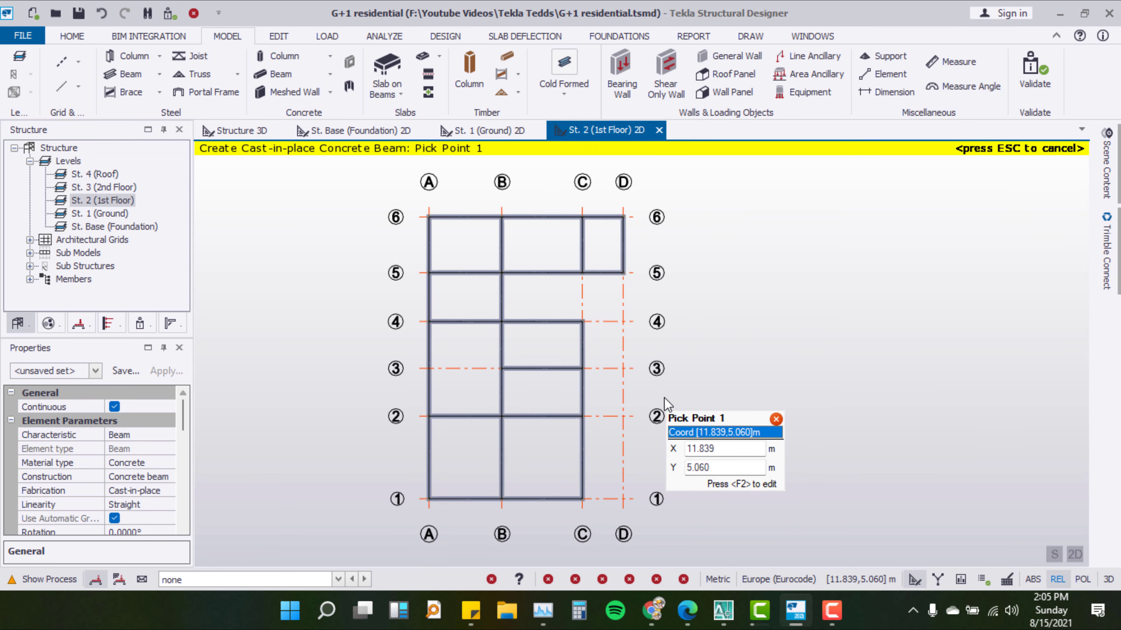
scroll(692, 286, "down", 1)
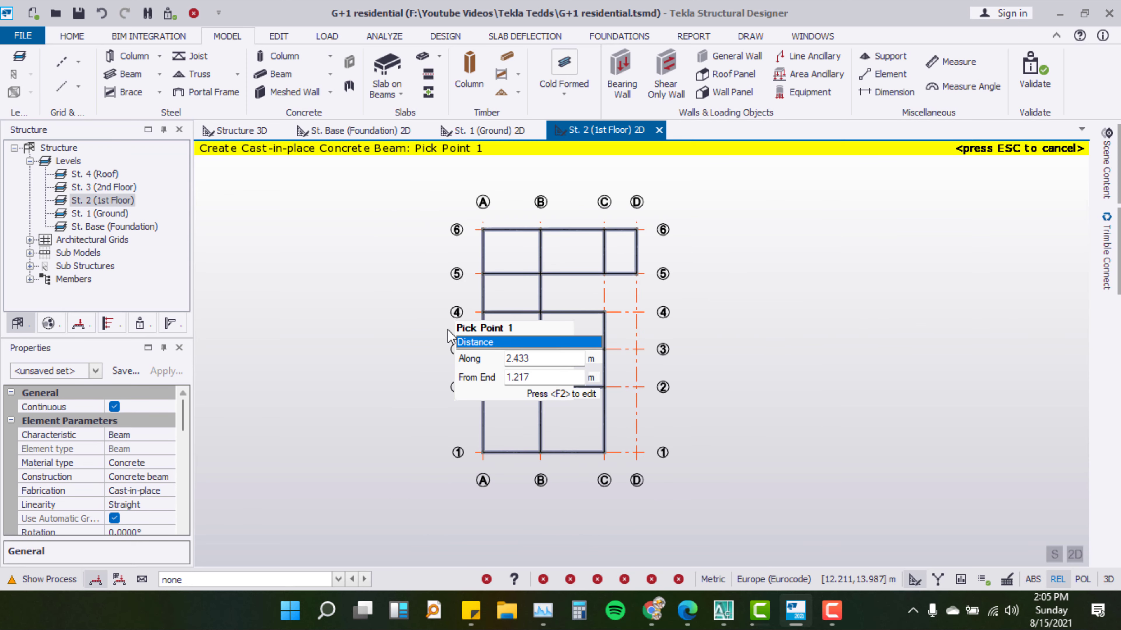
scroll(451, 335, "up", 1)
scroll(558, 380, "down", 1)
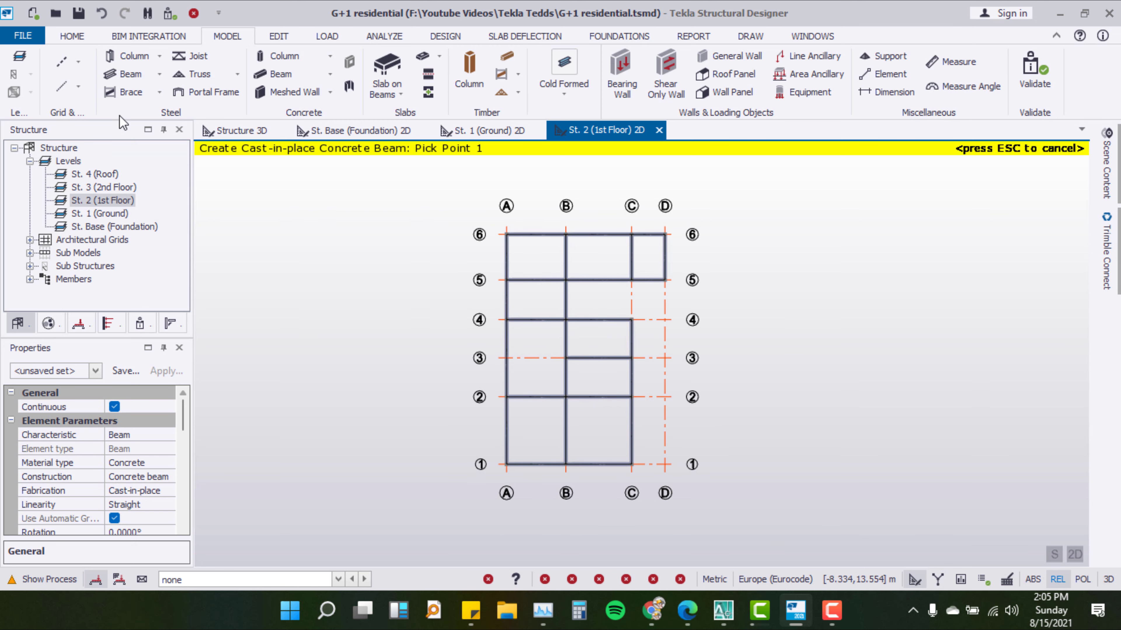
key("ctrl+s")
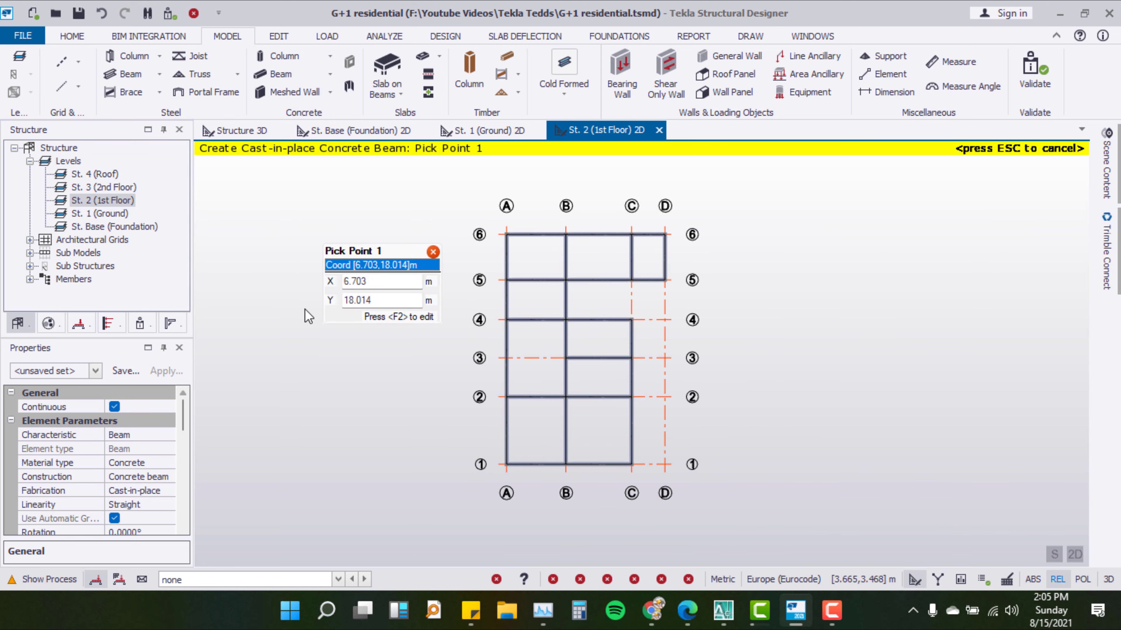
left_click(1059, 15)
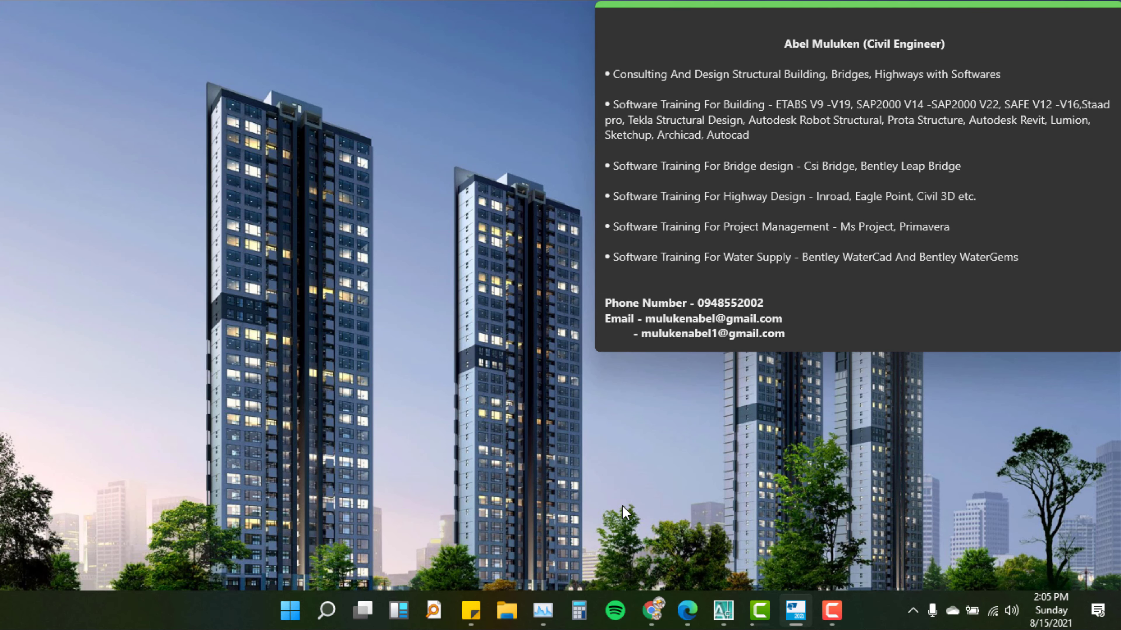
Restore the Engineering Solution YouTube Videos page in Edge and scroll through its uploads
left_click(689, 604)
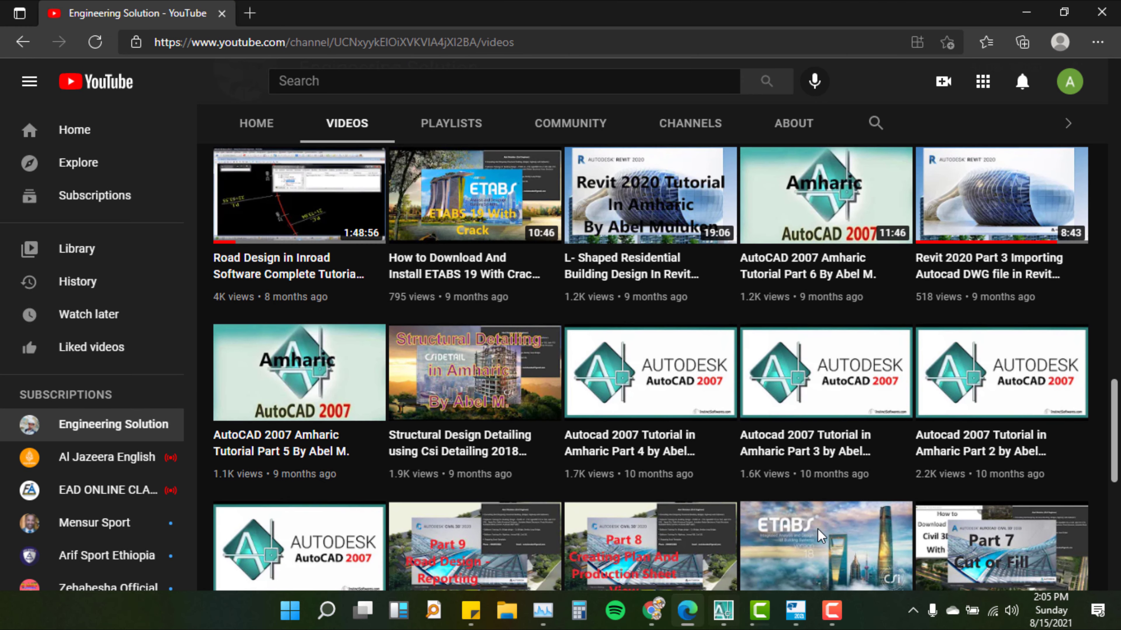
scroll(1119, 419, "up", 5)
scroll(1119, 419, "up", 5)
scroll(1119, 420, "up", 5)
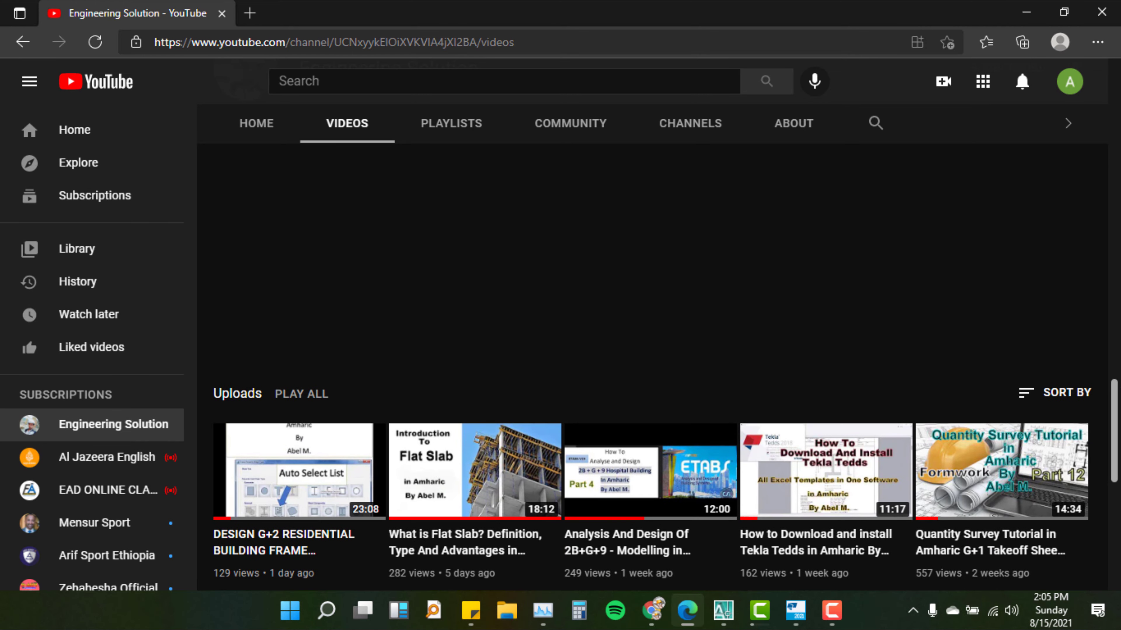
scroll(1119, 420, "up", 3)
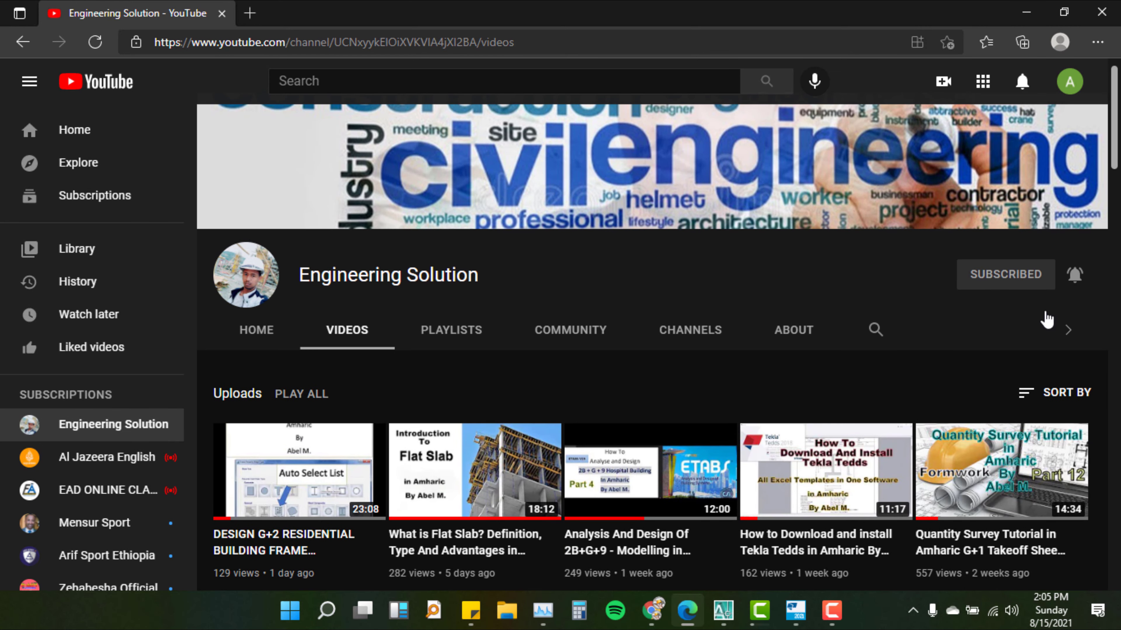
scroll(512, 459, "down", 5)
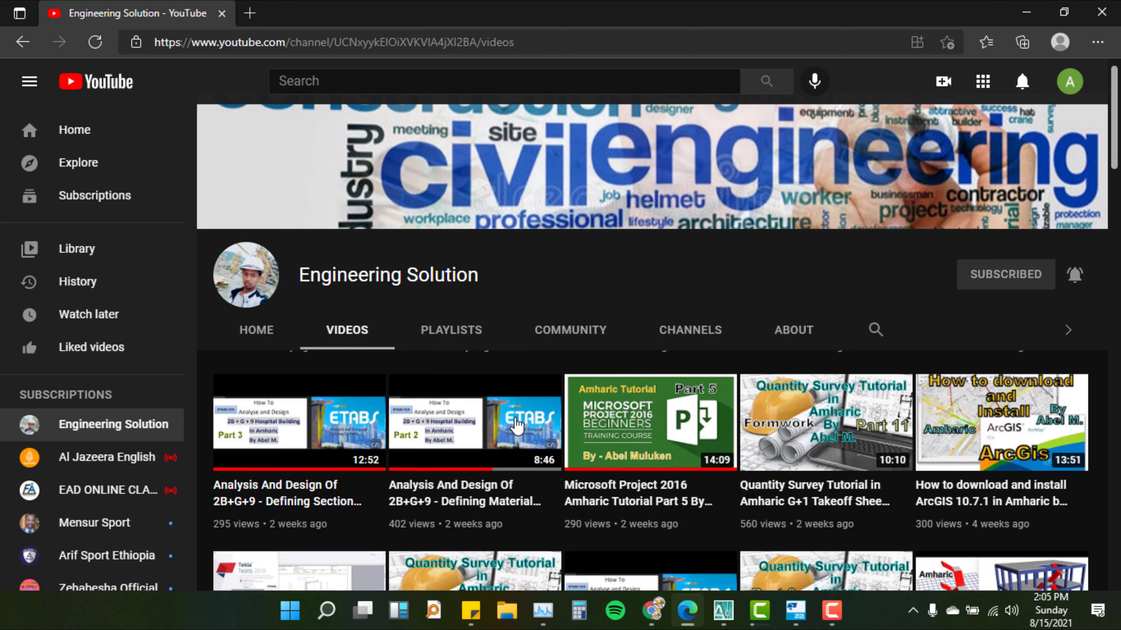
scroll(512, 459, "down", 3)
scroll(512, 459, "down", 3)
scroll(512, 459, "down", 3)
scroll(512, 459, "down", 3)
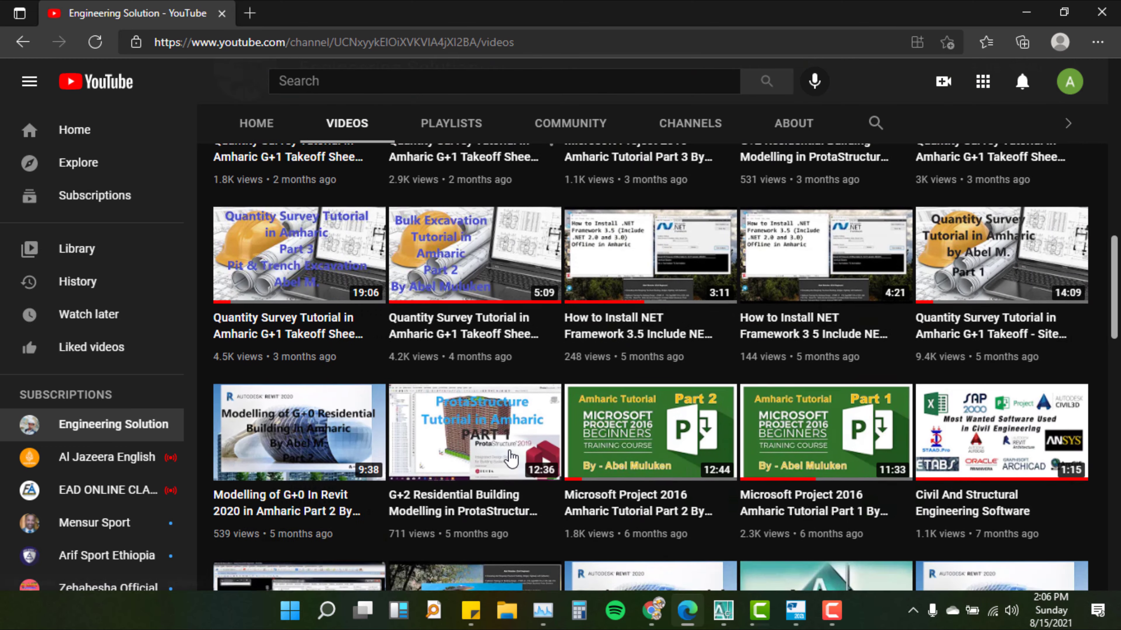
scroll(512, 459, "down", 5)
scroll(511, 459, "down", 3)
scroll(512, 459, "down", 3)
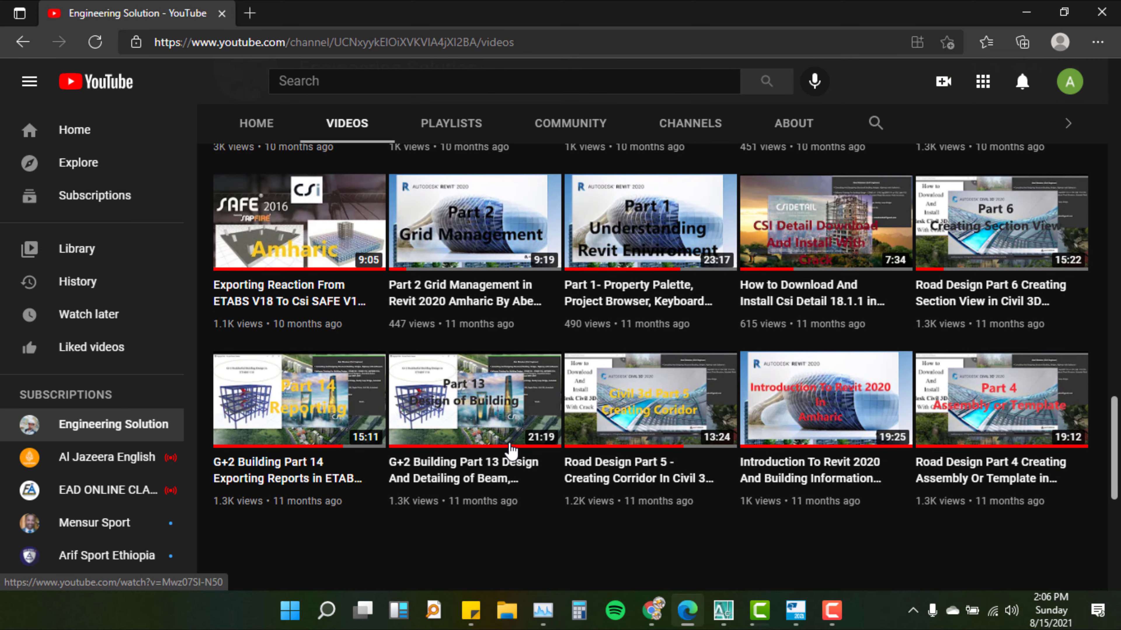
scroll(512, 455, "up", 3)
scroll(512, 455, "up", 5)
scroll(511, 450, "up", 5)
scroll(509, 450, "up", 3)
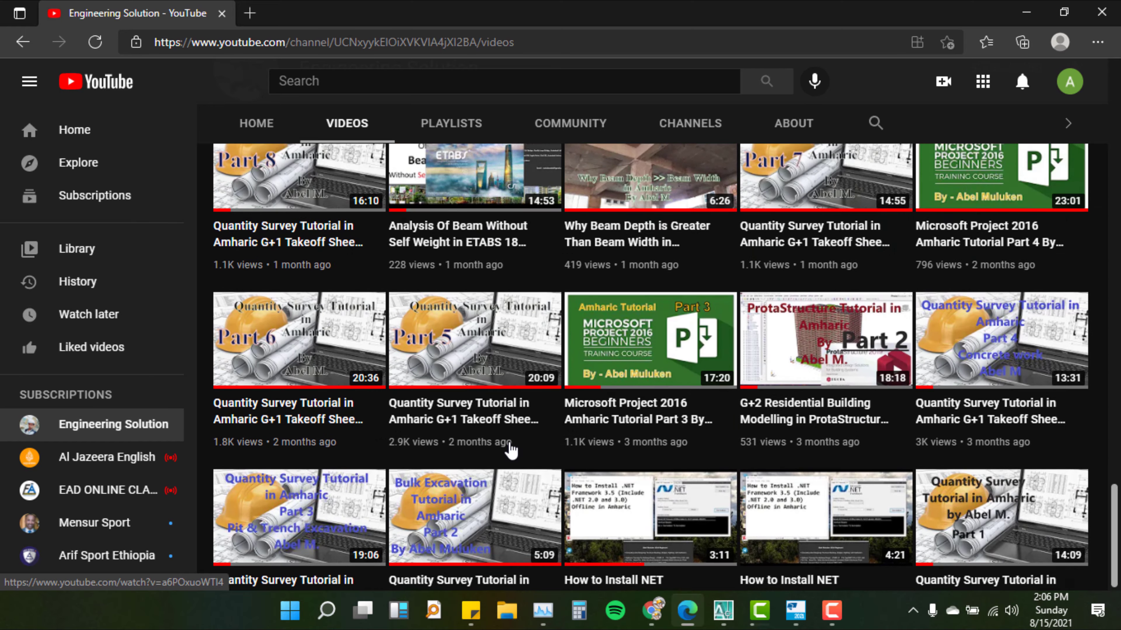
scroll(517, 445, "up", 5)
scroll(571, 381, "up", 3)
scroll(620, 394, "up", 3)
scroll(618, 388, "up", 3)
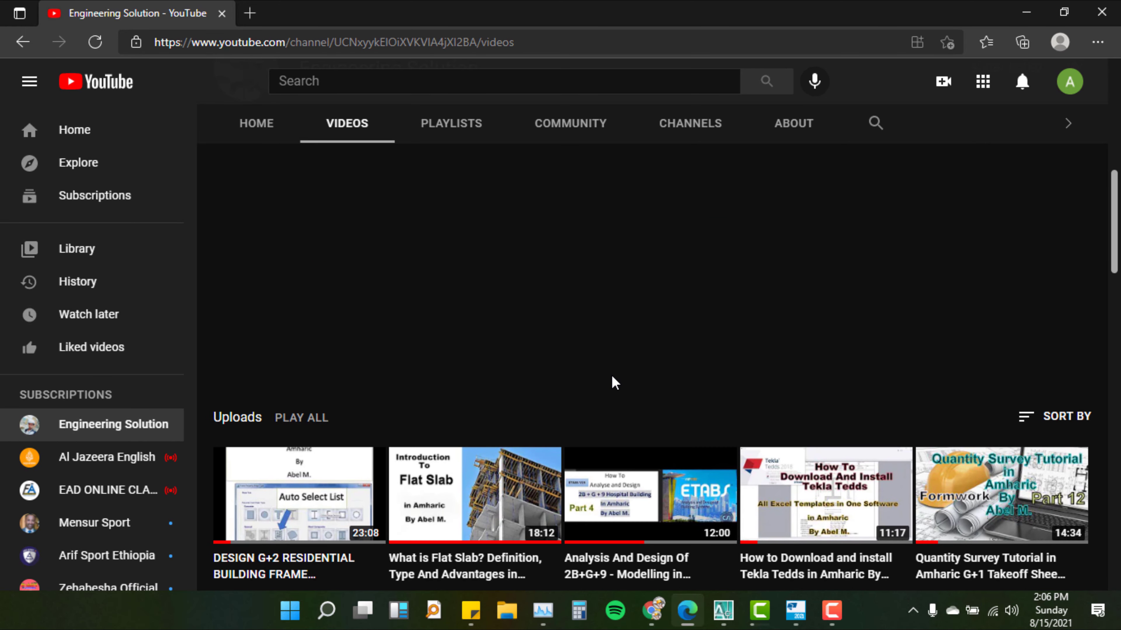